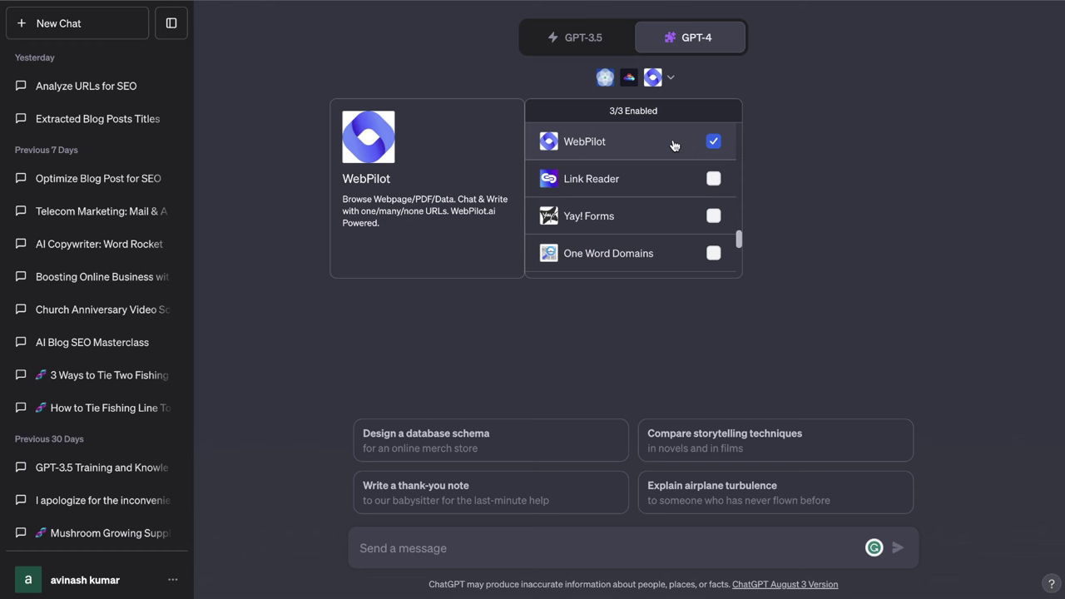
Step: Close the plugin list and open the saved conversation "Analyze URLs for SEO"
{"action": "left_click", "coordinate": [827, 129]}
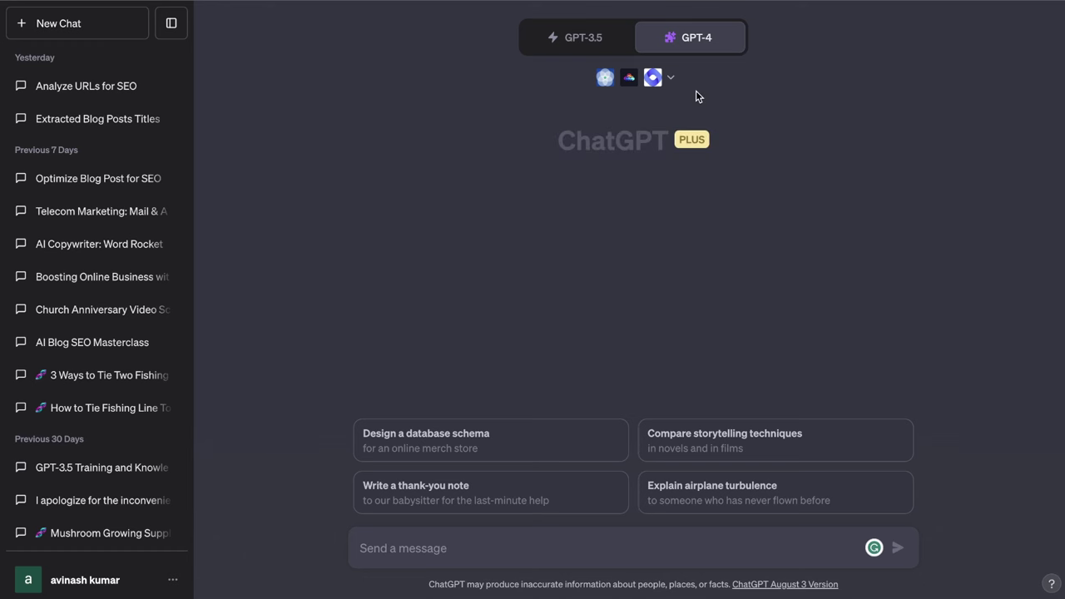
{"action": "left_click", "coordinate": [138, 98]}
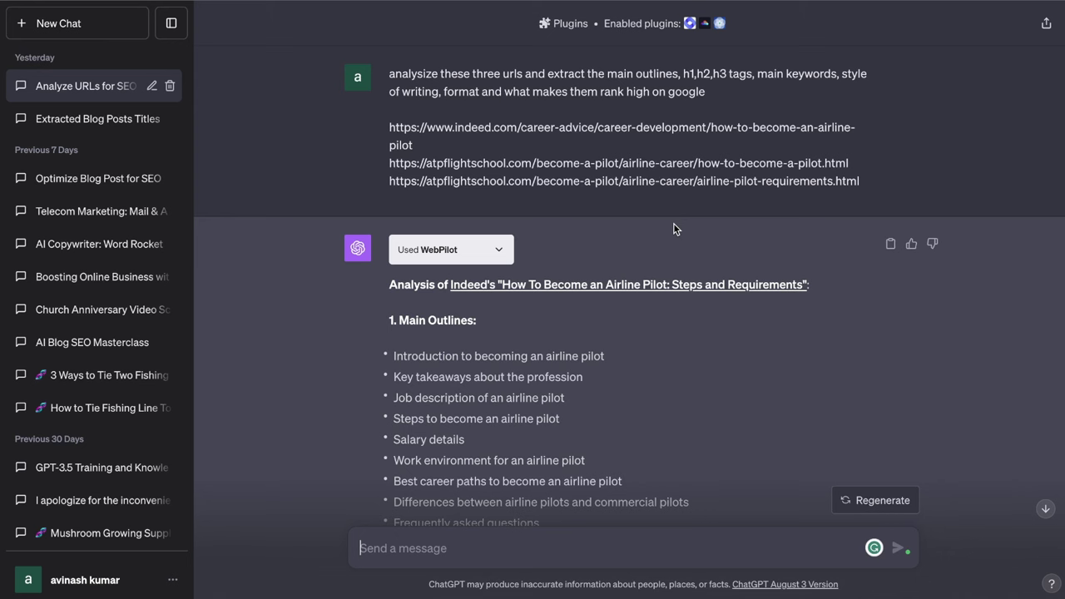
{"action": "scroll", "coordinate": [688, 253], "scroll_direction": "down", "scroll_amount": 1}
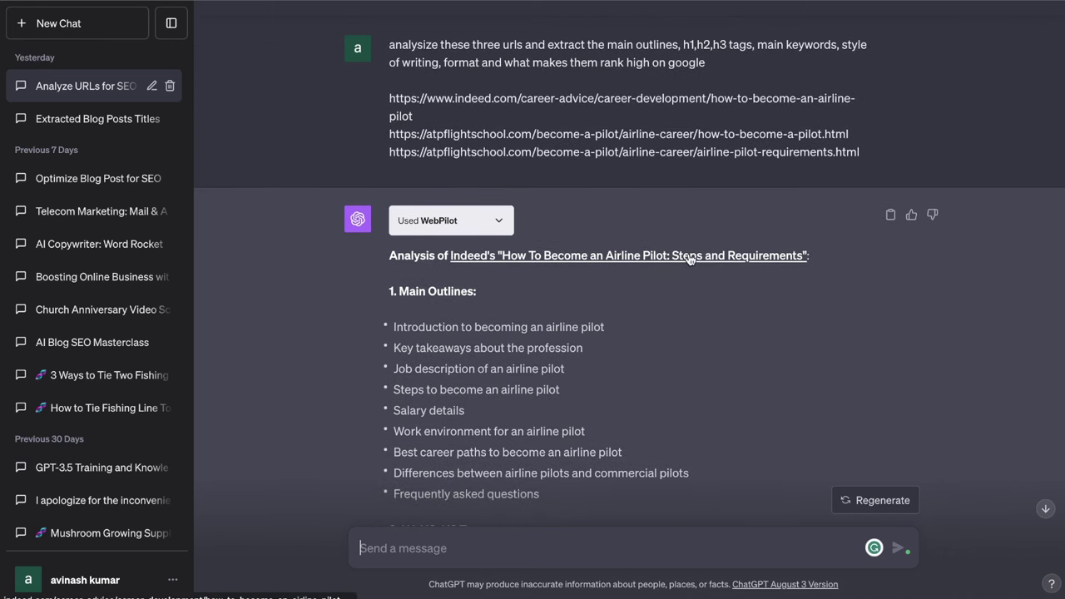
{"action": "scroll", "coordinate": [689, 259], "scroll_direction": "down", "scroll_amount": 3}
{"action": "scroll", "coordinate": [689, 259], "scroll_direction": "up", "scroll_amount": 4}
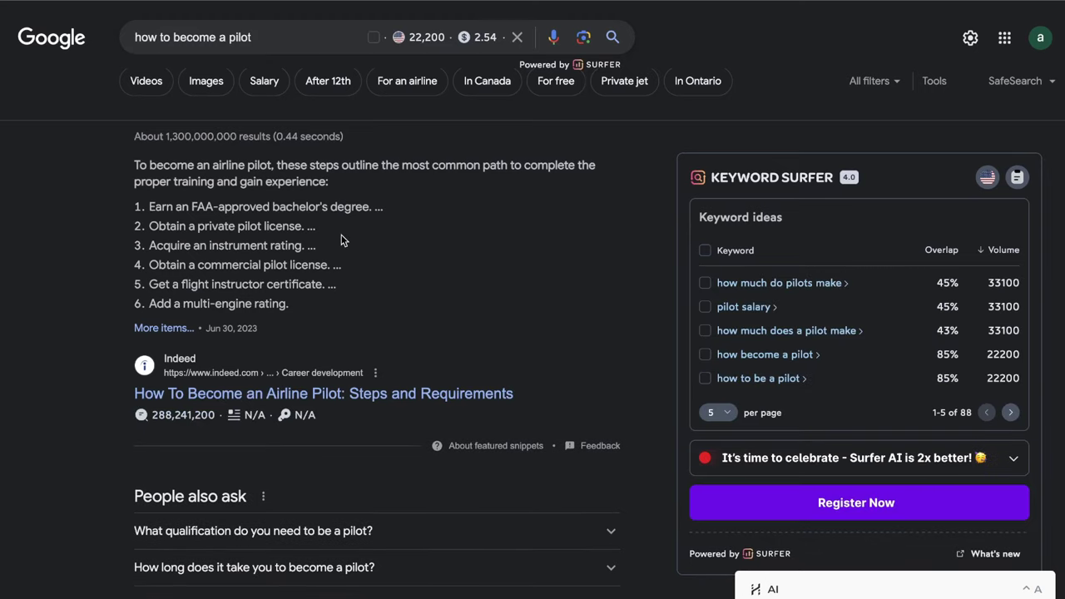
Step: Switch to the Google results for "how to become a pilot" and examine the top-ranking articles, including the Indeed and ATP Flight School pages
{"action": "scroll", "coordinate": [341, 241], "scroll_direction": "down", "scroll_amount": 3}
{"action": "scroll", "coordinate": [340, 241], "scroll_direction": "down", "scroll_amount": 1}
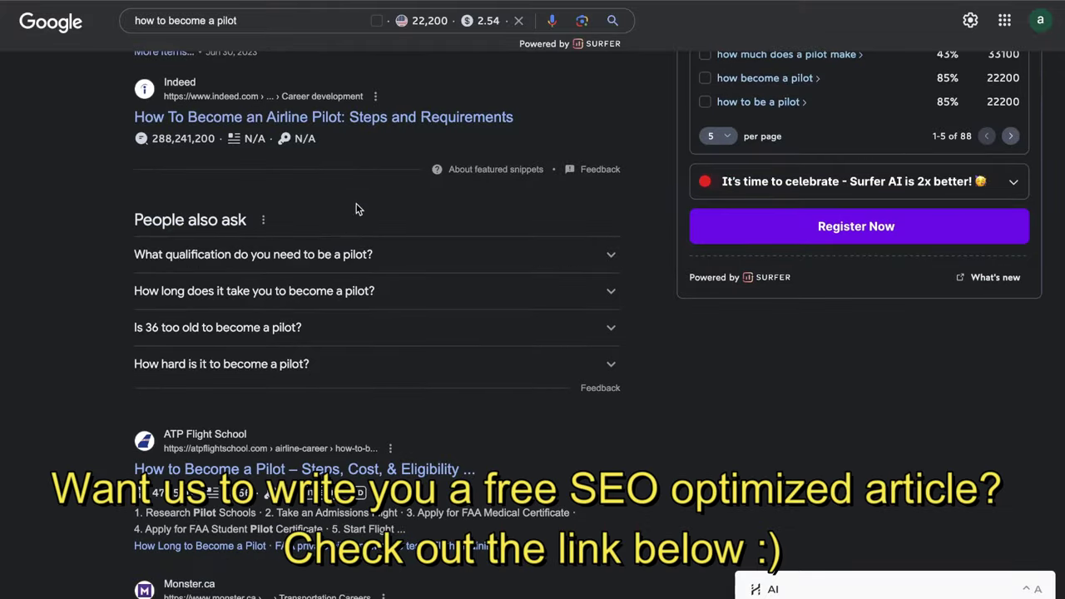
{"action": "scroll", "coordinate": [350, 220], "scroll_direction": "up", "scroll_amount": 4}
{"action": "scroll", "coordinate": [360, 200], "scroll_direction": "down", "scroll_amount": 2}
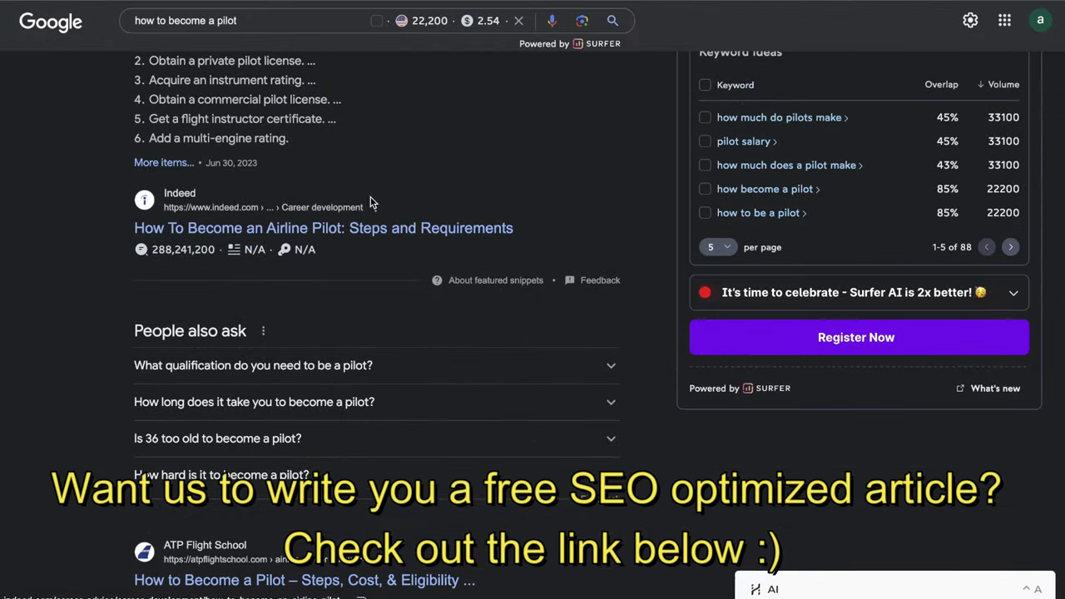
{"action": "scroll", "coordinate": [361, 200], "scroll_direction": "up", "scroll_amount": 3}
{"action": "scroll", "coordinate": [368, 173], "scroll_direction": "down", "scroll_amount": 2}
{"action": "scroll", "coordinate": [331, 268], "scroll_direction": "down", "scroll_amount": 4}
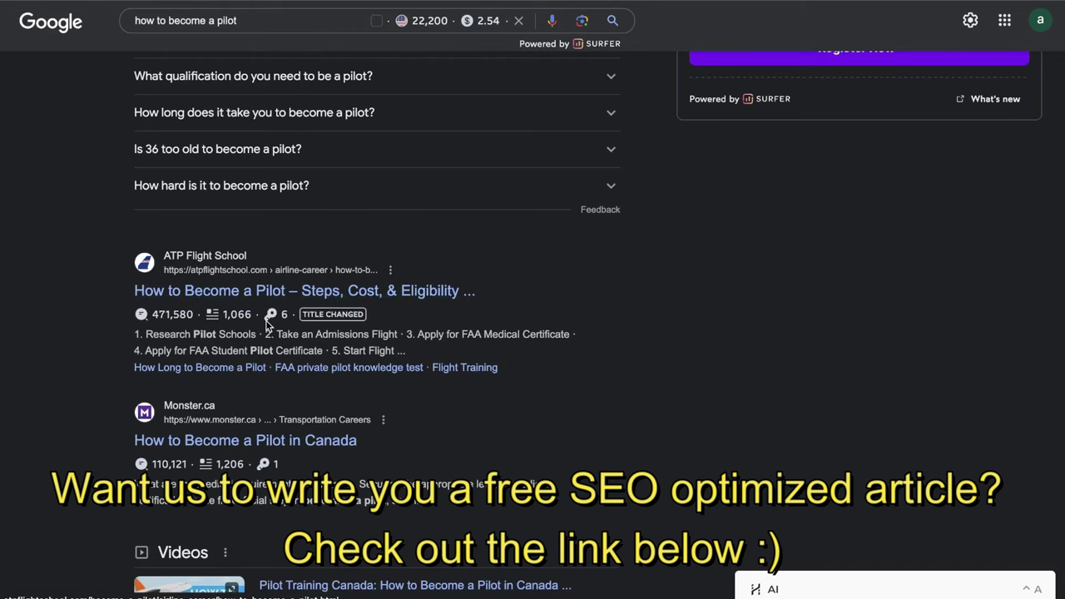
{"action": "scroll", "coordinate": [236, 276], "scroll_direction": "down", "scroll_amount": 1}
{"action": "scroll", "coordinate": [262, 358], "scroll_direction": "down", "scroll_amount": 7}
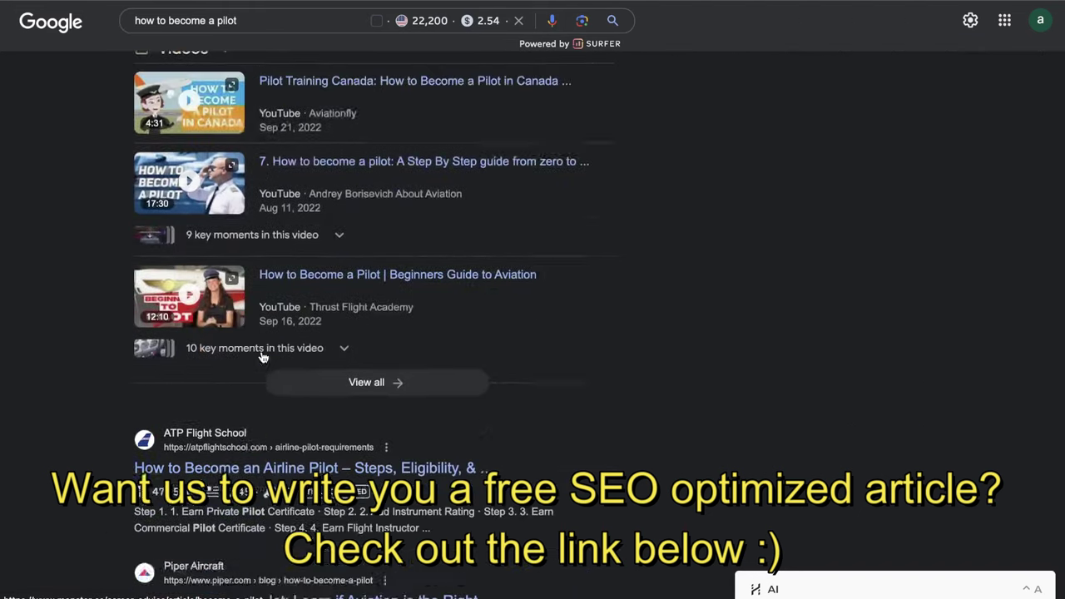
{"action": "scroll", "coordinate": [261, 357], "scroll_direction": "down", "scroll_amount": 2}
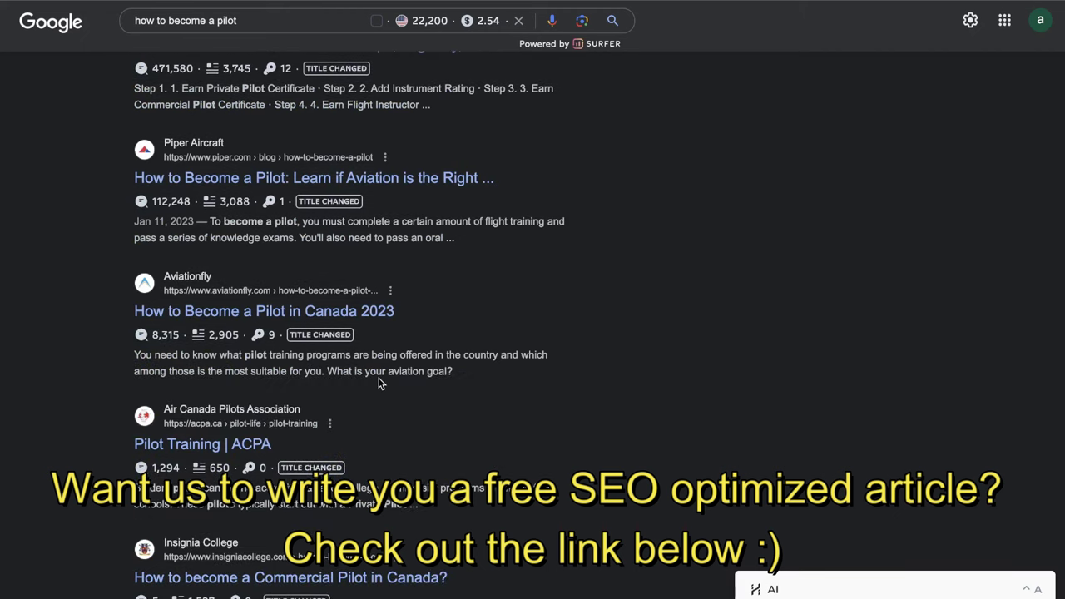
{"action": "scroll", "coordinate": [378, 383], "scroll_direction": "down", "scroll_amount": 2}
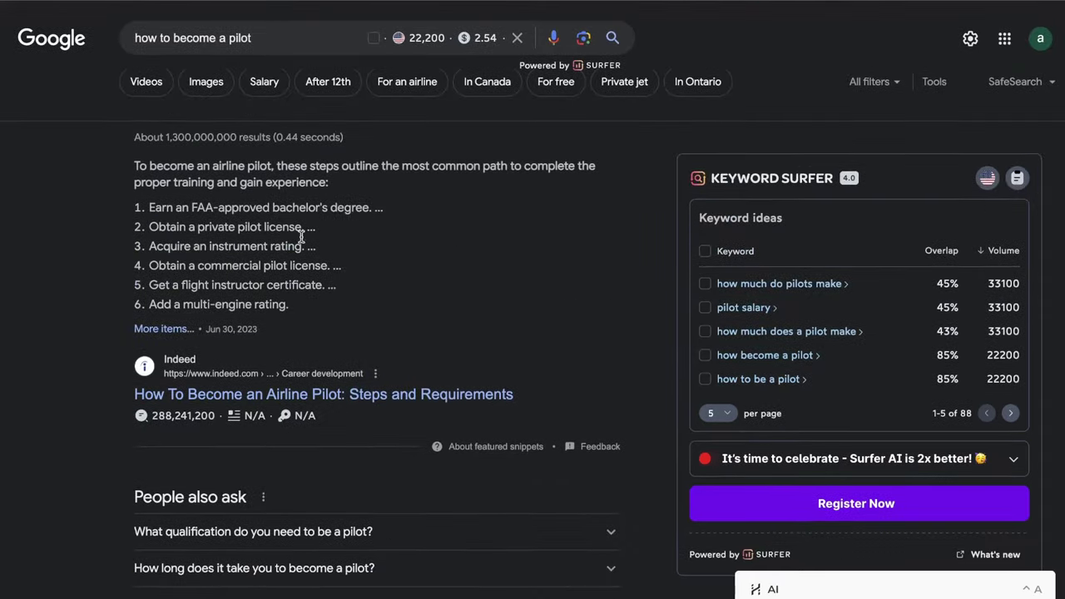
{"action": "scroll", "coordinate": [304, 293], "scroll_direction": "down", "scroll_amount": 4}
{"action": "scroll", "coordinate": [283, 436], "scroll_direction": "down", "scroll_amount": 4}
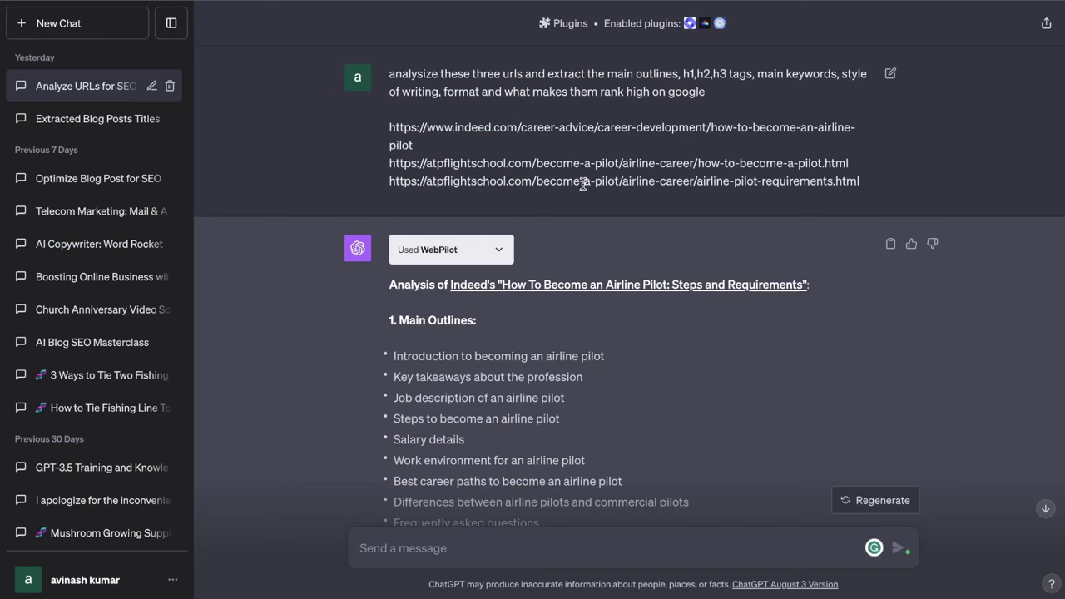
Step: Return to the ChatGPT conversation and highlight the three article URLs, the ranking question and the whole analysis prompt
{"action": "left_click_drag", "start_coordinate": [884, 181], "coordinate": [446, 114]}
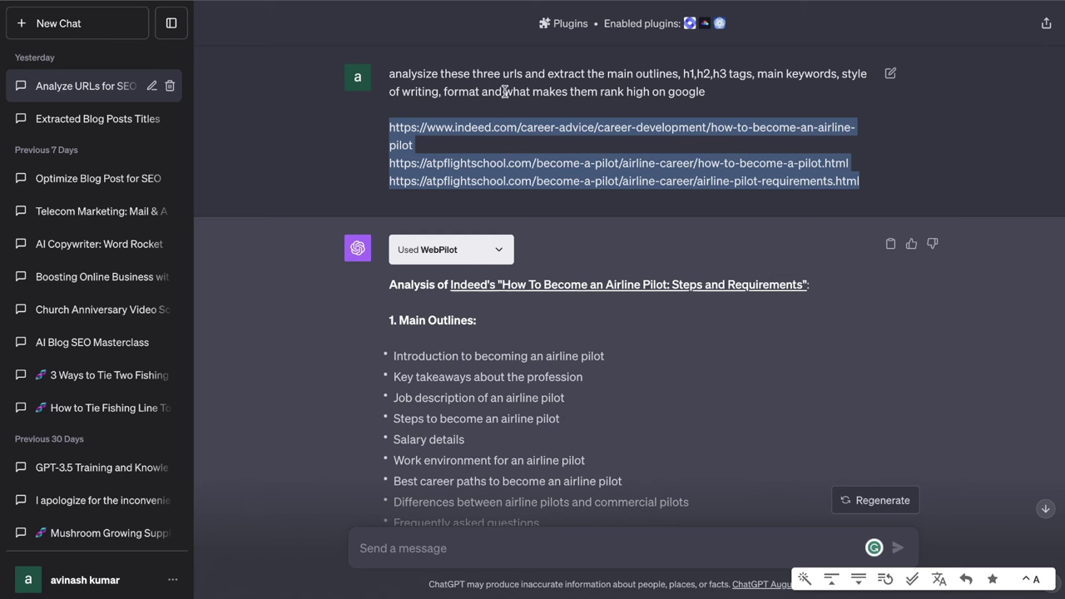
{"action": "left_click_drag", "start_coordinate": [505, 91], "coordinate": [654, 107]}
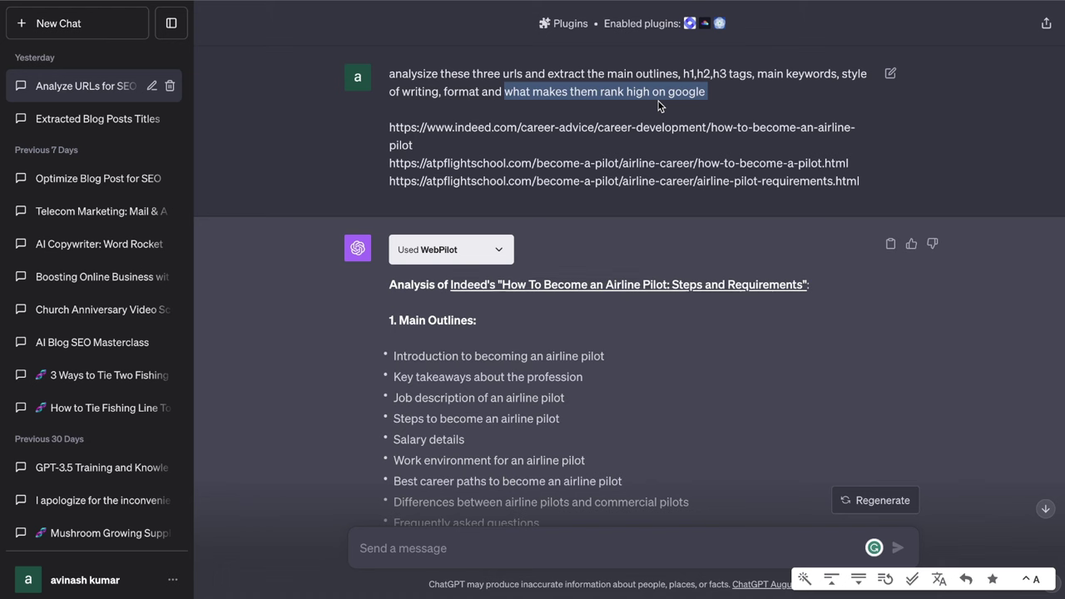
{"action": "left_click", "coordinate": [840, 161]}
{"action": "left_click_drag", "start_coordinate": [881, 177], "coordinate": [402, 75]}
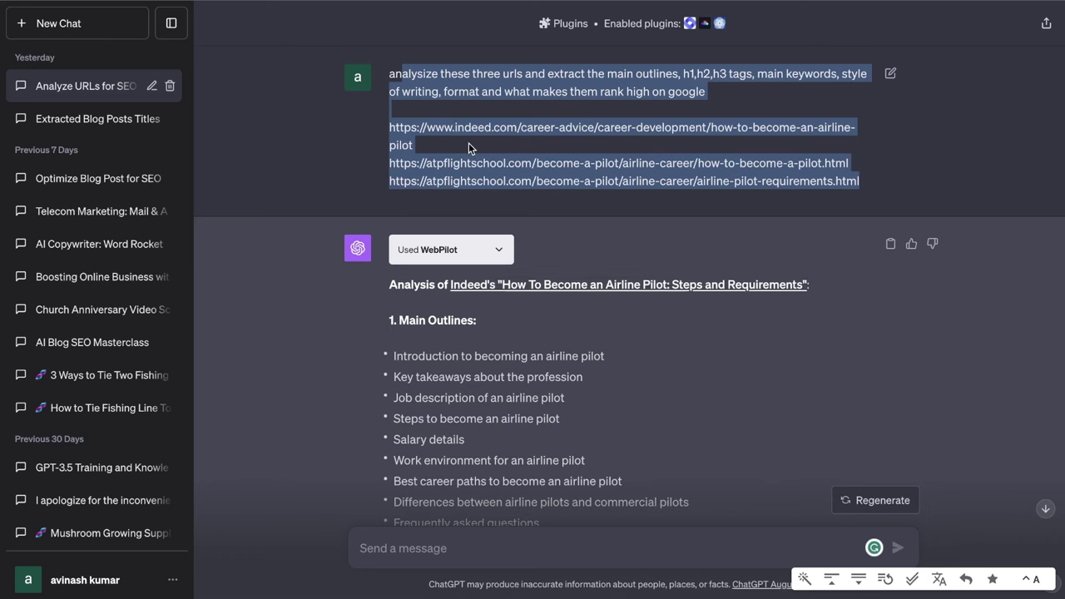
Step: Expand the WebPilot request and response details of the first answer, inspect them and collapse them again
{"action": "scroll", "coordinate": [453, 223], "scroll_direction": "down", "scroll_amount": 1}
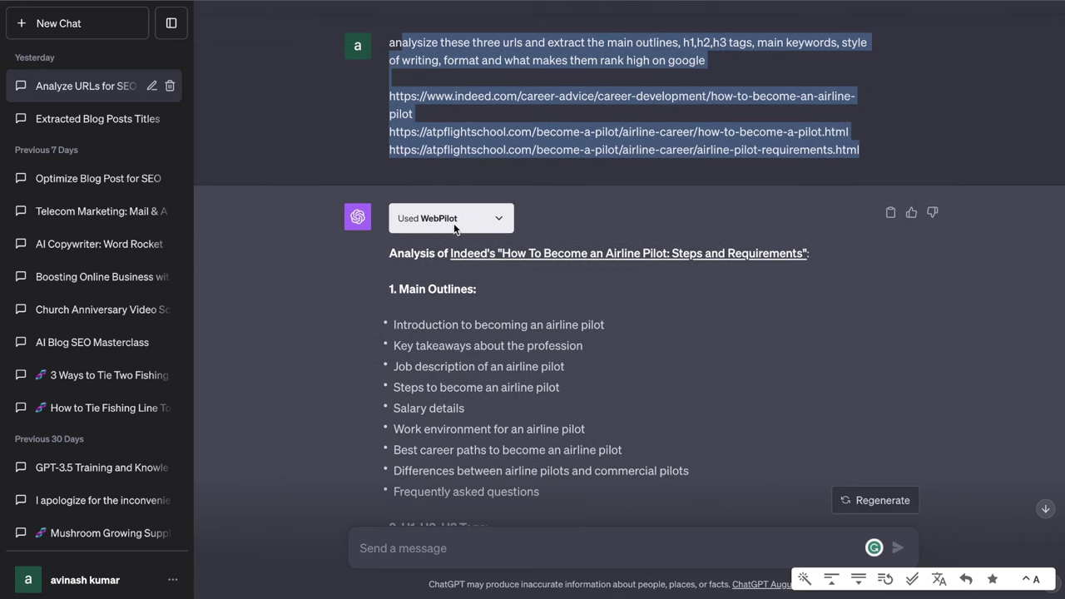
{"action": "left_click", "coordinate": [498, 221]}
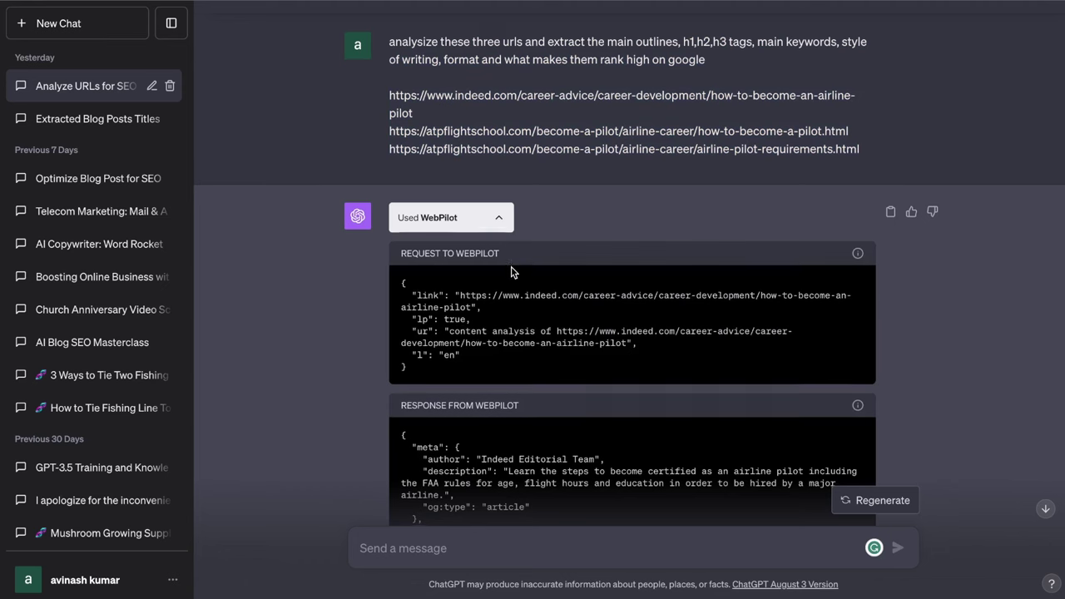
{"action": "scroll", "coordinate": [499, 221], "scroll_direction": "down", "scroll_amount": 1}
{"action": "left_click", "coordinate": [498, 213]}
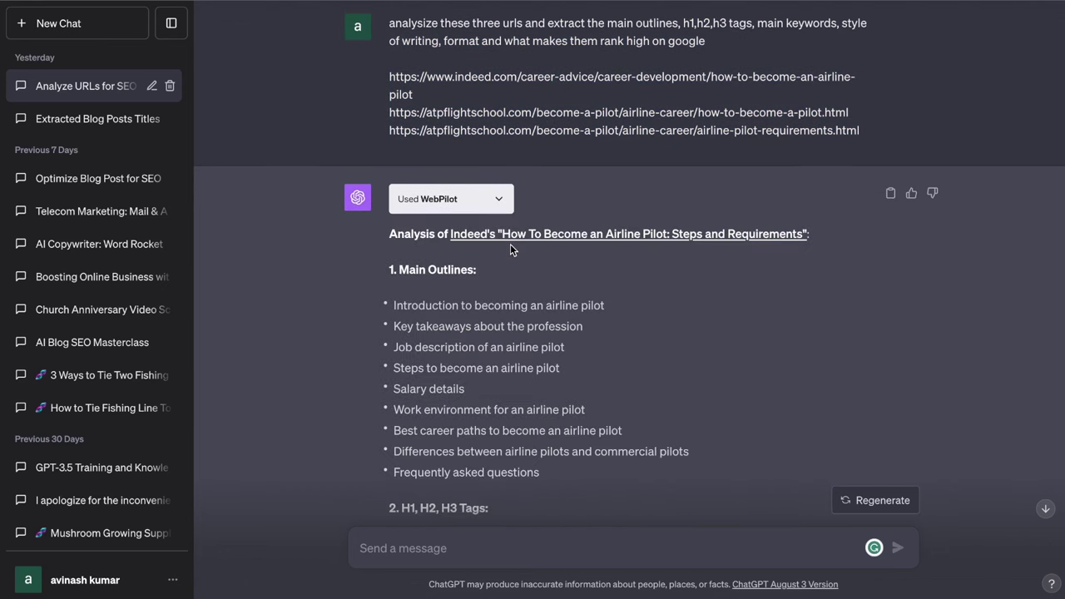
Step: Examine and highlight the Main Outlines section in the analysis of the Indeed article
{"action": "scroll", "coordinate": [511, 248], "scroll_direction": "down", "scroll_amount": 1}
{"action": "scroll", "coordinate": [511, 238], "scroll_direction": "down", "scroll_amount": 2}
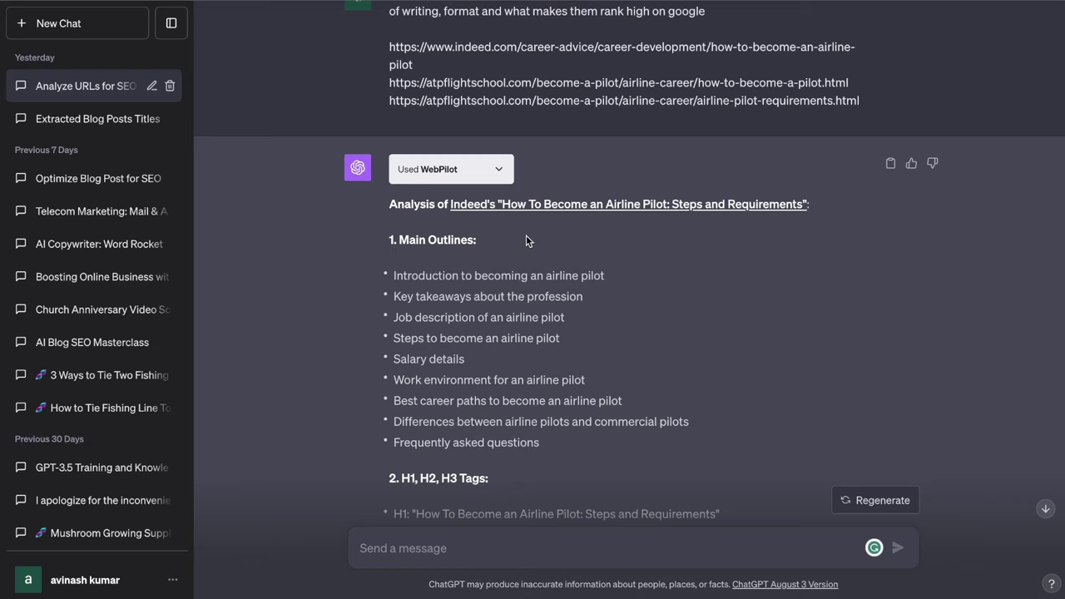
{"action": "left_click_drag", "start_coordinate": [557, 423], "coordinate": [377, 219]}
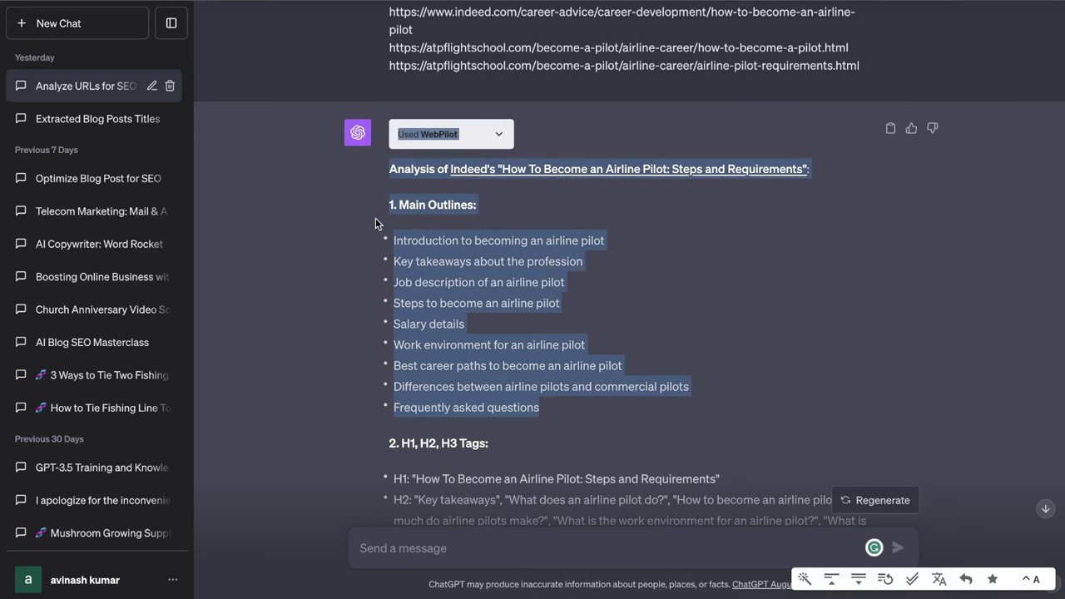
{"action": "left_click", "coordinate": [479, 277]}
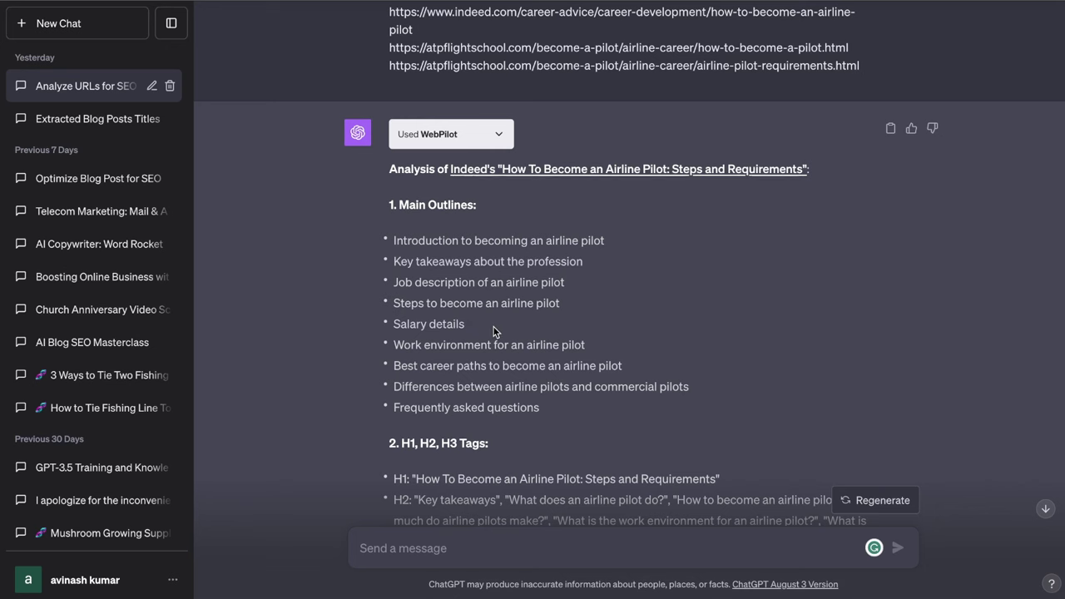
Step: Examine and highlight the heading tags and the Main Keywords list in the Indeed article analysis
{"action": "scroll", "coordinate": [481, 346], "scroll_direction": "down", "scroll_amount": 1}
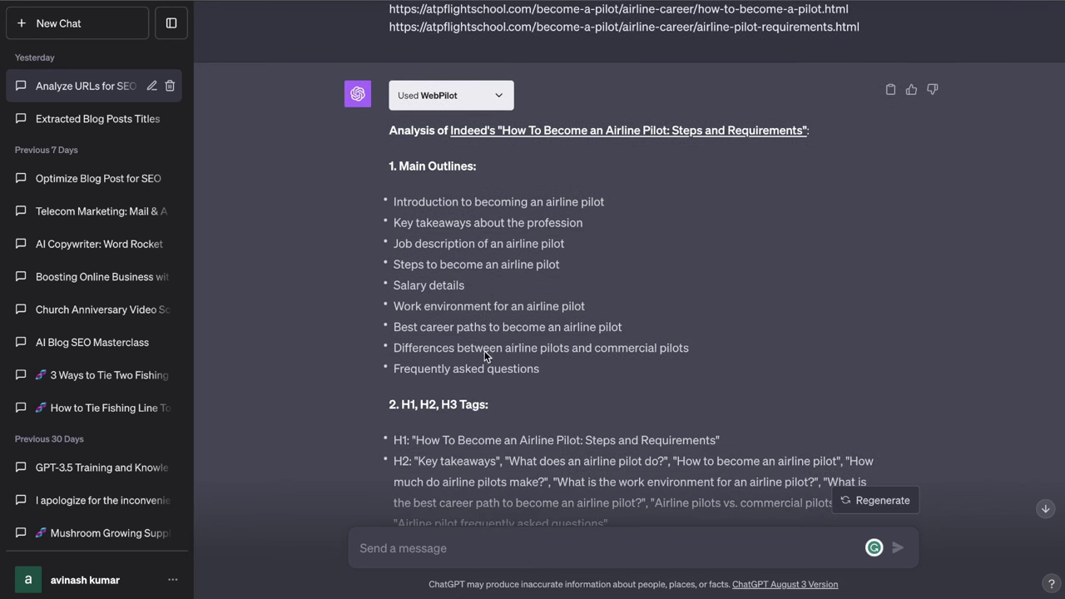
{"action": "scroll", "coordinate": [524, 366], "scroll_direction": "down", "scroll_amount": 1}
{"action": "scroll", "coordinate": [534, 439], "scroll_direction": "down", "scroll_amount": 1}
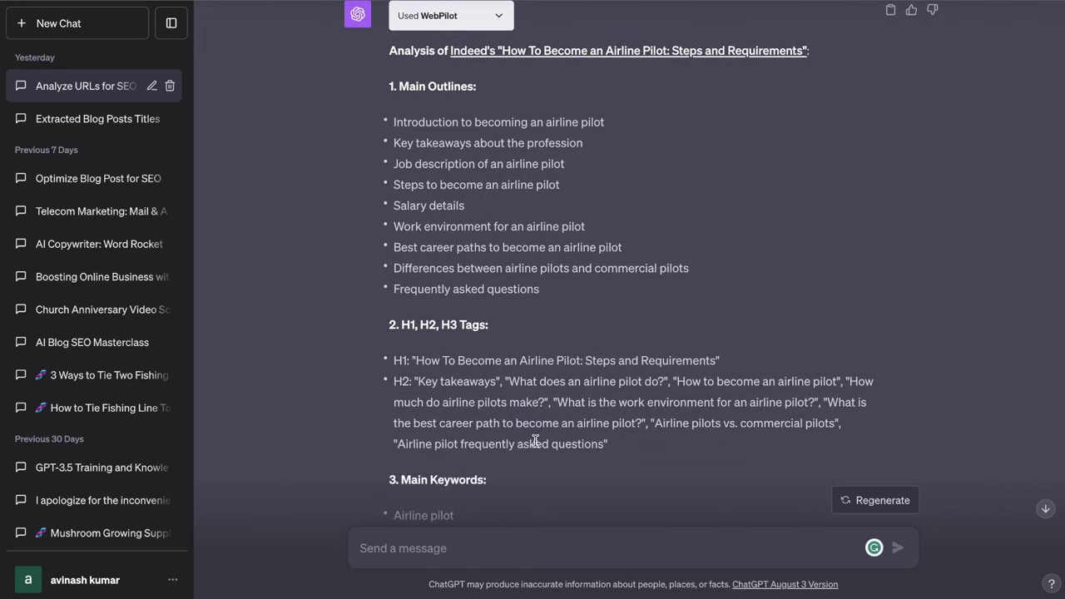
{"action": "left_click_drag", "start_coordinate": [615, 449], "coordinate": [394, 360]}
{"action": "scroll", "coordinate": [543, 414], "scroll_direction": "down", "scroll_amount": 4}
{"action": "scroll", "coordinate": [531, 397], "scroll_direction": "down", "scroll_amount": 1}
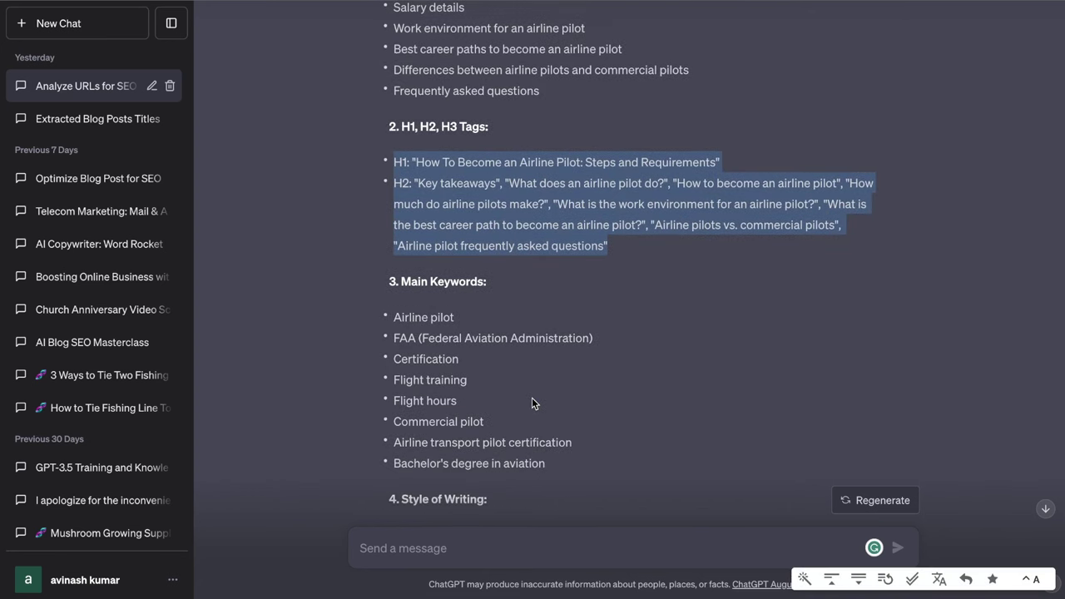
{"action": "left_click_drag", "start_coordinate": [571, 465], "coordinate": [393, 325]}
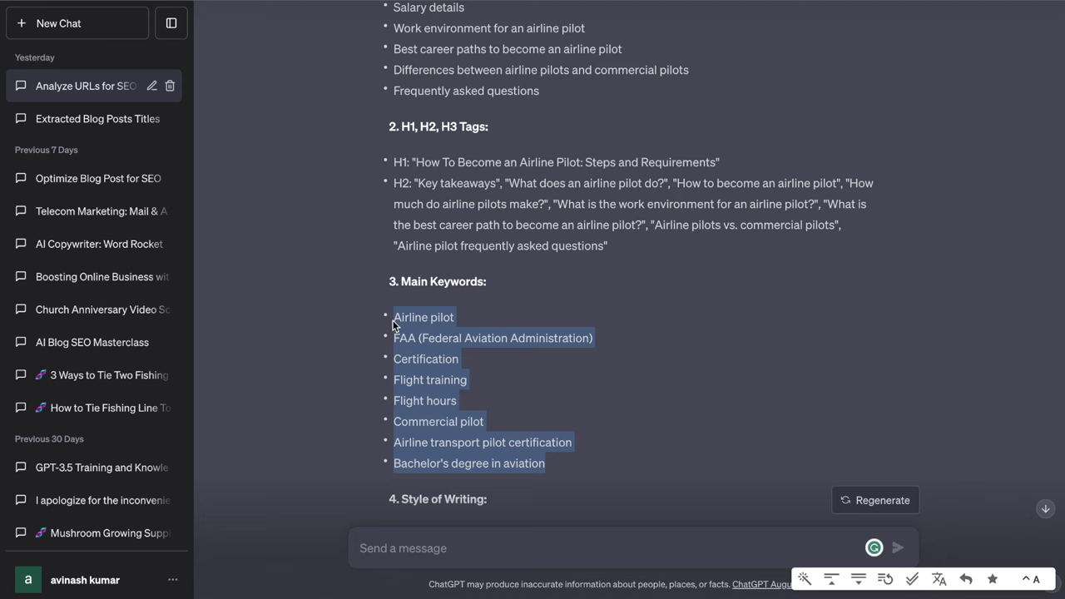
{"action": "left_click", "coordinate": [542, 397]}
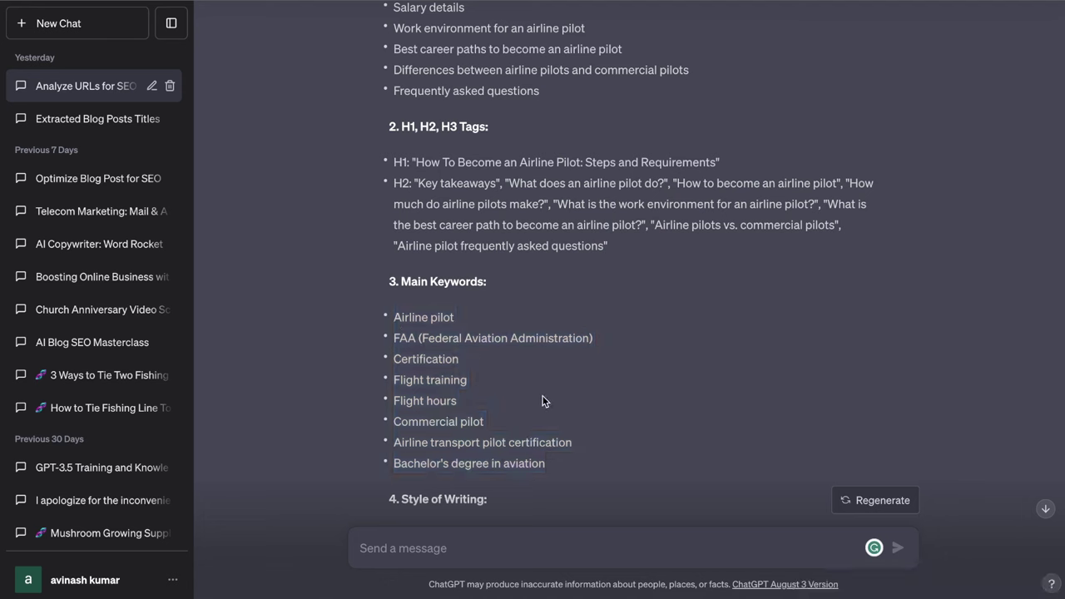
{"action": "scroll", "coordinate": [559, 461], "scroll_direction": "down", "scroll_amount": 1}
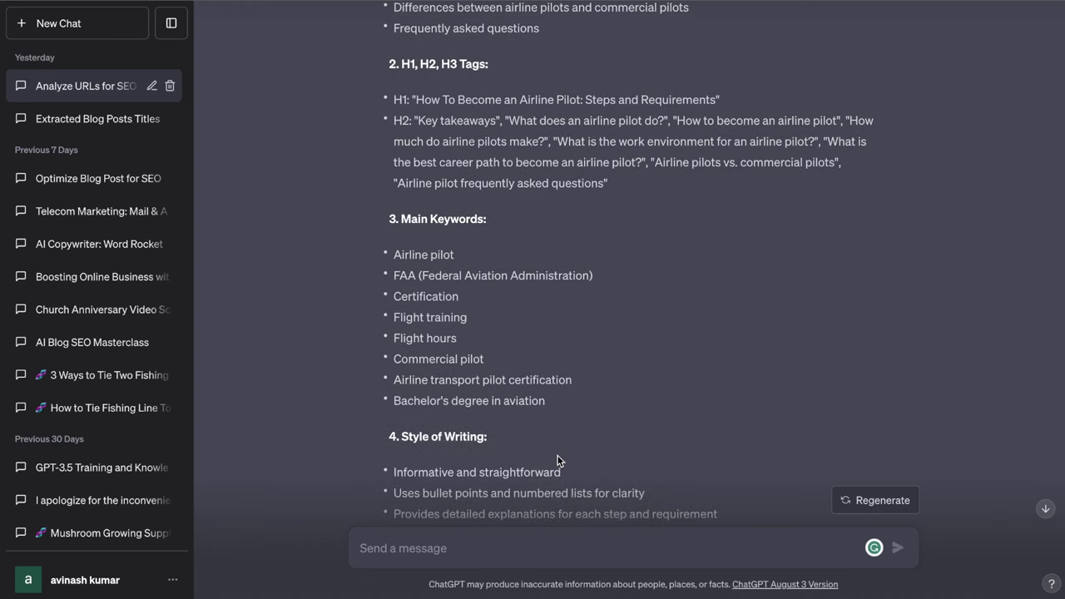
Step: Check the prompt again and examine the writing style, format and Google ranking factors listed for the Indeed article
{"action": "scroll", "coordinate": [553, 399], "scroll_direction": "up", "scroll_amount": 6}
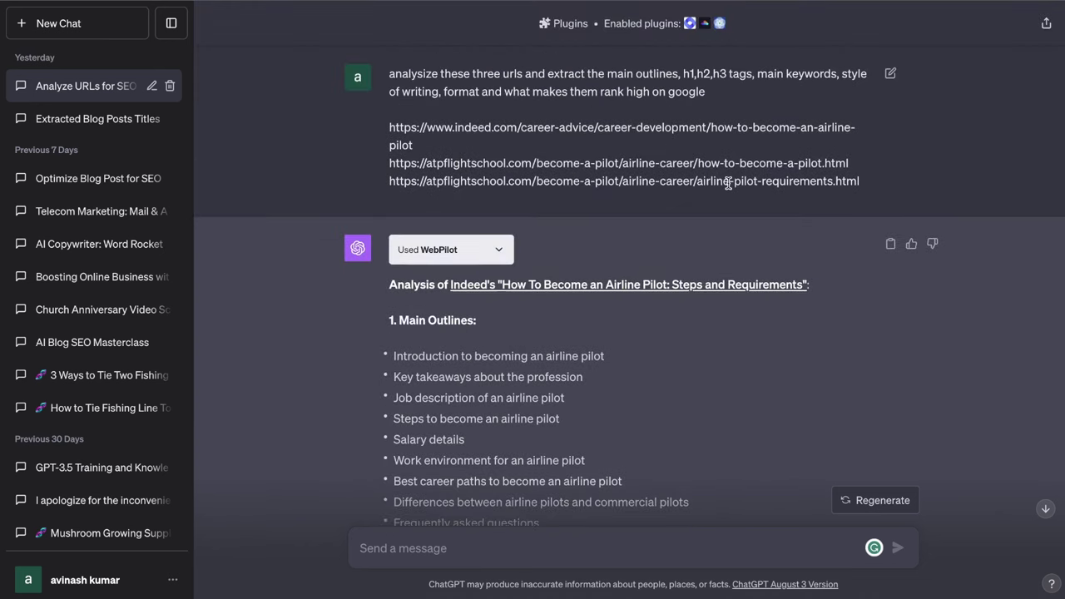
{"action": "scroll", "coordinate": [728, 182], "scroll_direction": "down", "scroll_amount": 8}
{"action": "scroll", "coordinate": [613, 299], "scroll_direction": "down", "scroll_amount": 2}
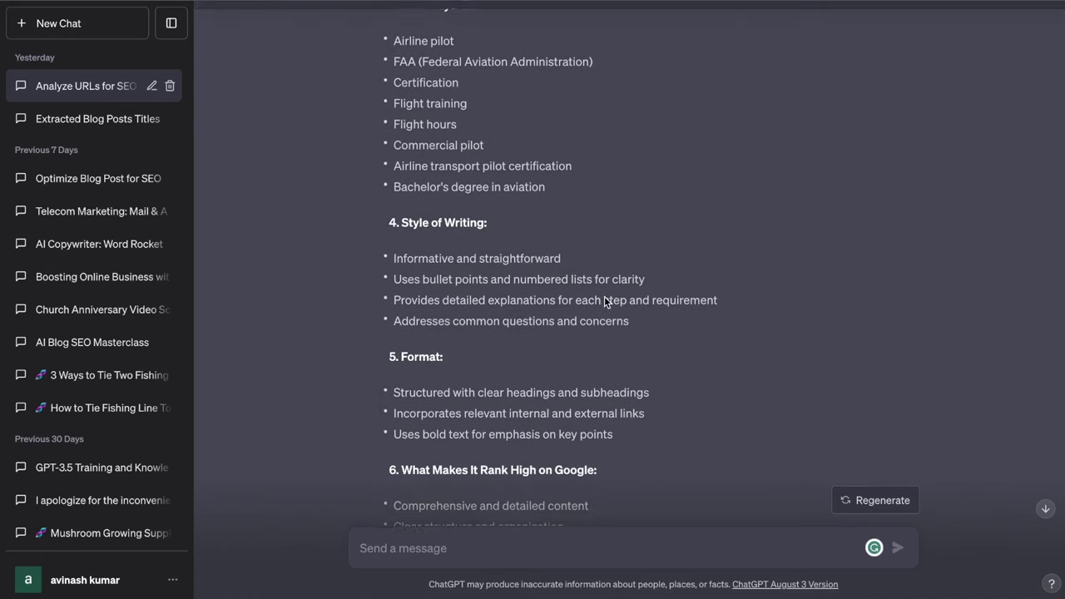
{"action": "left_click_drag", "start_coordinate": [638, 361], "coordinate": [379, 274]}
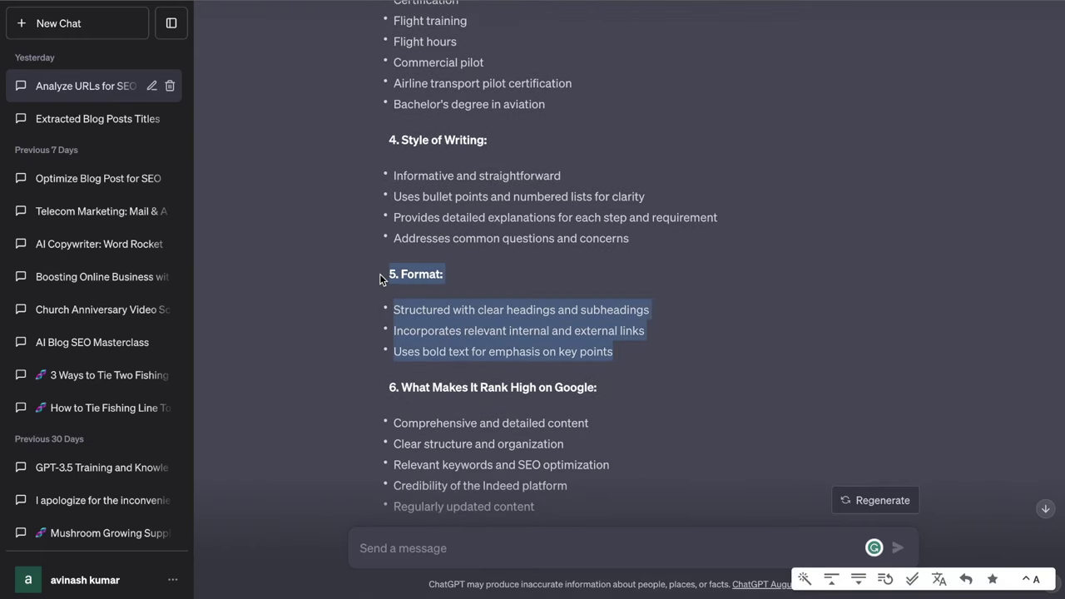
{"action": "scroll", "coordinate": [383, 275], "scroll_direction": "down", "scroll_amount": 2}
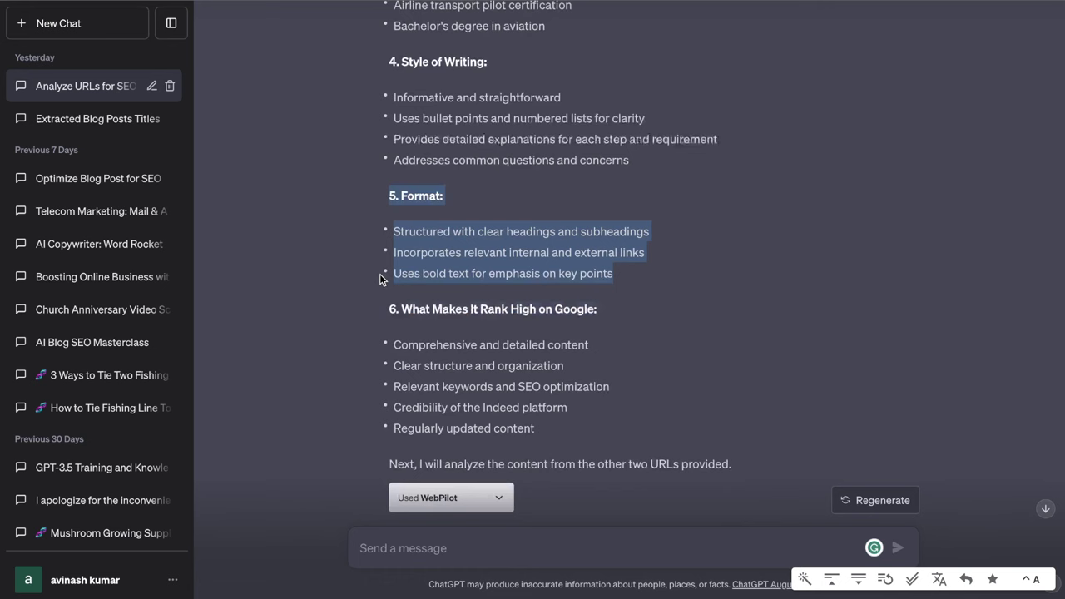
{"action": "left_click", "coordinate": [454, 310]}
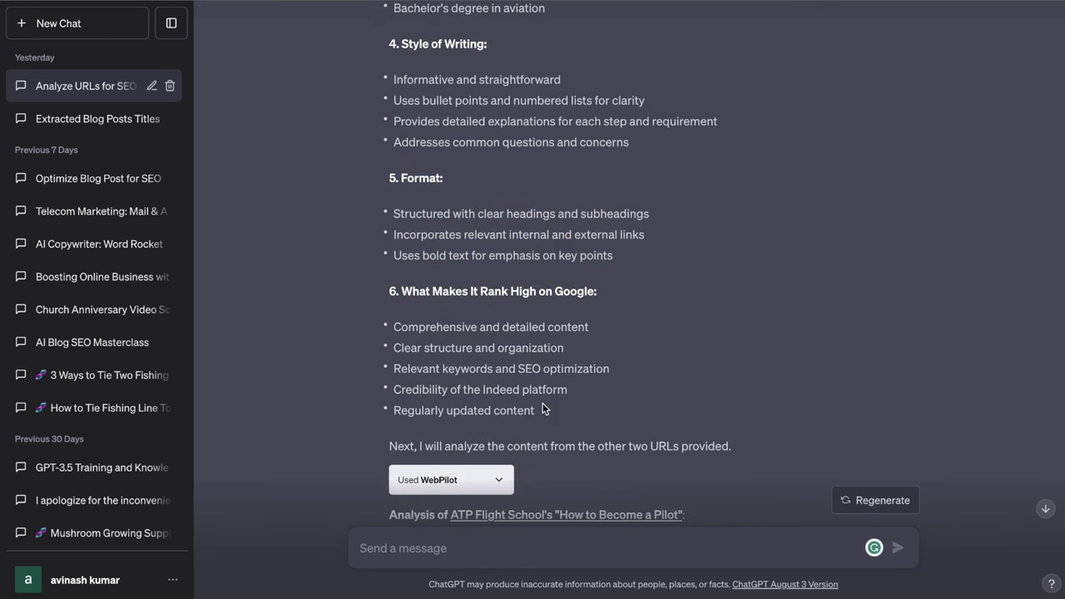
{"action": "left_click_drag", "start_coordinate": [542, 404], "coordinate": [390, 326]}
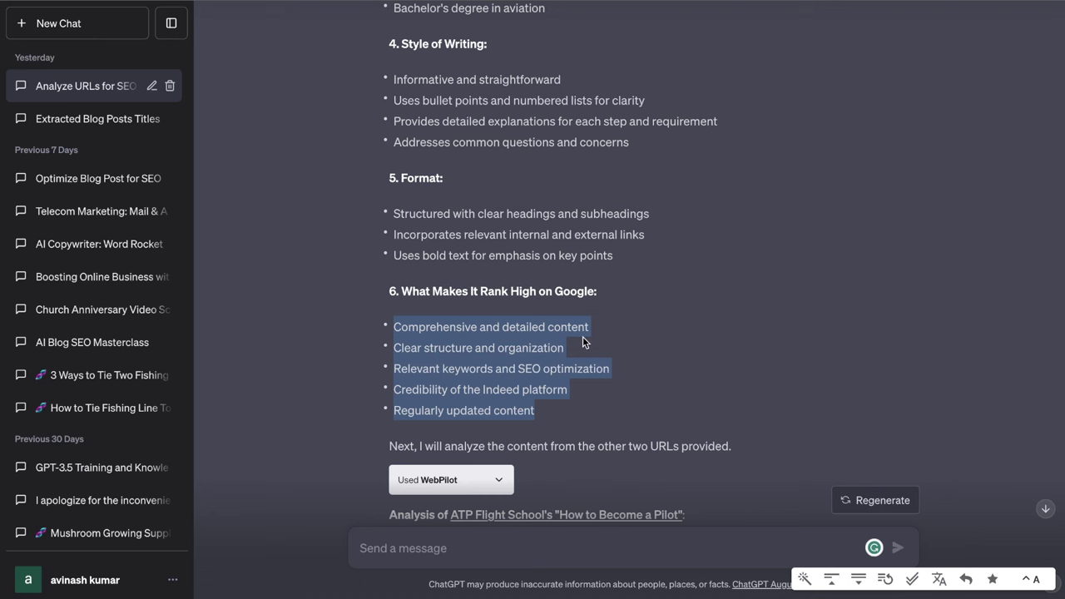
Step: Go back to the original prompt and reread the Indeed analysis from its outlines through its main keywords
{"action": "scroll", "coordinate": [583, 341], "scroll_direction": "up", "scroll_amount": 10}
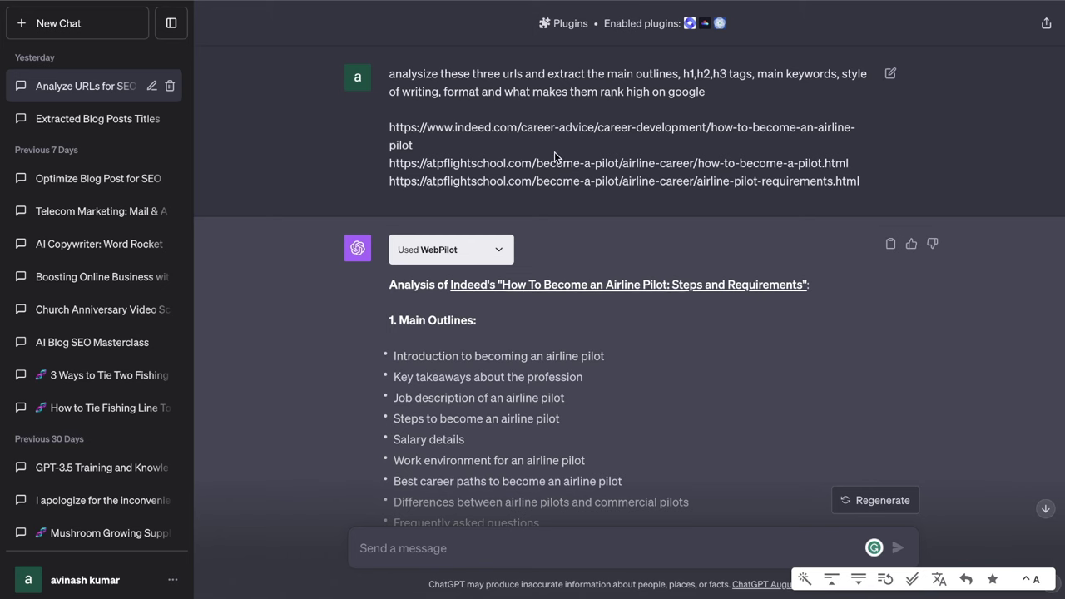
{"action": "scroll", "coordinate": [578, 202], "scroll_direction": "down", "scroll_amount": 3}
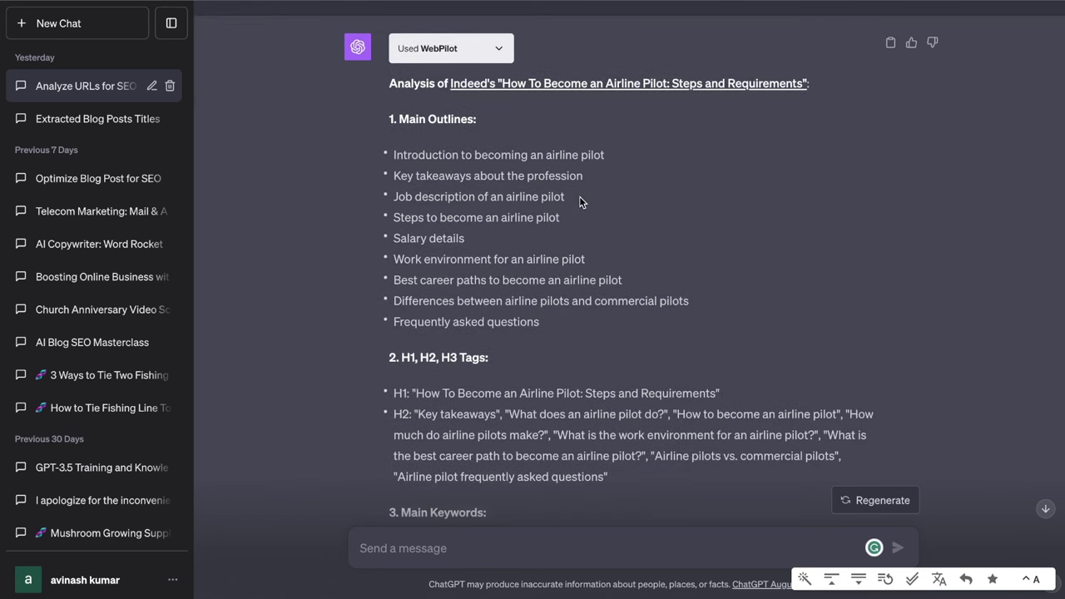
{"action": "scroll", "coordinate": [580, 202], "scroll_direction": "down", "scroll_amount": 3}
{"action": "scroll", "coordinate": [569, 339], "scroll_direction": "down", "scroll_amount": 1}
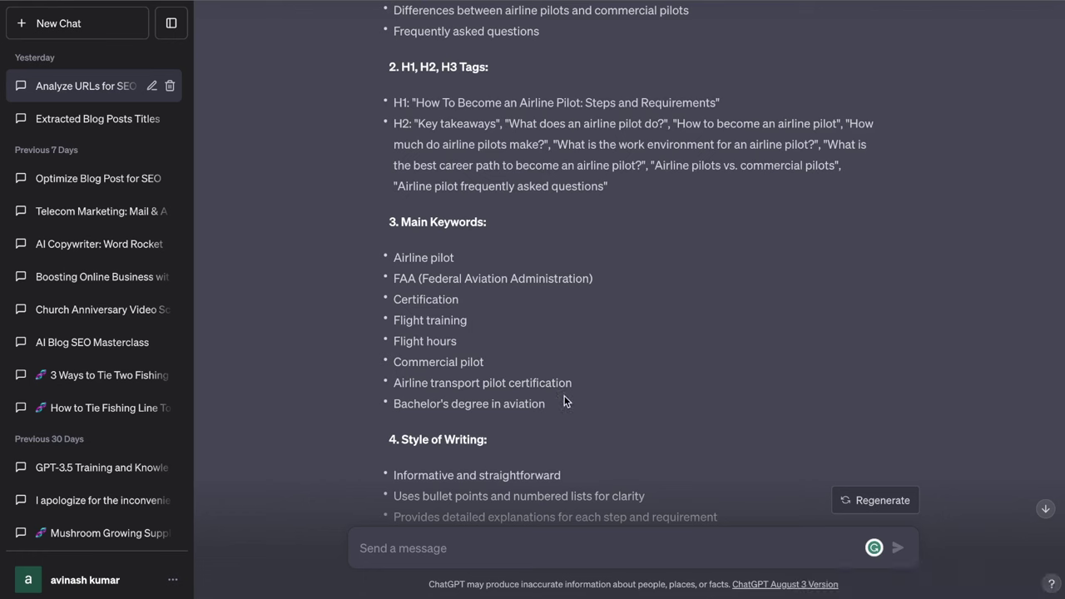
Step: Highlight the Main Keywords list in the Indeed article analysis and review its sections from the outlines through the Google ranking factors
{"action": "left_click_drag", "start_coordinate": [568, 403], "coordinate": [435, 235]}
{"action": "scroll", "coordinate": [559, 266], "scroll_direction": "up", "scroll_amount": 1}
{"action": "scroll", "coordinate": [559, 266], "scroll_direction": "up", "scroll_amount": 7}
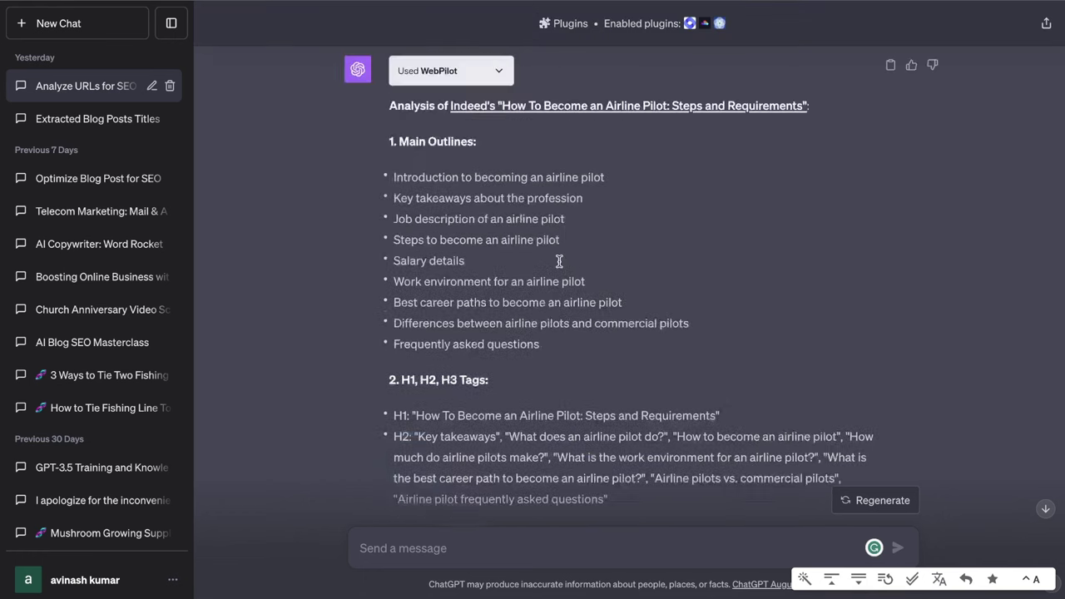
{"action": "scroll", "coordinate": [559, 266], "scroll_direction": "down", "scroll_amount": 9}
{"action": "scroll", "coordinate": [560, 266], "scroll_direction": "down", "scroll_amount": 1}
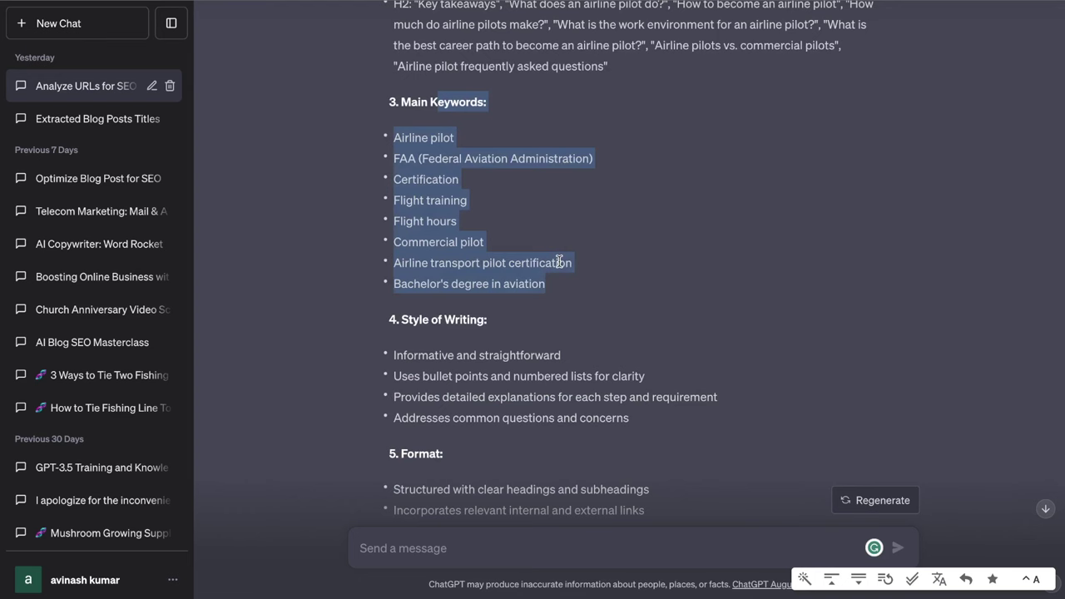
{"action": "scroll", "coordinate": [559, 261], "scroll_direction": "down", "scroll_amount": 6}
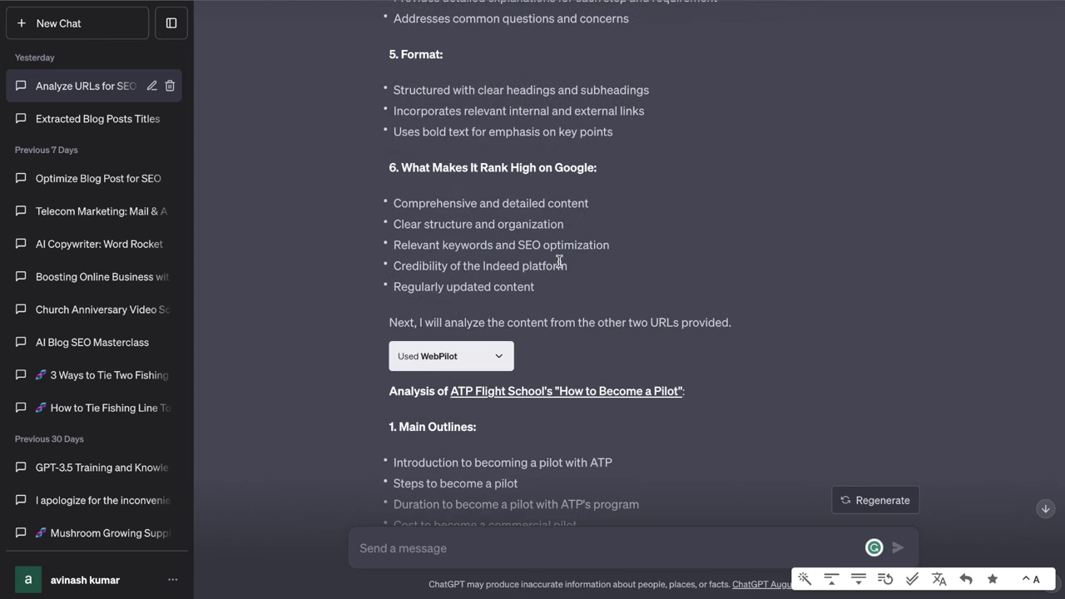
{"action": "scroll", "coordinate": [560, 263], "scroll_direction": "down", "scroll_amount": 3}
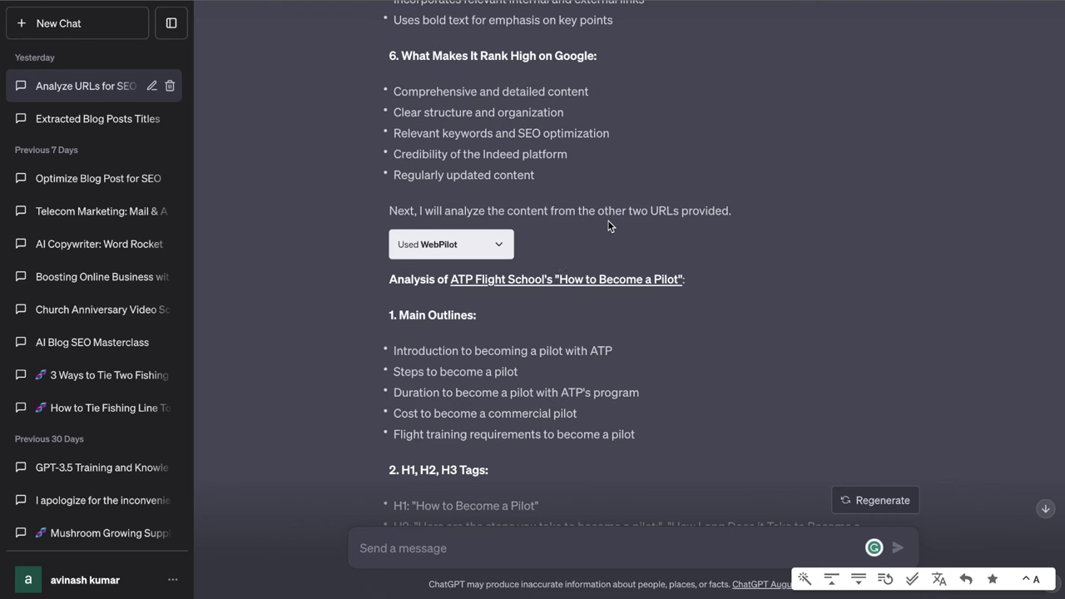
Step: Highlight the title of ATP Flight School's "How to Become a Pilot" analysis and examine its outlines, tags, keywords, style, format and ranking factors
{"action": "scroll", "coordinate": [605, 299], "scroll_direction": "down", "scroll_amount": 1}
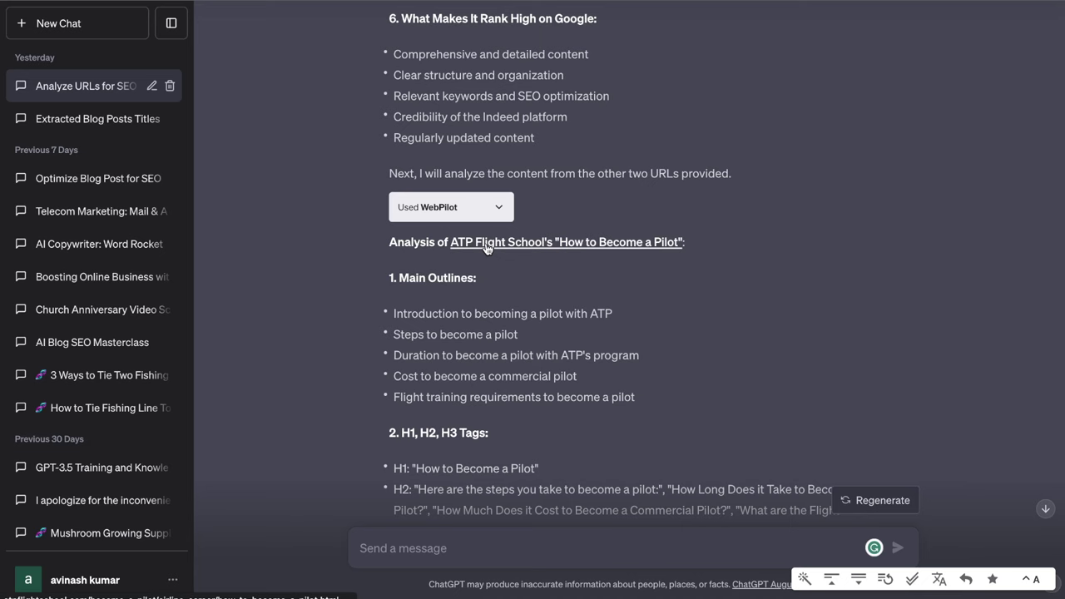
{"action": "right_click", "coordinate": [511, 243]}
{"action": "left_click", "coordinate": [535, 253]}
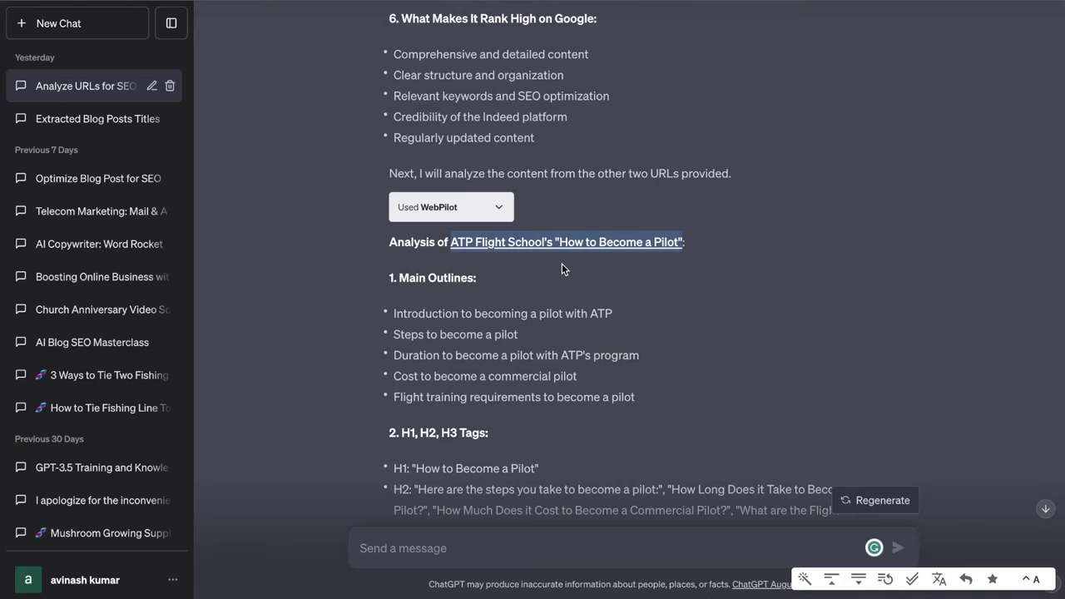
{"action": "scroll", "coordinate": [562, 263], "scroll_direction": "down", "scroll_amount": 2}
{"action": "scroll", "coordinate": [562, 263], "scroll_direction": "down", "scroll_amount": 2}
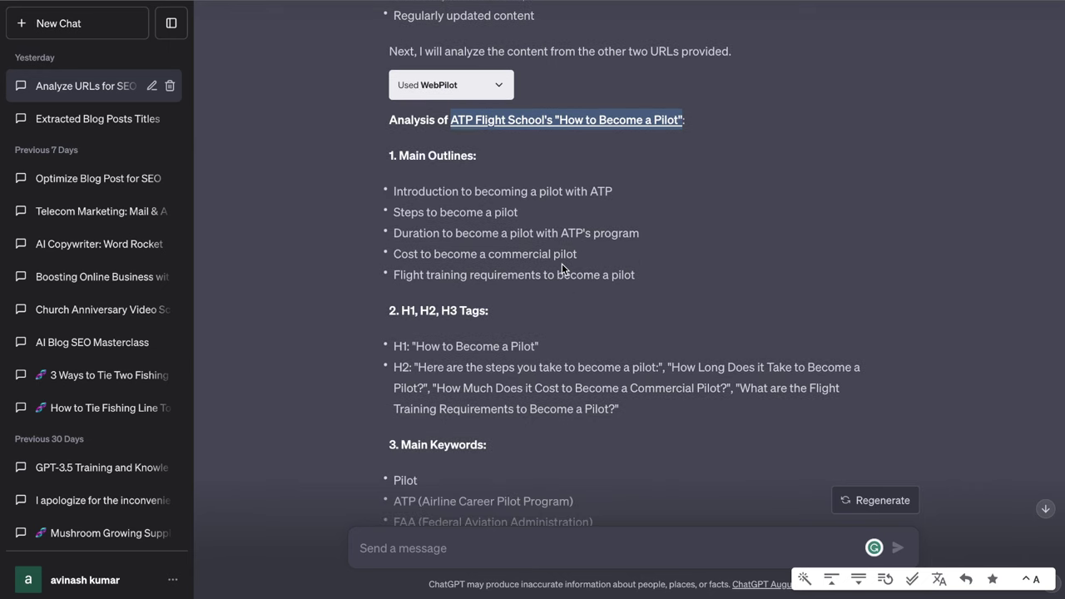
{"action": "scroll", "coordinate": [562, 263], "scroll_direction": "down", "scroll_amount": 1}
{"action": "scroll", "coordinate": [563, 273], "scroll_direction": "down", "scroll_amount": 6}
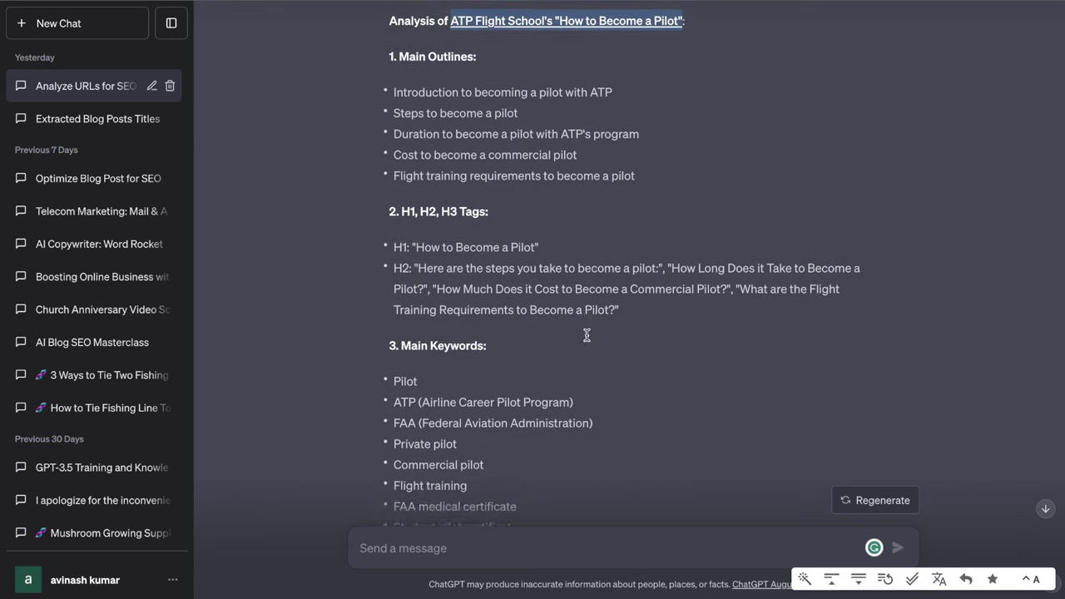
{"action": "scroll", "coordinate": [587, 340], "scroll_direction": "down", "scroll_amount": 8}
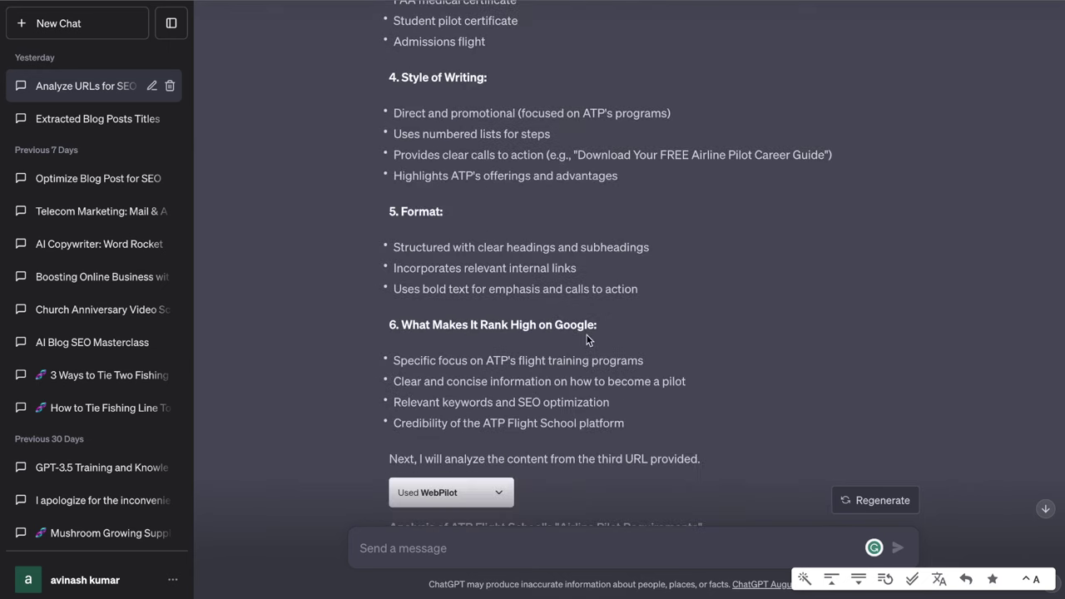
{"action": "scroll", "coordinate": [586, 340], "scroll_direction": "down", "scroll_amount": 2}
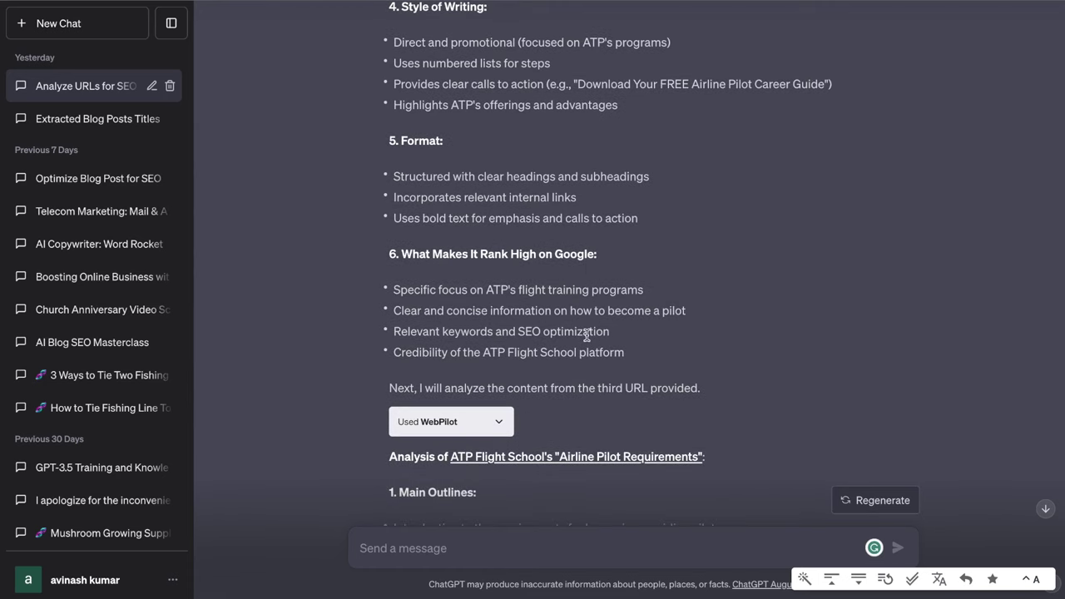
Step: Examine the analysis of ATP Flight School's "Airline Pilot Requirements" from its main outlines through the Google ranking factors
{"action": "scroll", "coordinate": [586, 337], "scroll_direction": "down", "scroll_amount": 4}
{"action": "scroll", "coordinate": [587, 340], "scroll_direction": "down", "scroll_amount": 1}
{"action": "scroll", "coordinate": [564, 254], "scroll_direction": "up", "scroll_amount": 3}
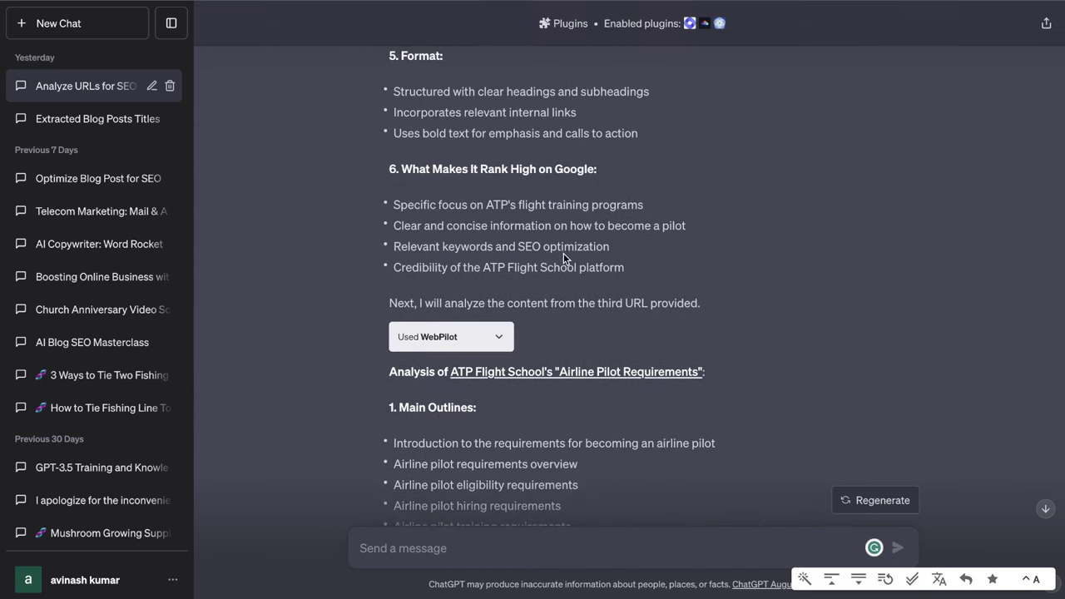
{"action": "scroll", "coordinate": [564, 254], "scroll_direction": "down", "scroll_amount": 4}
{"action": "scroll", "coordinate": [564, 254], "scroll_direction": "down", "scroll_amount": 10}
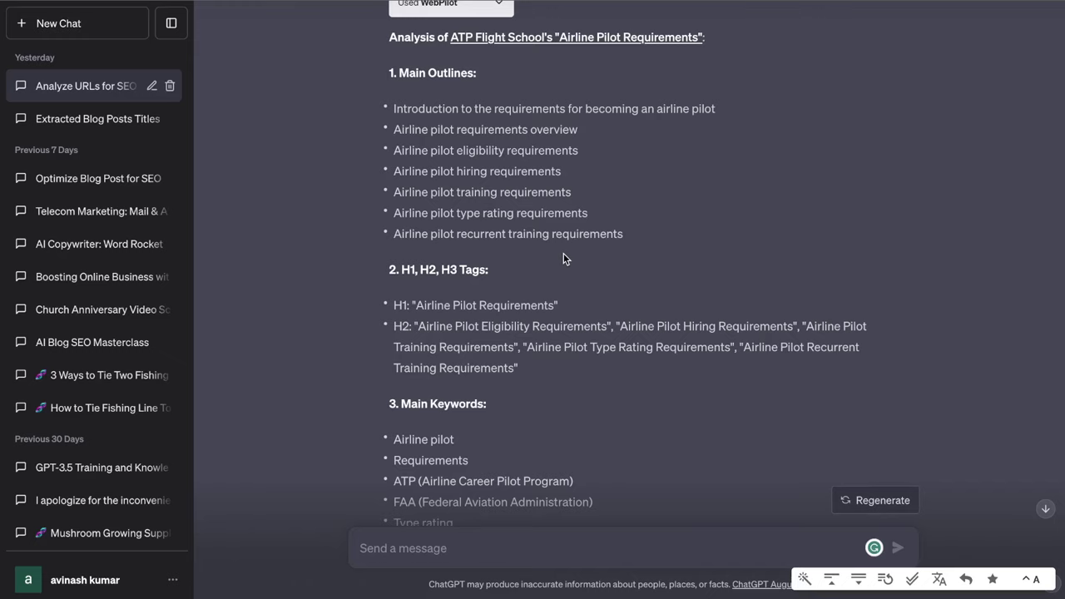
{"action": "scroll", "coordinate": [564, 255], "scroll_direction": "down", "scroll_amount": 5}
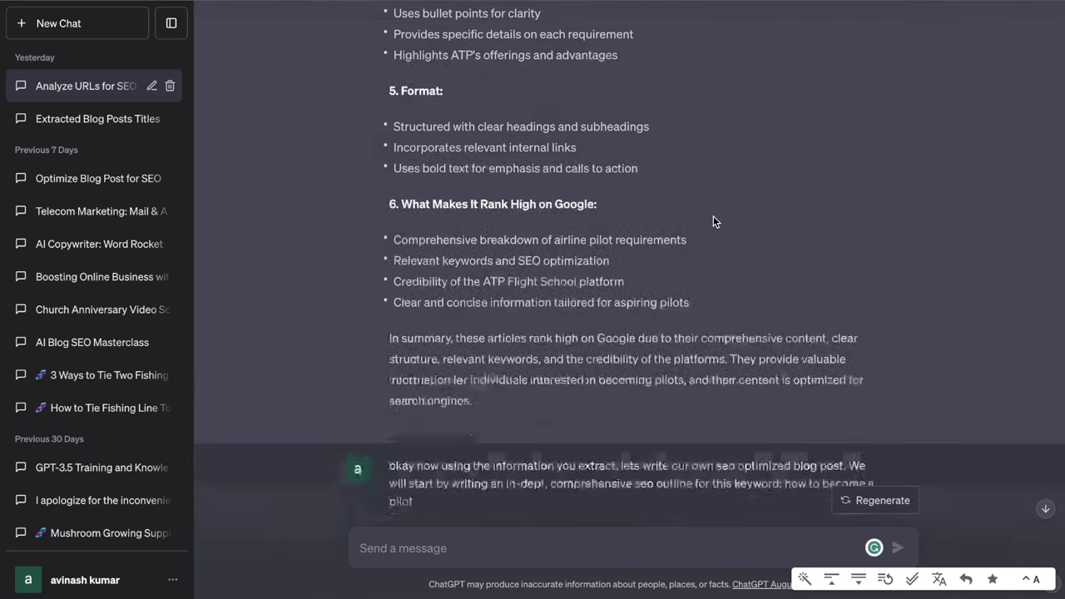
{"action": "scroll", "coordinate": [536, 169], "scroll_direction": "up", "scroll_amount": 3}
Step: Read and highlight the follow-up prompt requesting an in-depth, comprehensive SEO outline for the keyword "how to become a pilot"
{"action": "scroll", "coordinate": [536, 170], "scroll_direction": "down", "scroll_amount": 5}
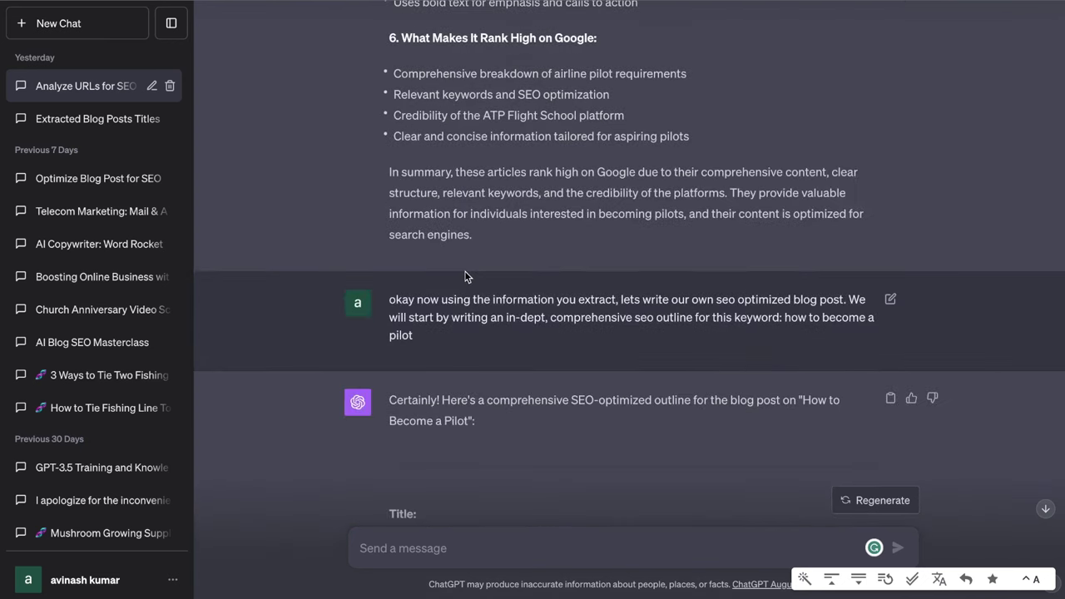
{"action": "left_click_drag", "start_coordinate": [455, 330], "coordinate": [388, 295]}
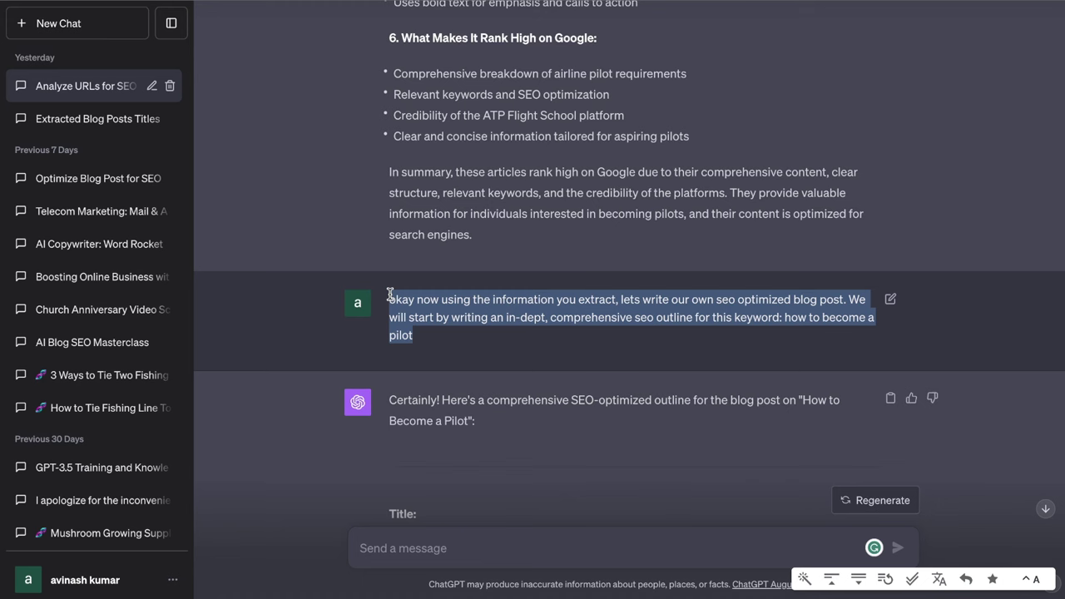
{"action": "left_click", "coordinate": [438, 351]}
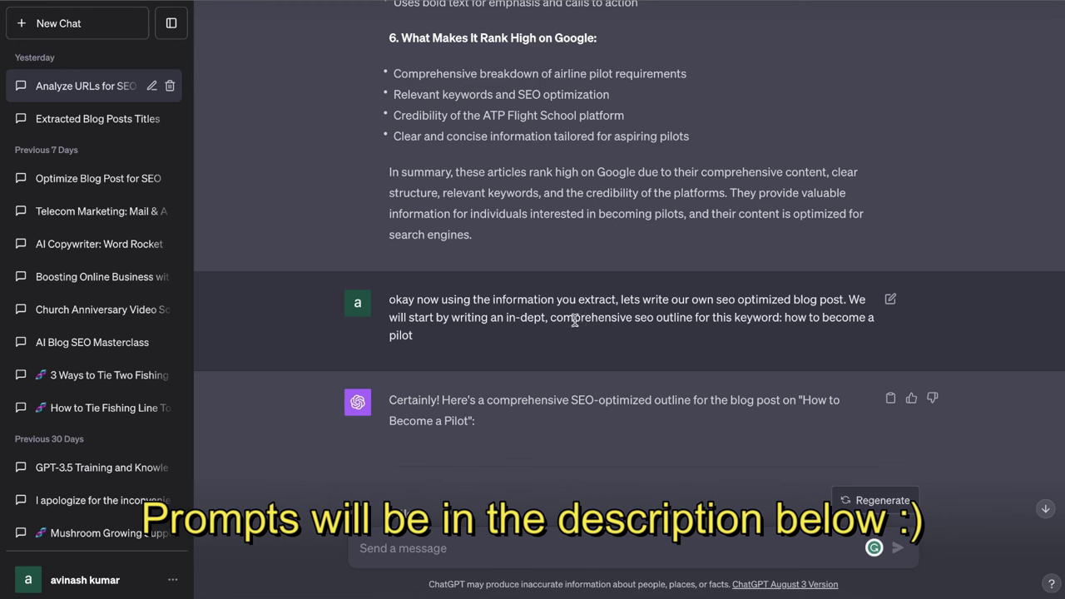
{"action": "left_click_drag", "start_coordinate": [533, 334], "coordinate": [503, 319]}
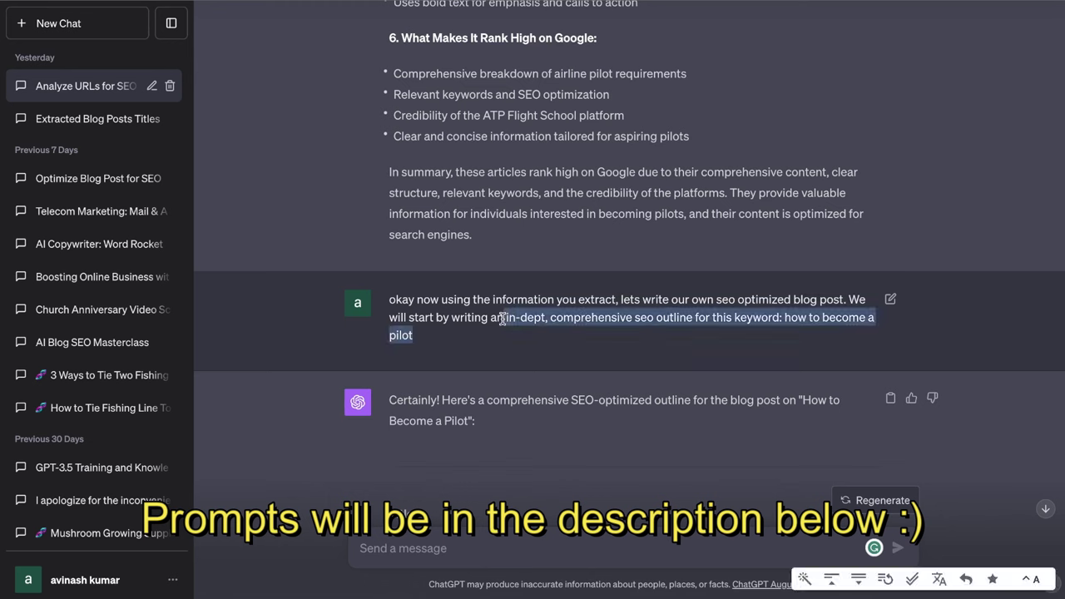
{"action": "left_click", "coordinate": [574, 327]}
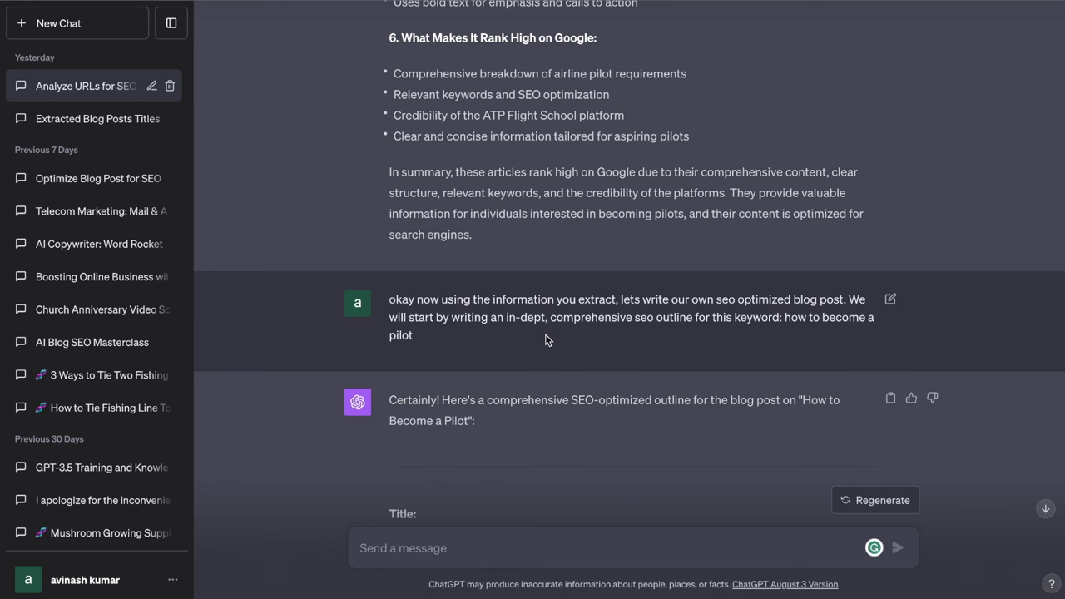
{"action": "scroll", "coordinate": [545, 333], "scroll_direction": "up", "scroll_amount": 3}
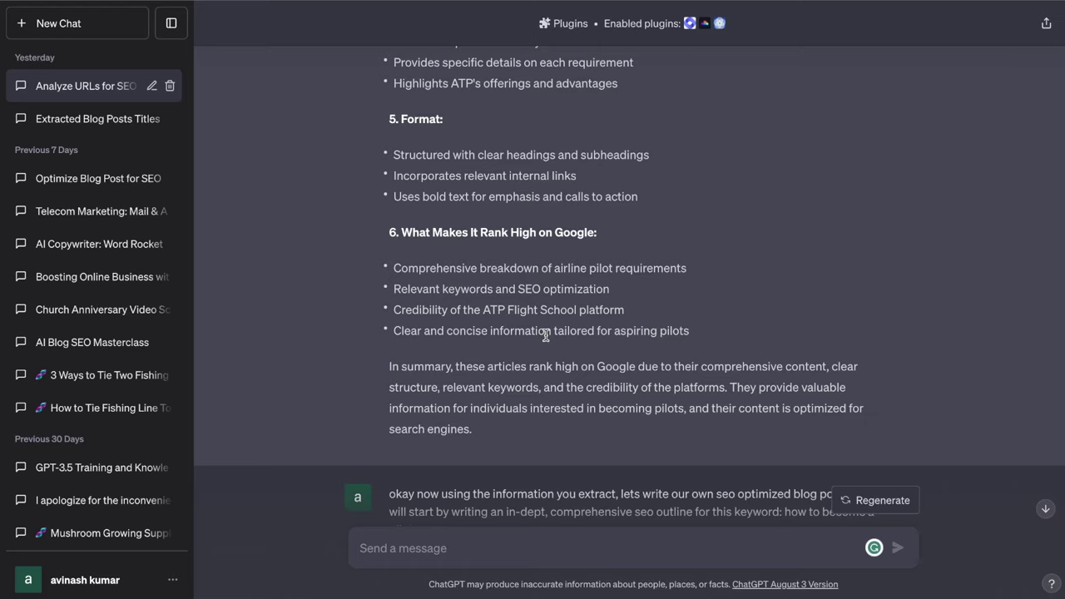
{"action": "scroll", "coordinate": [545, 334], "scroll_direction": "down", "scroll_amount": 5}
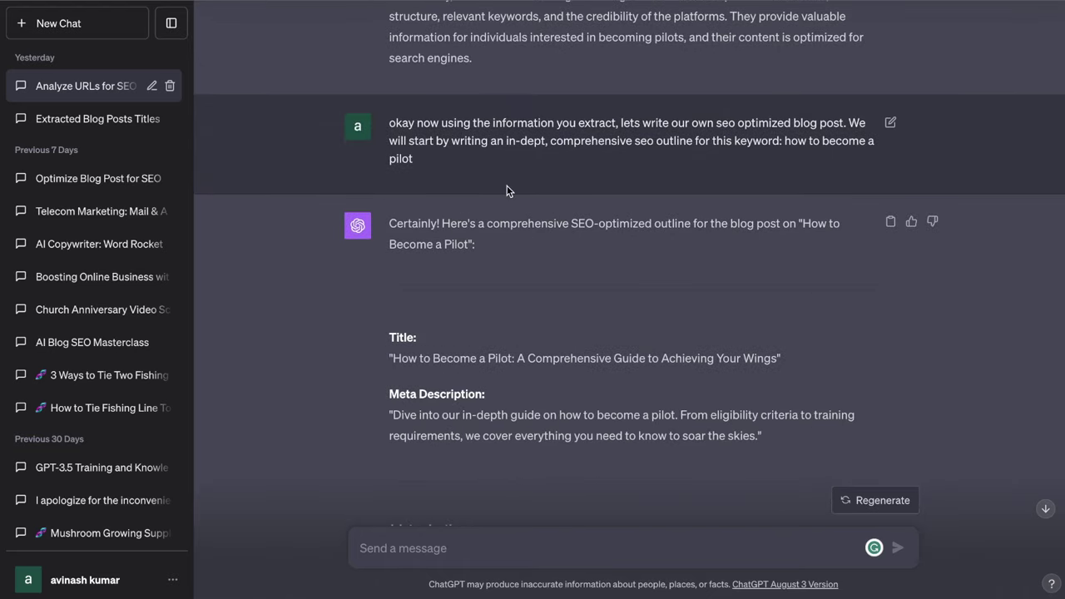
Step: Examine the generated blog outline's title, meta description and numbered sections from Introduction through Call to Action
{"action": "scroll", "coordinate": [506, 190], "scroll_direction": "down", "scroll_amount": 2}
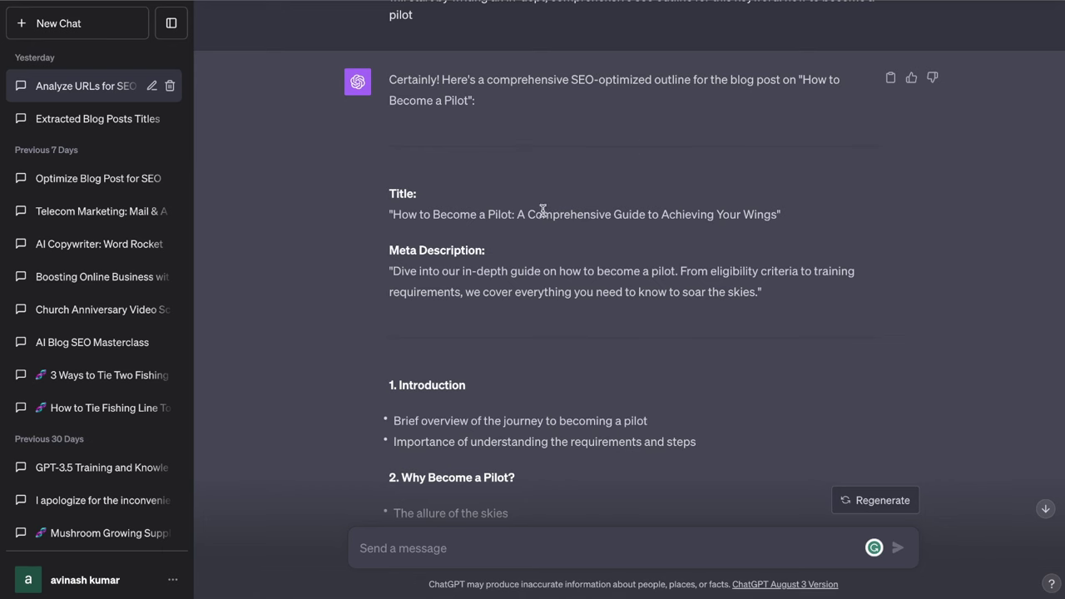
{"action": "scroll", "coordinate": [641, 294], "scroll_direction": "down", "scroll_amount": 3}
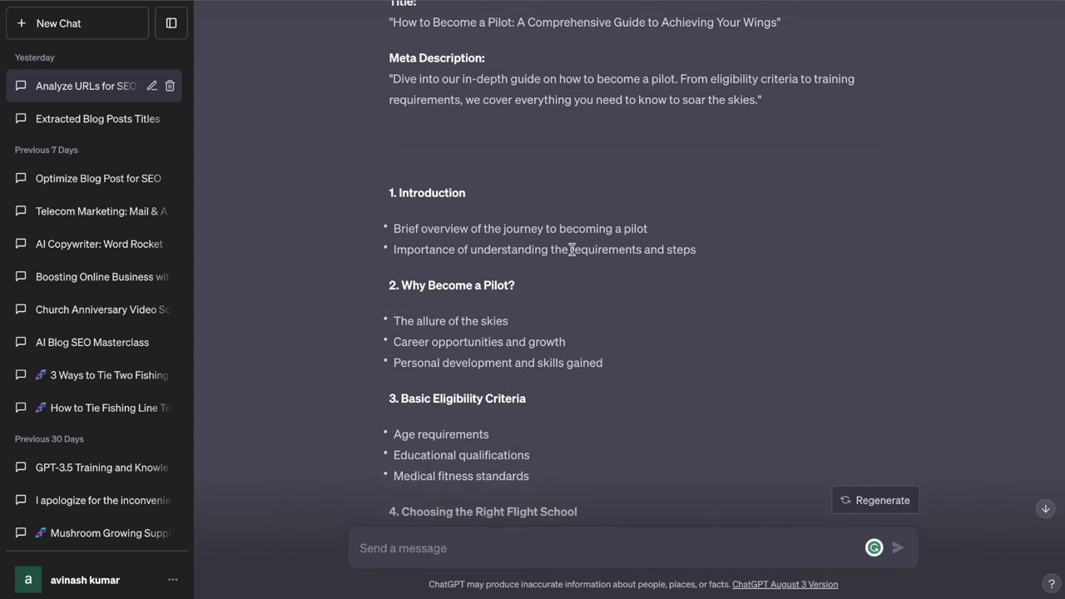
{"action": "scroll", "coordinate": [582, 270], "scroll_direction": "down", "scroll_amount": 1}
{"action": "scroll", "coordinate": [582, 270], "scroll_direction": "down", "scroll_amount": 1}
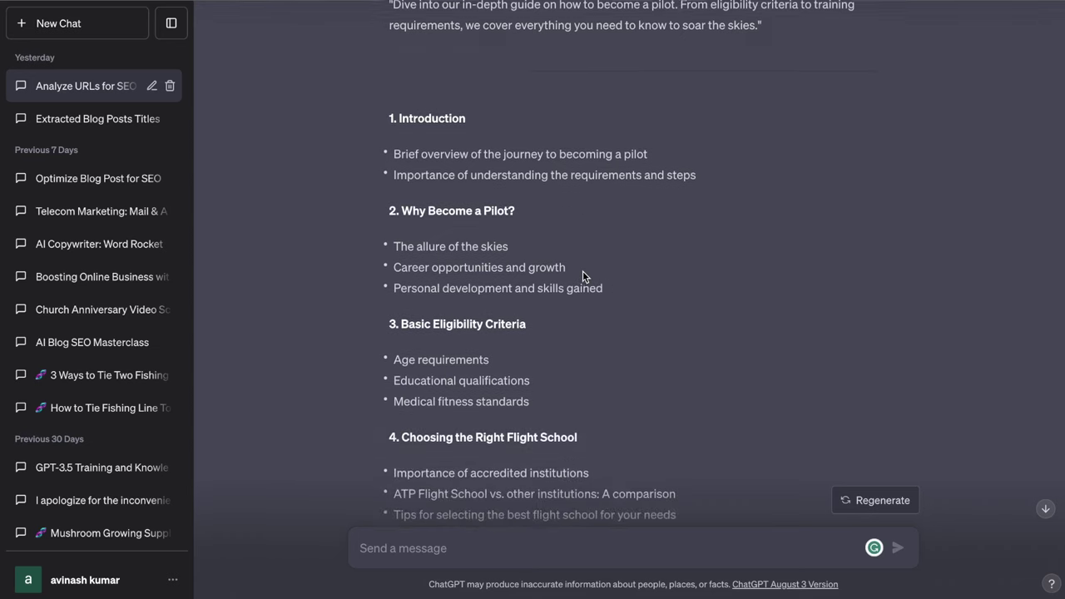
{"action": "scroll", "coordinate": [582, 270], "scroll_direction": "down", "scroll_amount": 5}
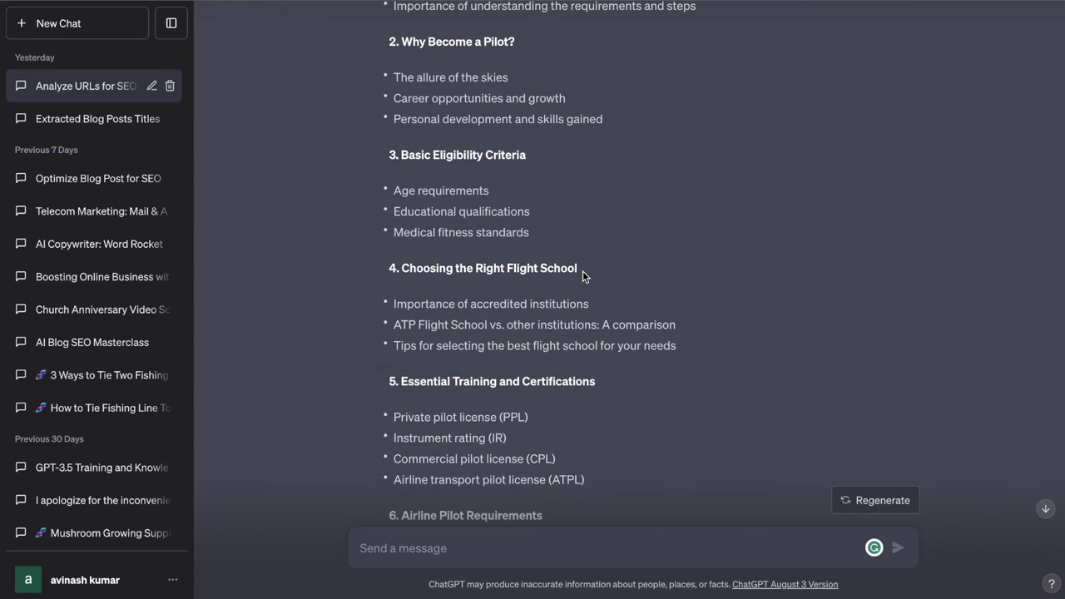
{"action": "scroll", "coordinate": [582, 270], "scroll_direction": "down", "scroll_amount": 1}
{"action": "scroll", "coordinate": [583, 271], "scroll_direction": "down", "scroll_amount": 4}
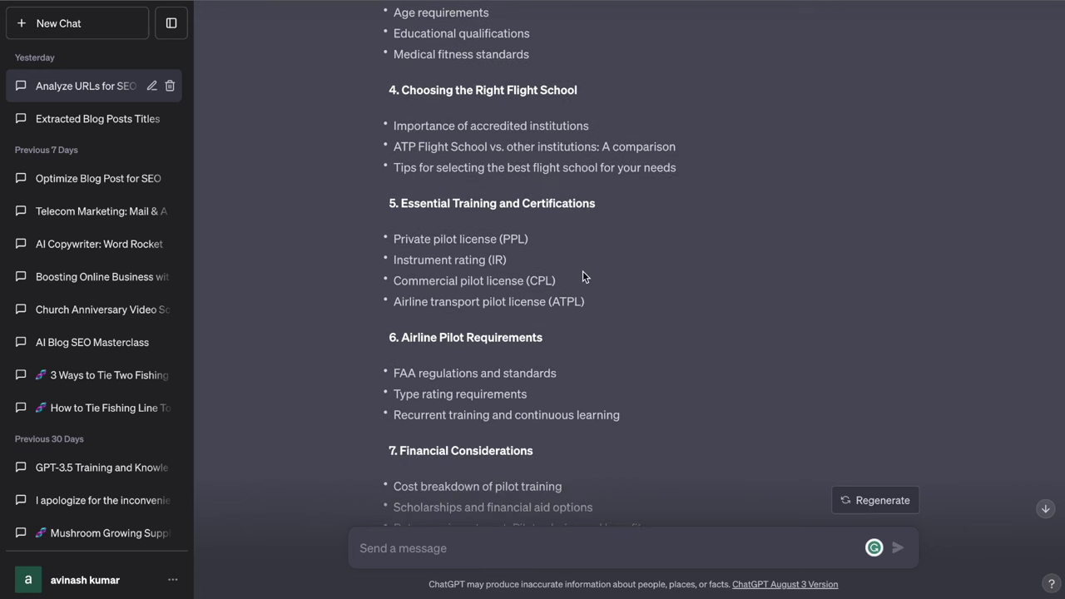
{"action": "scroll", "coordinate": [583, 270], "scroll_direction": "down", "scroll_amount": 7}
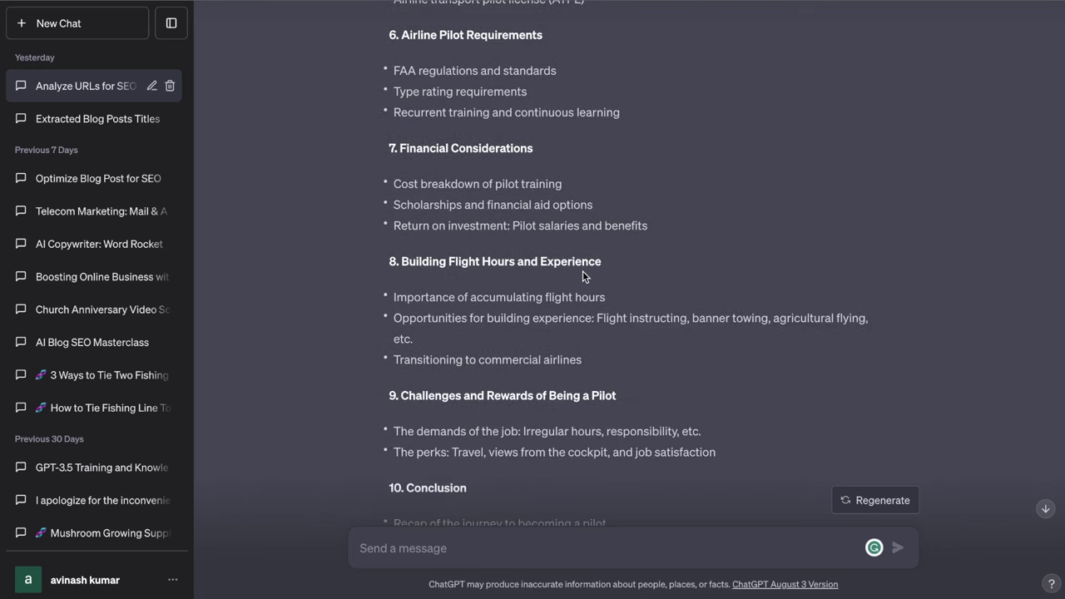
{"action": "scroll", "coordinate": [582, 270], "scroll_direction": "down", "scroll_amount": 3}
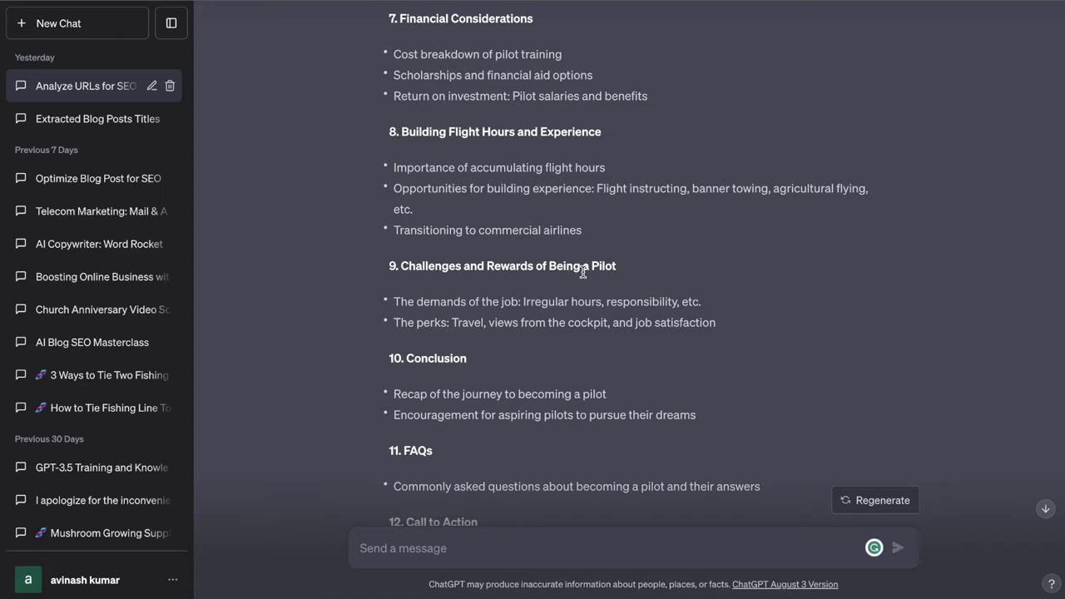
{"action": "scroll", "coordinate": [582, 270], "scroll_direction": "down", "scroll_amount": 5}
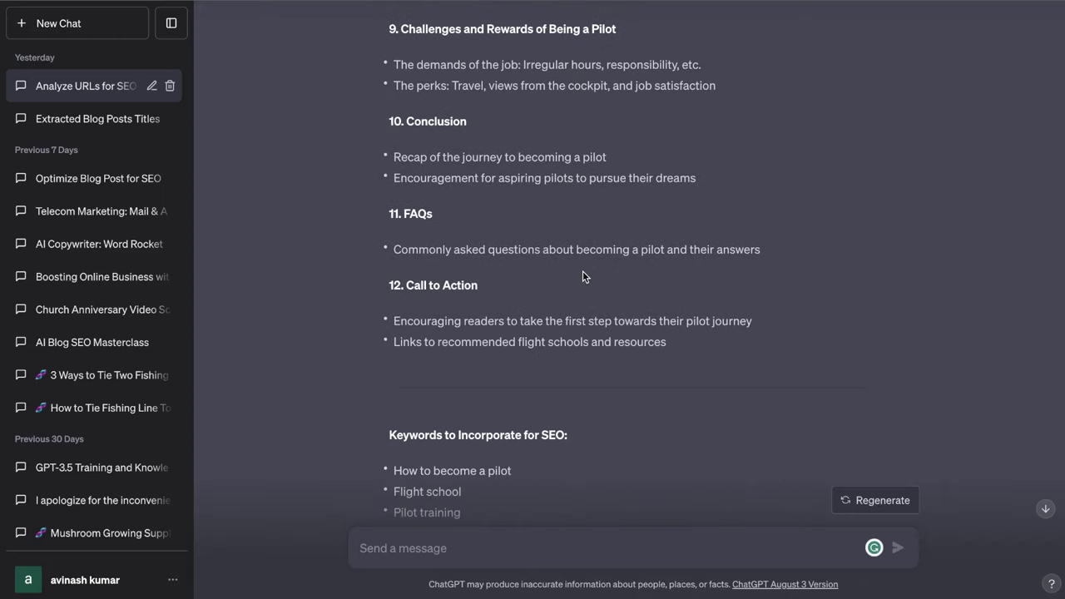
Step: Examine and highlight the outline's SEO keywords list and its internal and external link suggestions
{"action": "scroll", "coordinate": [583, 271], "scroll_direction": "down", "scroll_amount": 4}
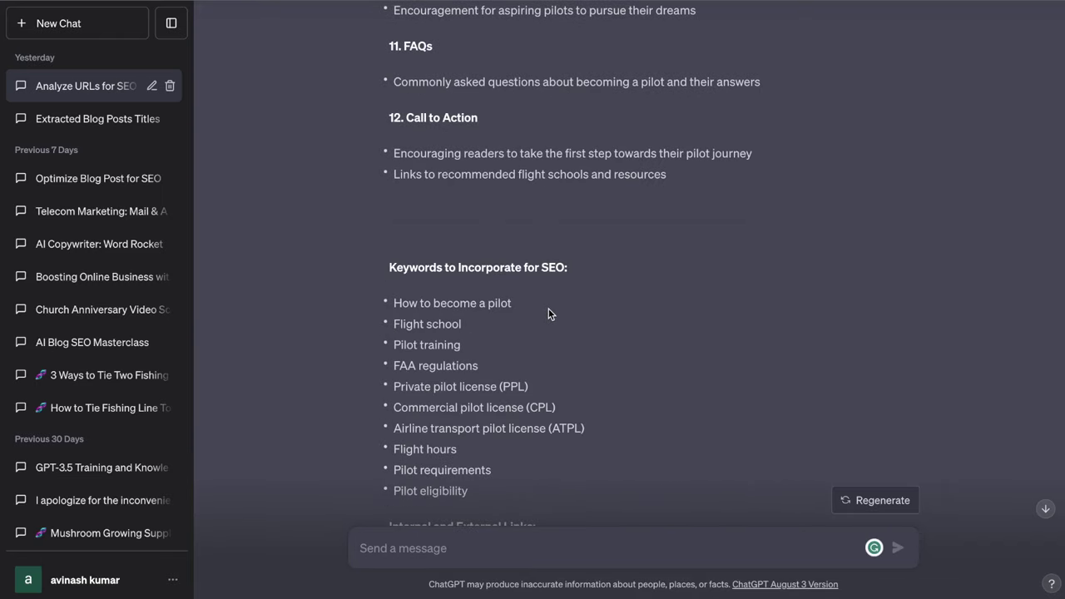
{"action": "scroll", "coordinate": [563, 292], "scroll_direction": "down", "scroll_amount": 2}
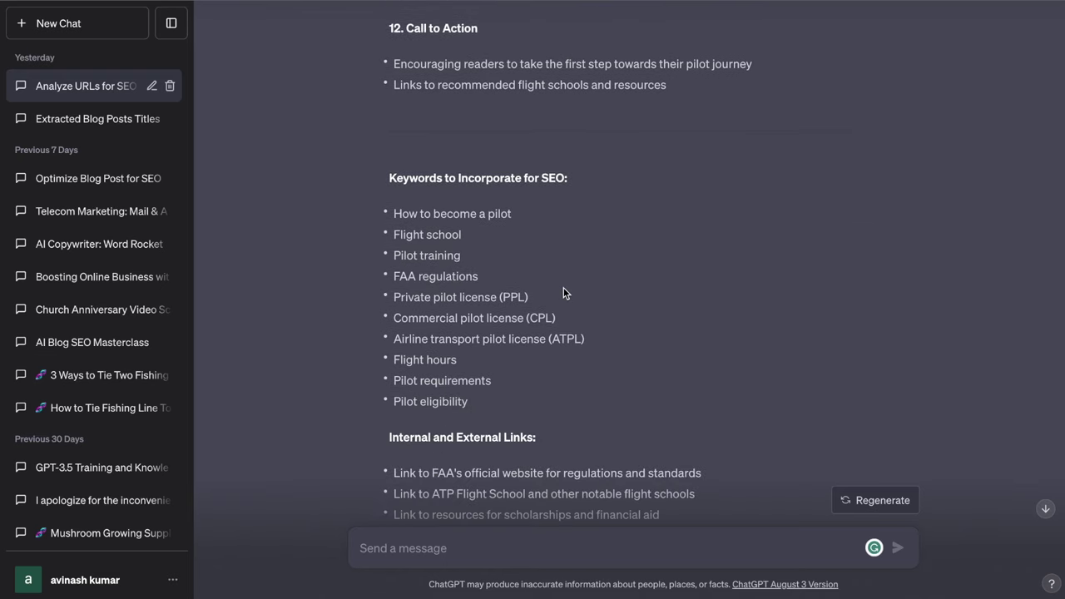
{"action": "left_click_drag", "start_coordinate": [516, 387], "coordinate": [390, 216]}
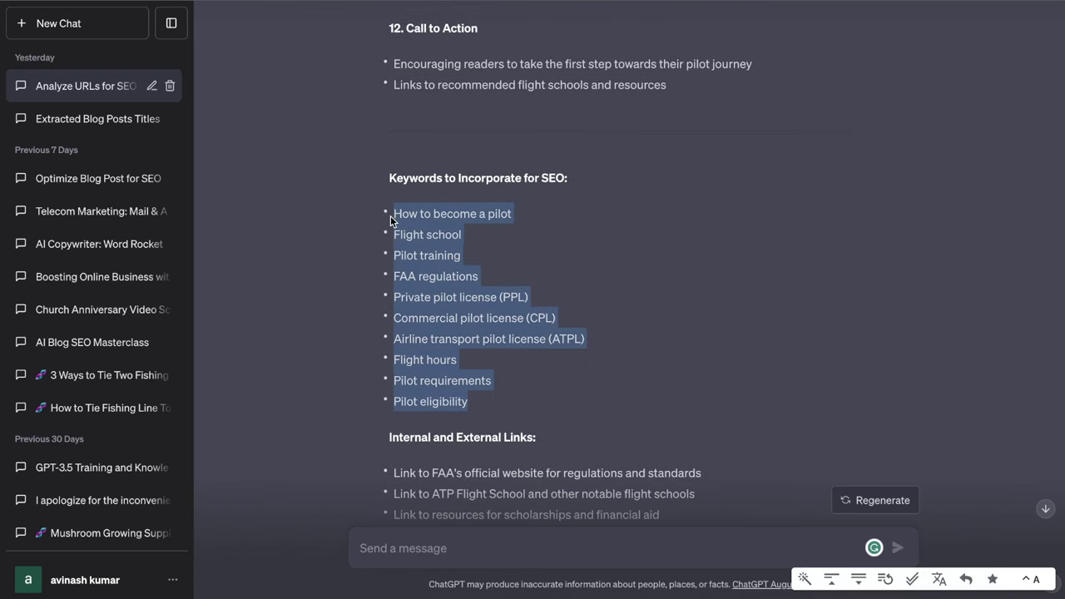
{"action": "left_click", "coordinate": [500, 395]}
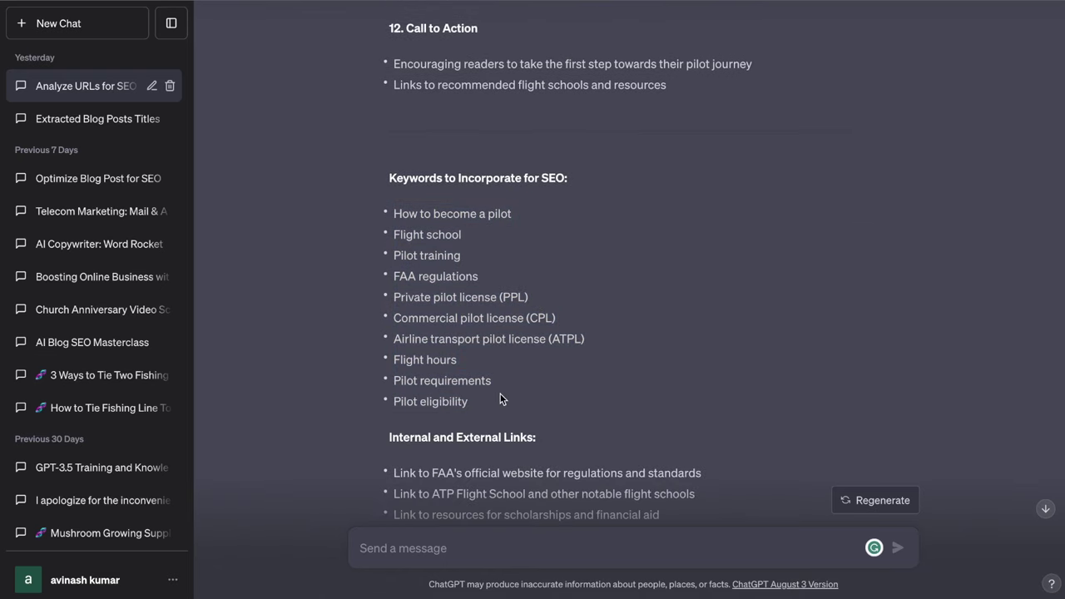
{"action": "scroll", "coordinate": [500, 399], "scroll_direction": "down", "scroll_amount": 4}
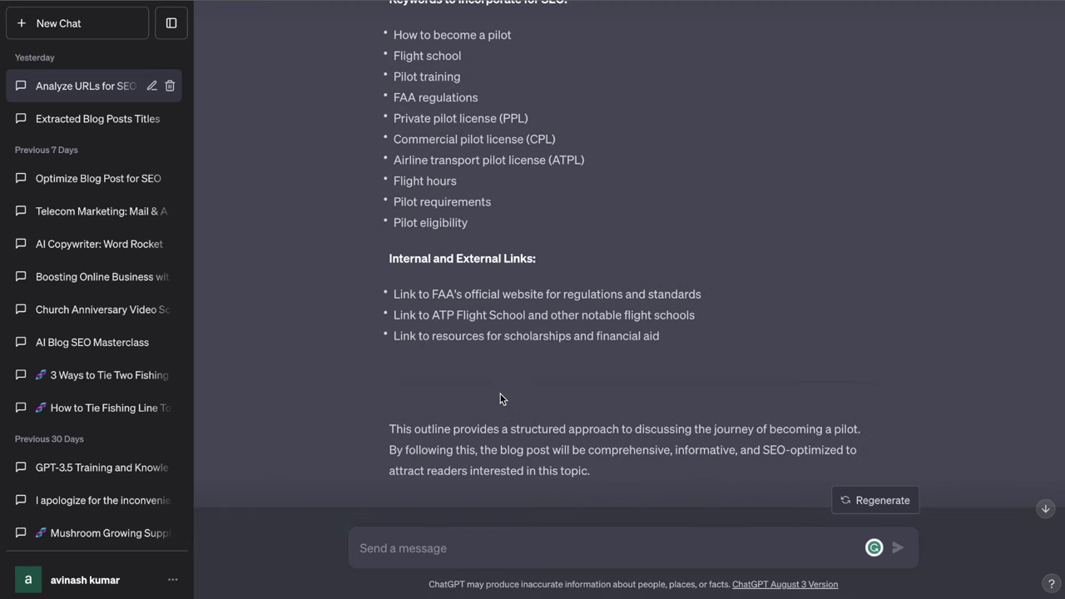
{"action": "left_click_drag", "start_coordinate": [672, 353], "coordinate": [397, 297]}
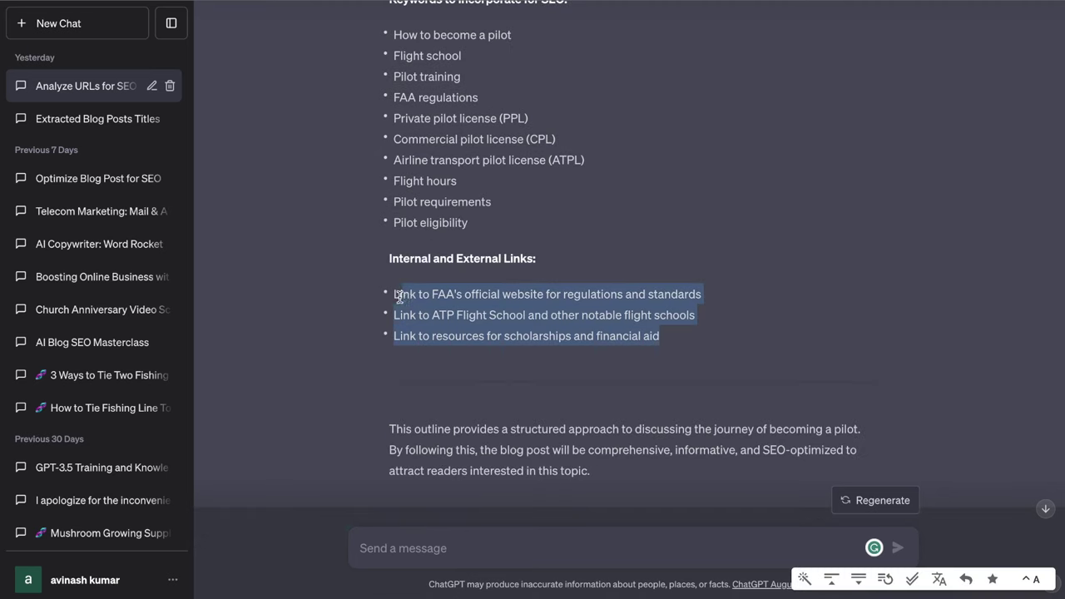
{"action": "left_click", "coordinate": [454, 292]}
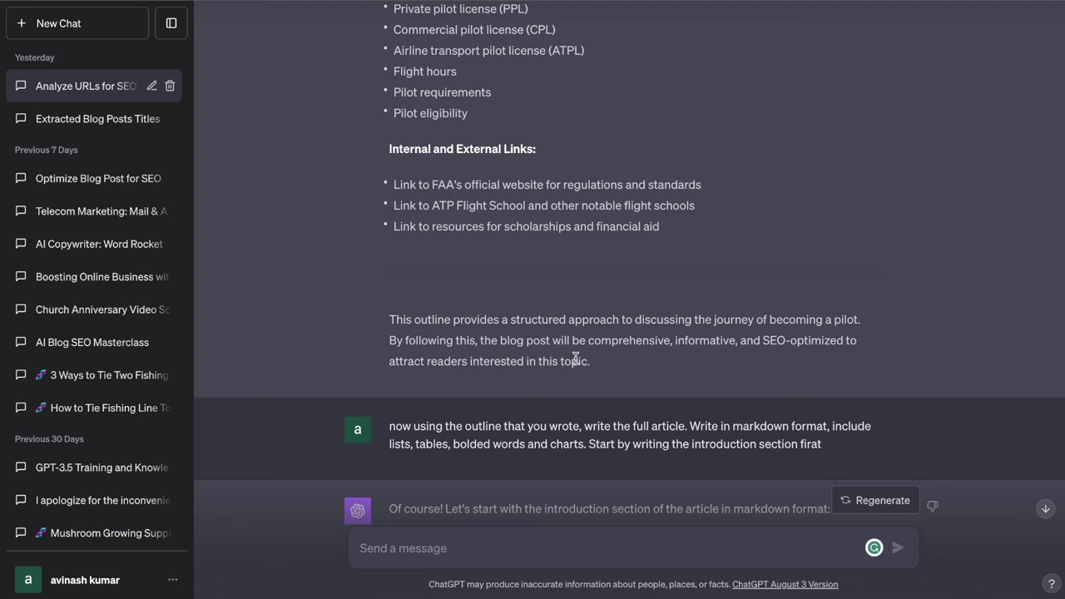
Step: Highlight the entire generated blog outline and review it from the title and meta description through the keywords and link suggestions
{"action": "left_click_drag", "start_coordinate": [597, 361], "coordinate": [361, 294]}
{"action": "scroll", "coordinate": [429, 294], "scroll_direction": "up", "scroll_amount": 7}
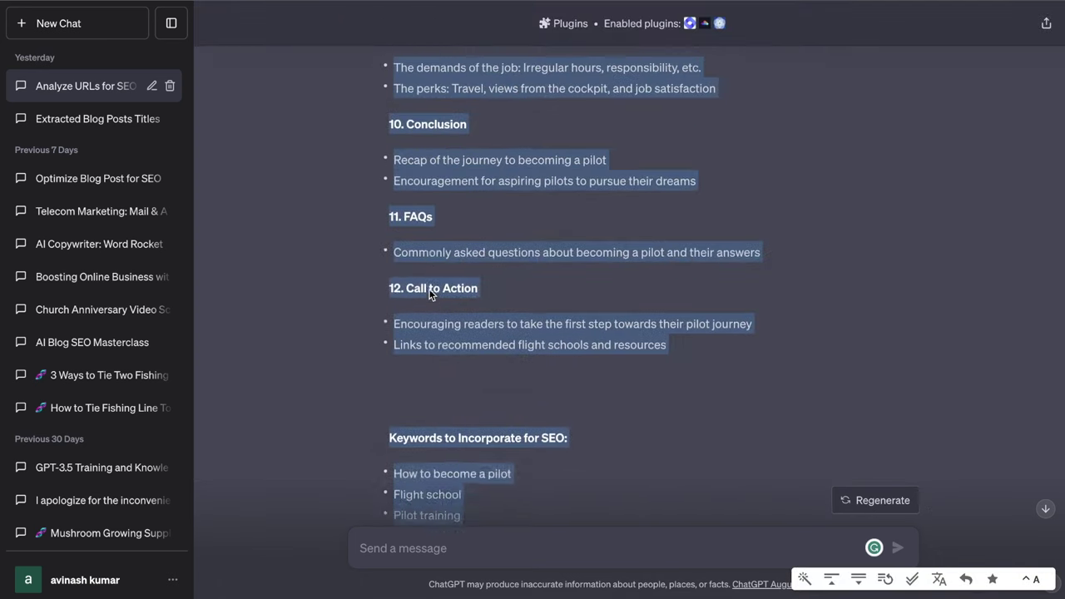
{"action": "scroll", "coordinate": [429, 294], "scroll_direction": "up", "scroll_amount": 10}
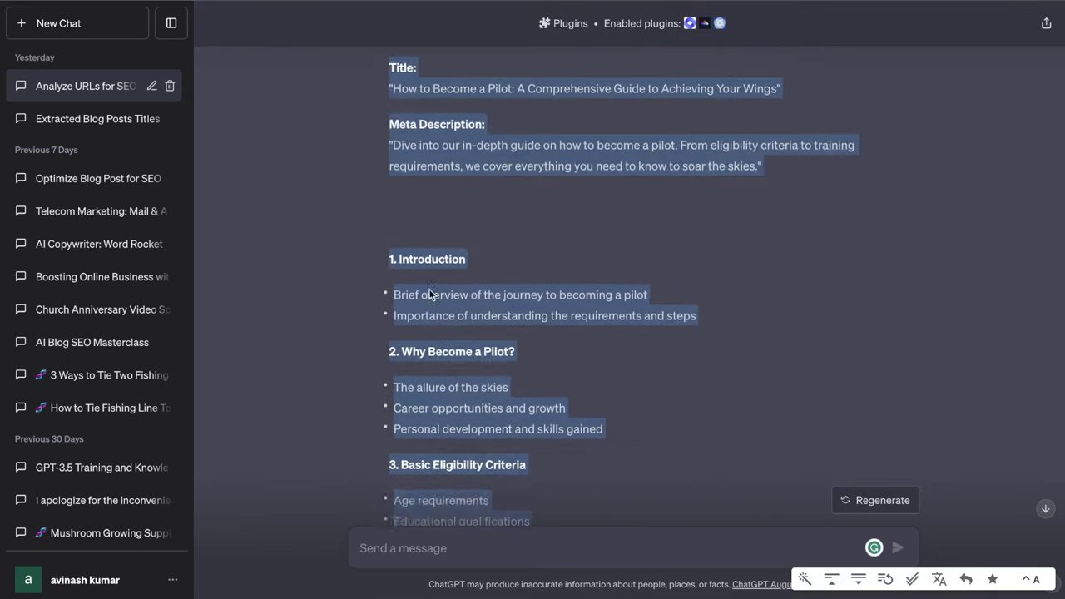
{"action": "scroll", "coordinate": [430, 293], "scroll_direction": "down", "scroll_amount": 9}
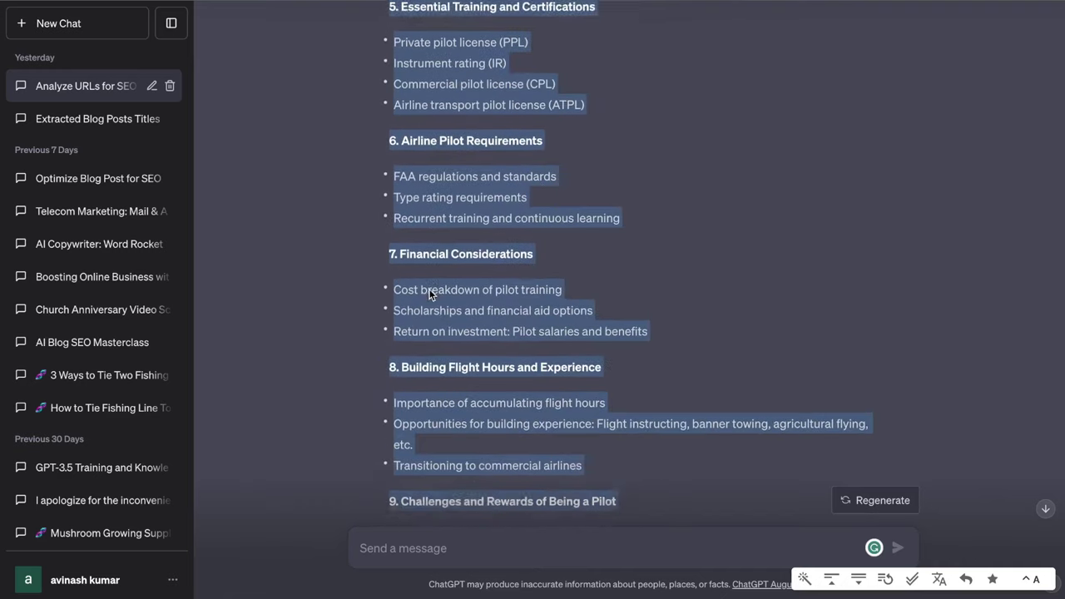
{"action": "left_click", "coordinate": [649, 267]}
{"action": "scroll", "coordinate": [650, 266], "scroll_direction": "down", "scroll_amount": 10}
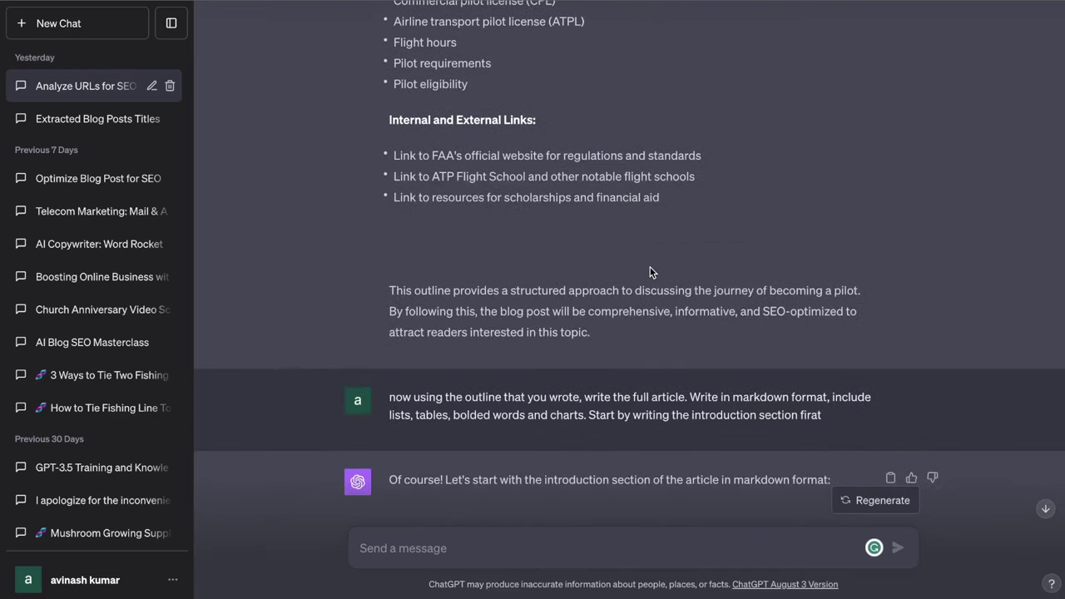
{"action": "scroll", "coordinate": [650, 272], "scroll_direction": "up", "scroll_amount": 15}
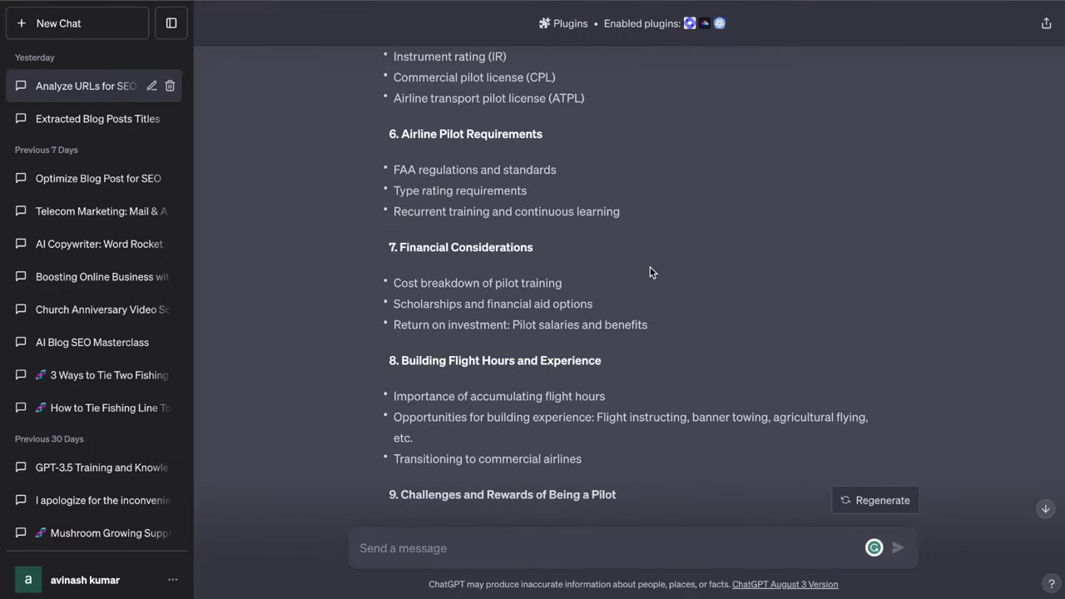
{"action": "scroll", "coordinate": [652, 272], "scroll_direction": "up", "scroll_amount": 10}
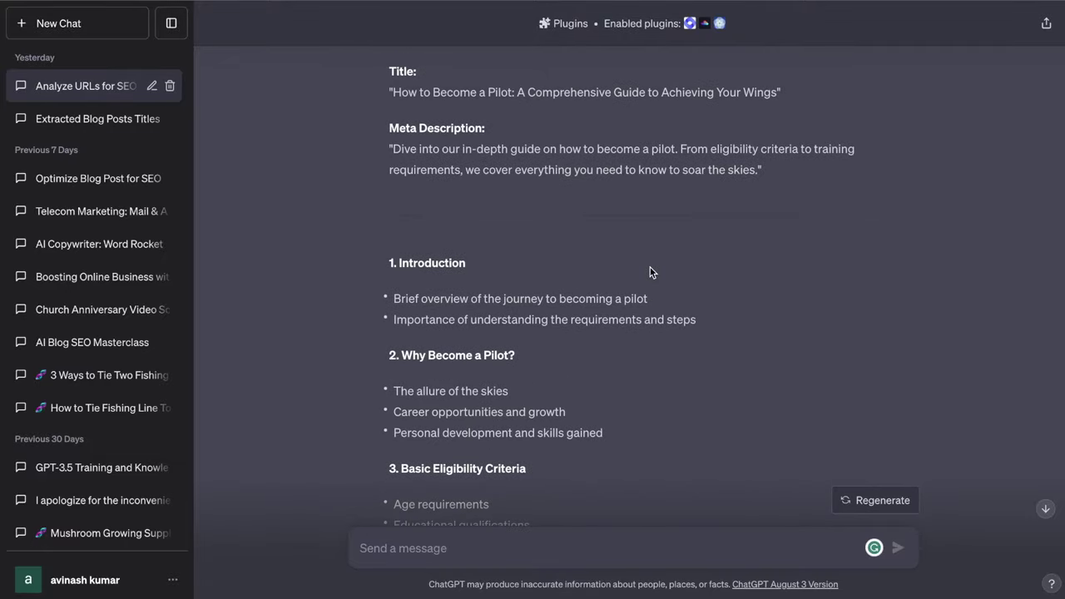
{"action": "scroll", "coordinate": [651, 272], "scroll_direction": "down", "scroll_amount": 5}
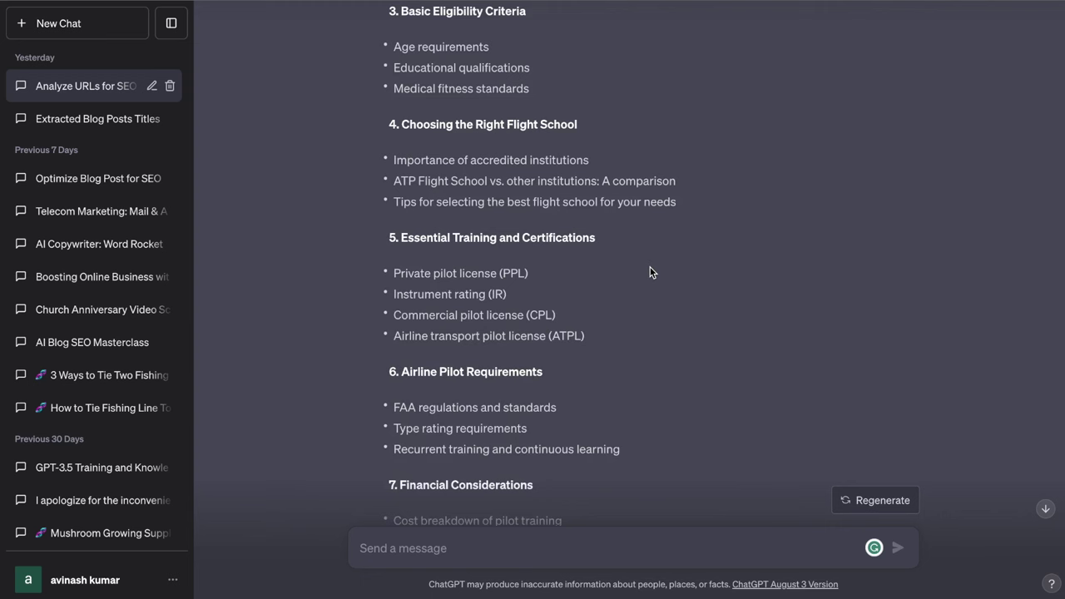
{"action": "scroll", "coordinate": [650, 266], "scroll_direction": "down", "scroll_amount": 8}
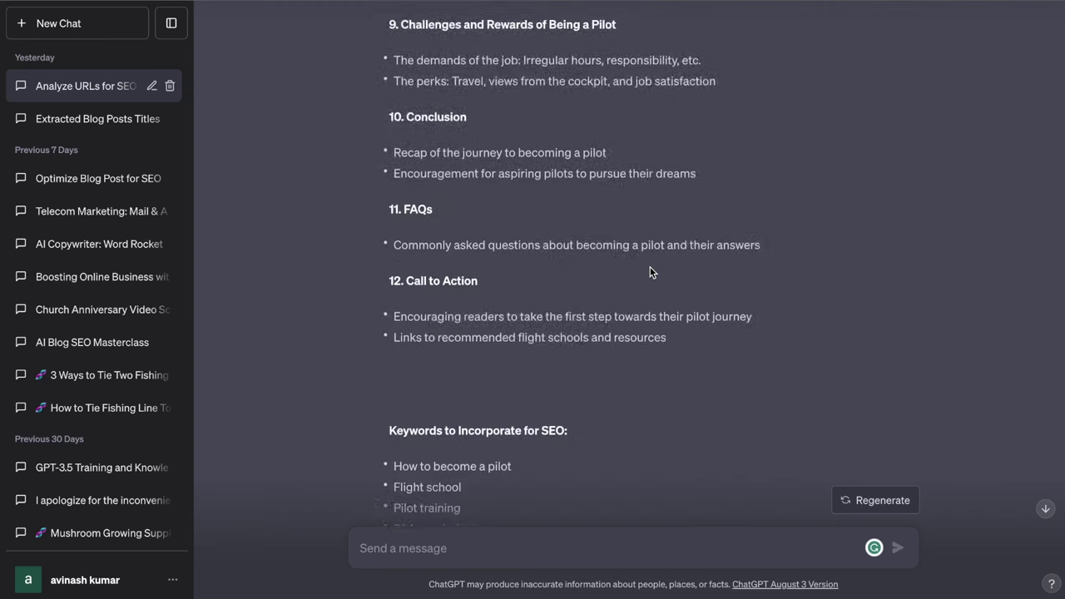
Step: Read and highlight the prompt requesting the full article in markdown with lists, tables, bolded words and charts, starting with the introduction
{"action": "scroll", "coordinate": [650, 266], "scroll_direction": "down", "scroll_amount": 8}
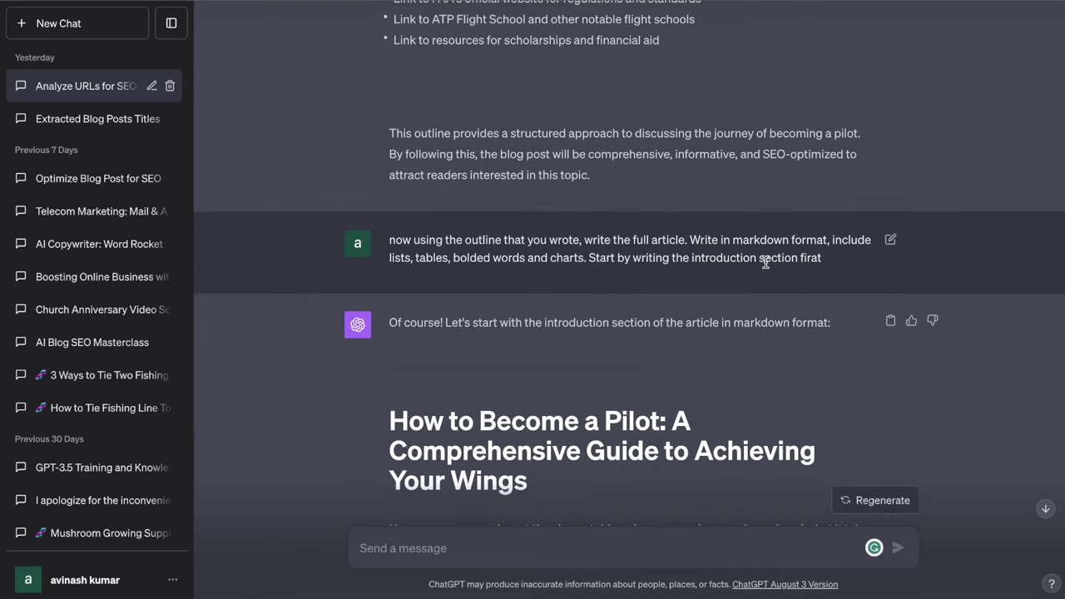
{"action": "left_click_drag", "start_coordinate": [824, 259], "coordinate": [394, 223]}
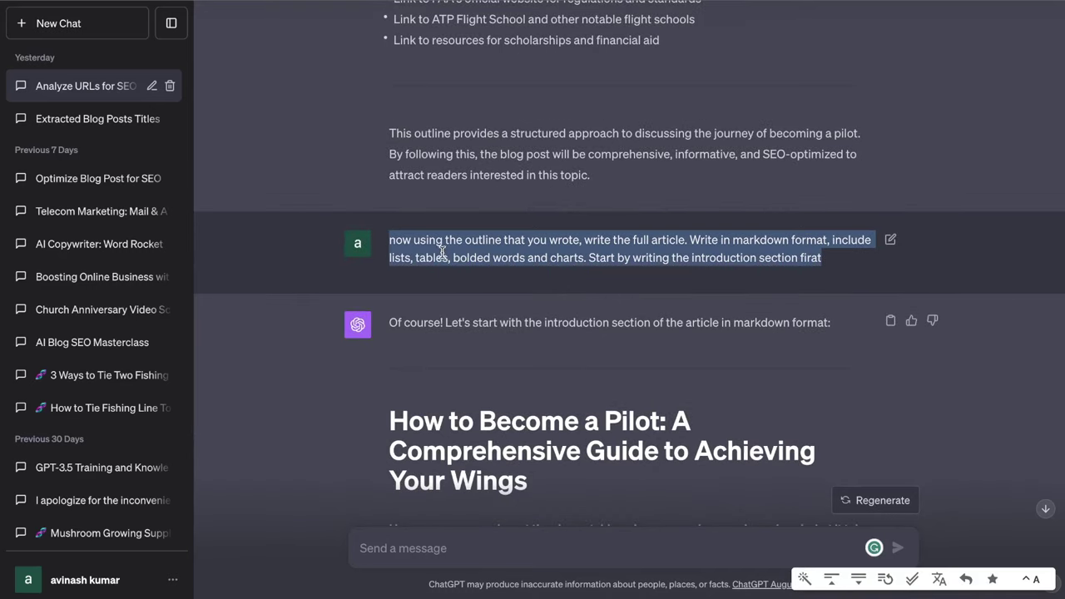
{"action": "left_click", "coordinate": [442, 251]}
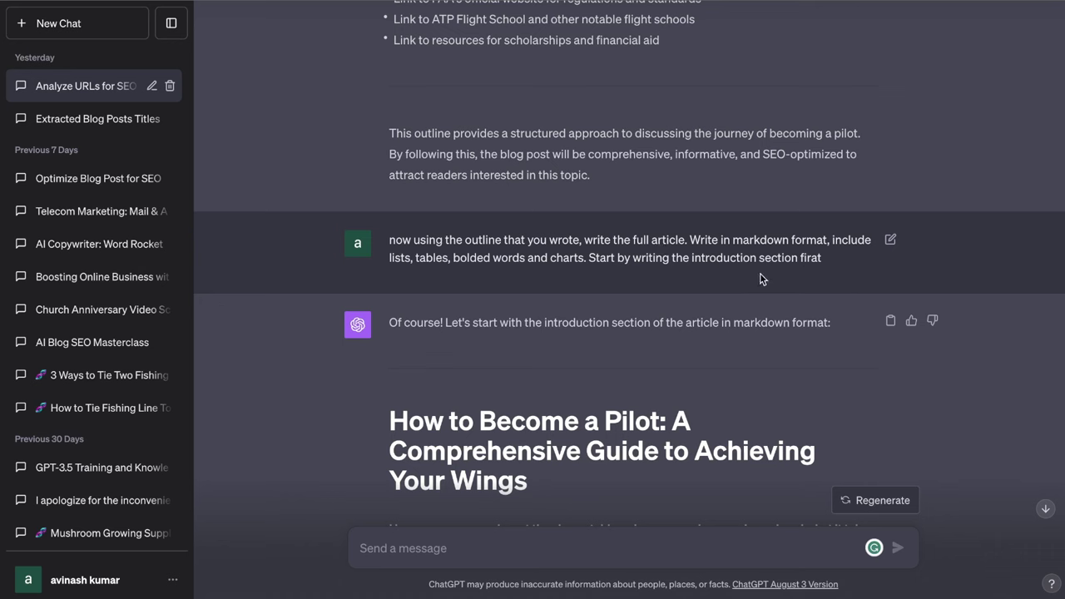
{"action": "left_click_drag", "start_coordinate": [823, 259], "coordinate": [590, 258]}
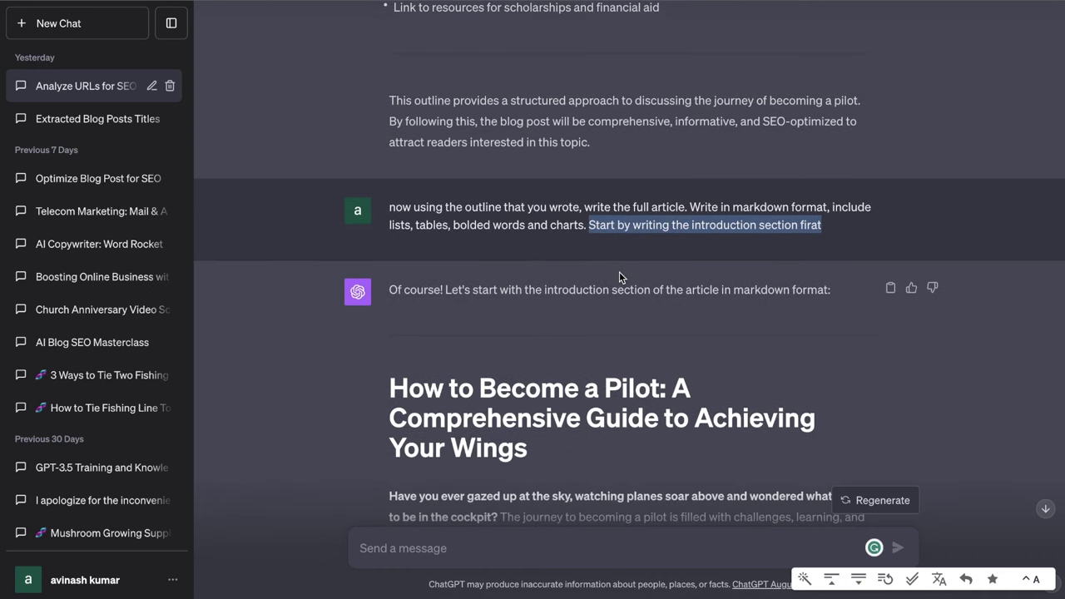
{"action": "scroll", "coordinate": [619, 272], "scroll_direction": "down", "scroll_amount": 3}
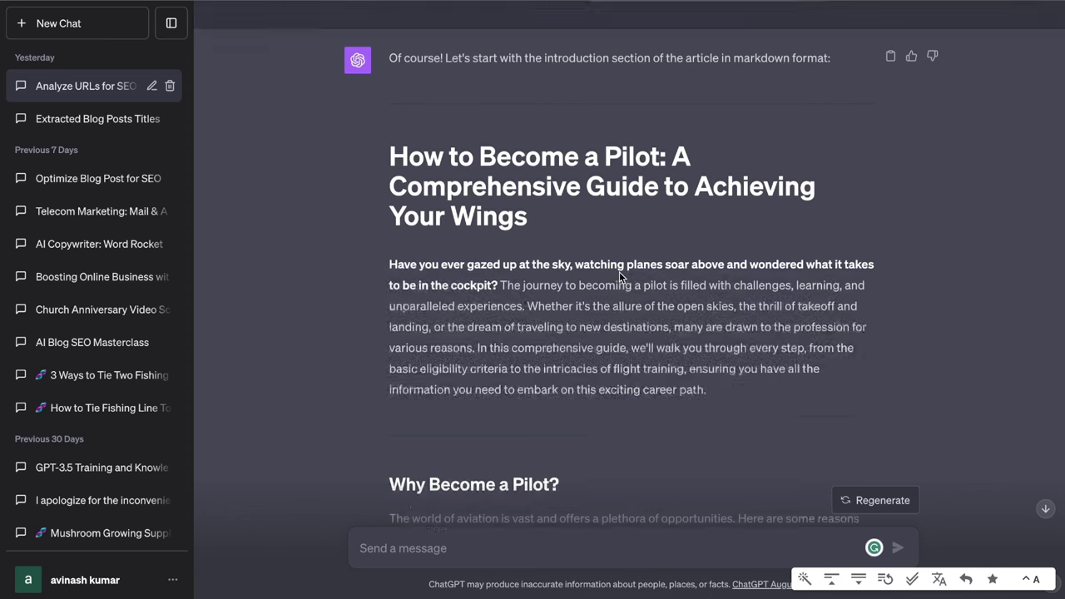
{"action": "scroll", "coordinate": [620, 271], "scroll_direction": "up", "scroll_amount": 3}
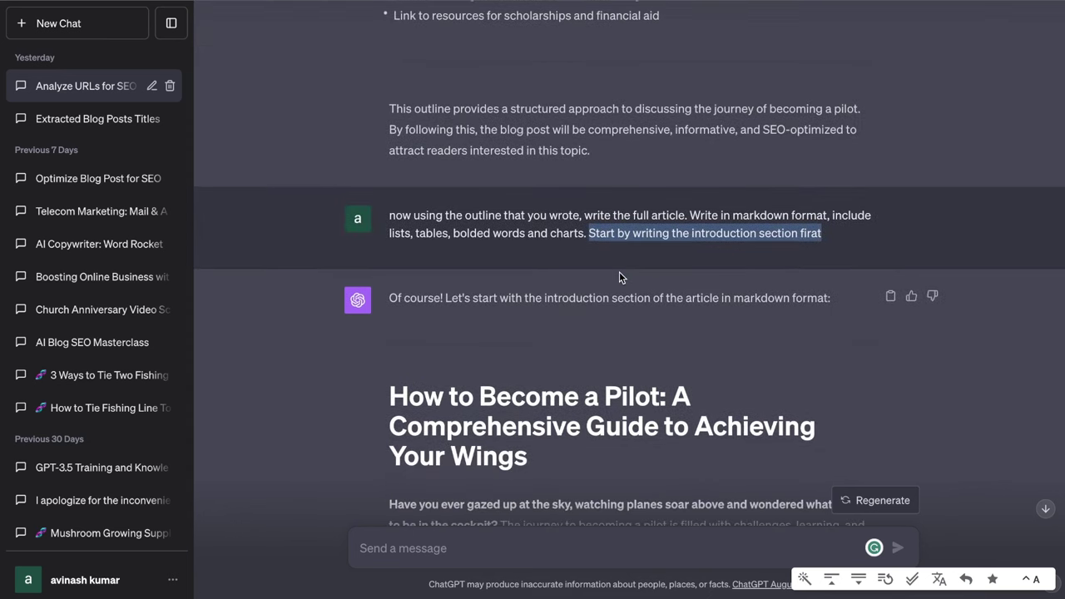
{"action": "scroll", "coordinate": [620, 271], "scroll_direction": "down", "scroll_amount": 2}
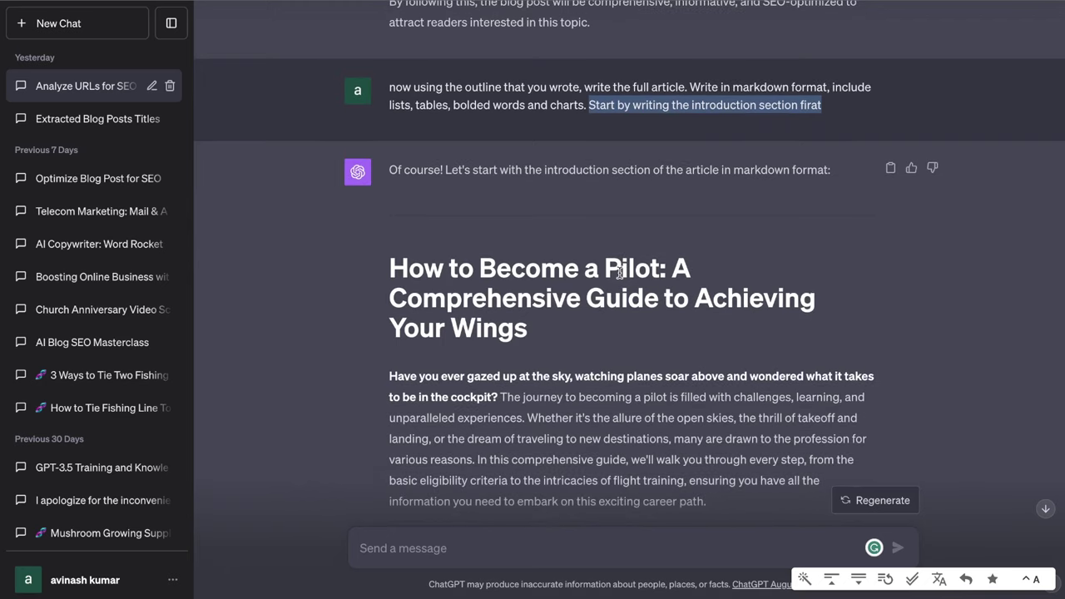
{"action": "scroll", "coordinate": [620, 271], "scroll_direction": "down", "scroll_amount": 1}
{"action": "scroll", "coordinate": [623, 266], "scroll_direction": "up", "scroll_amount": 2}
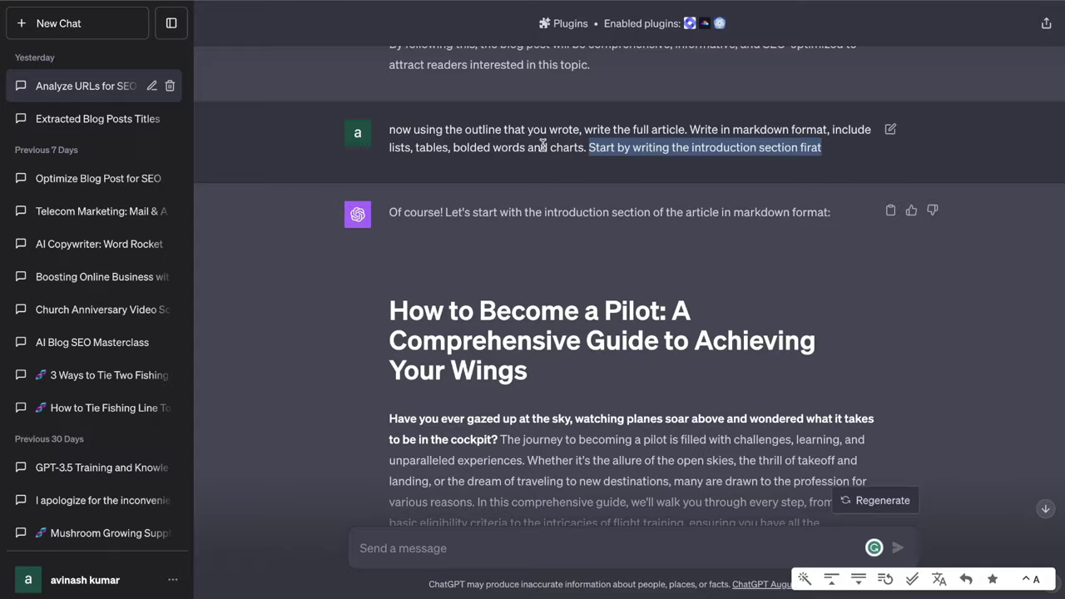
{"action": "scroll", "coordinate": [543, 145], "scroll_direction": "down", "scroll_amount": 2}
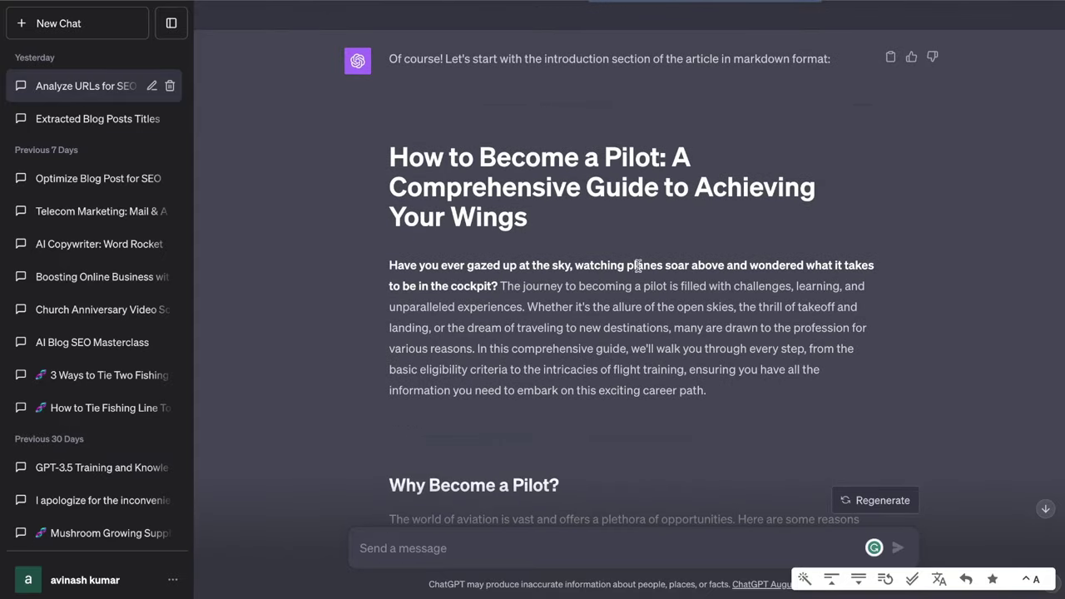
Step: Highlight and examine the generated article's title and introduction paragraph
{"action": "left_click_drag", "start_coordinate": [731, 391], "coordinate": [374, 155]}
{"action": "left_click", "coordinate": [509, 187]}
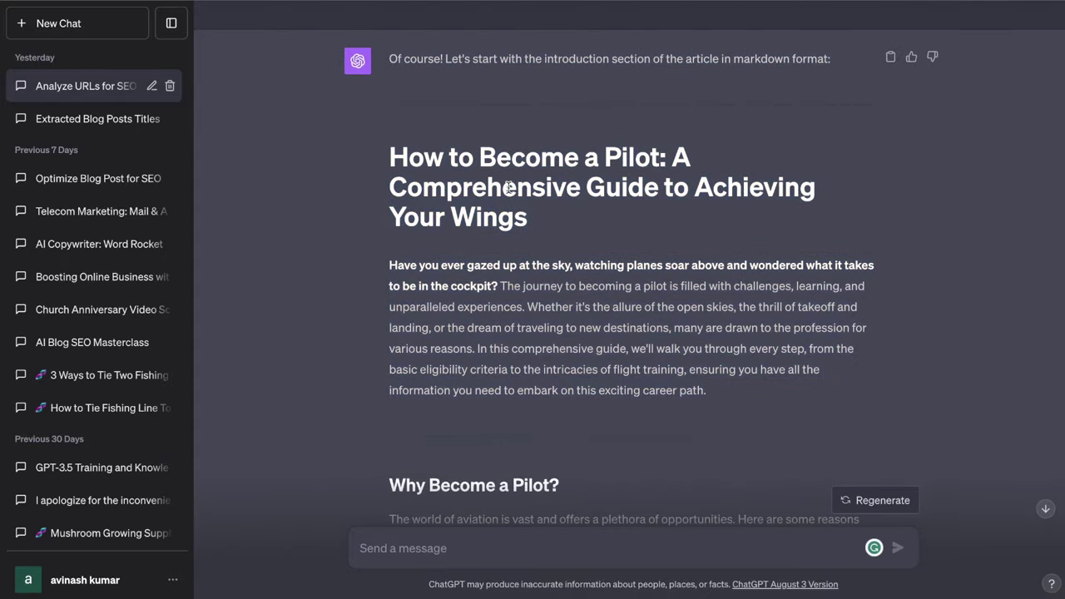
{"action": "scroll", "coordinate": [596, 229], "scroll_direction": "down", "scroll_amount": 1}
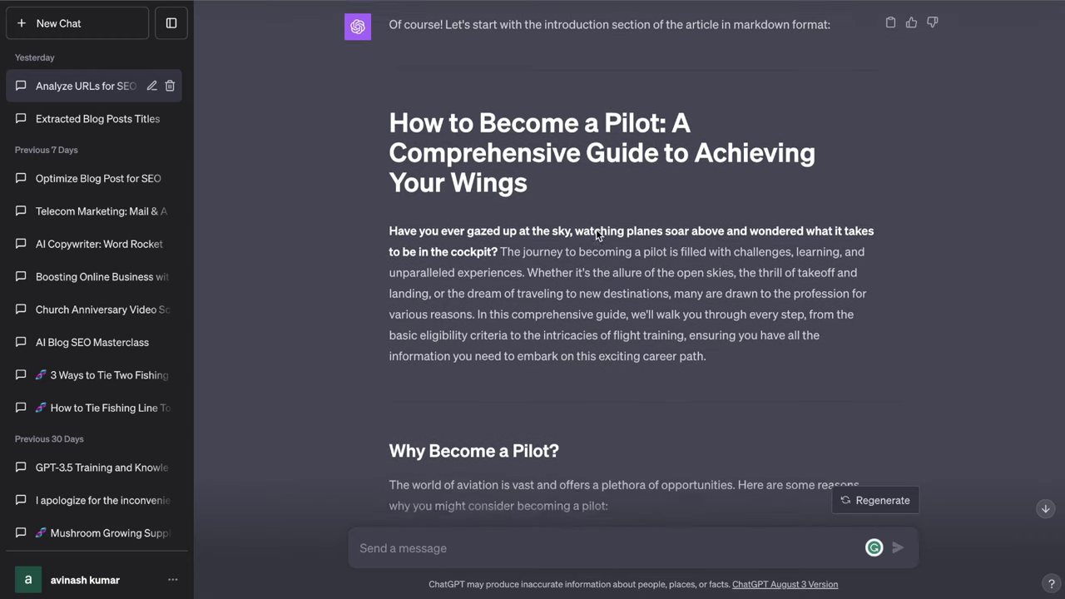
{"action": "left_click_drag", "start_coordinate": [708, 333], "coordinate": [390, 208]}
{"action": "scroll", "coordinate": [480, 269], "scroll_direction": "down", "scroll_amount": 2}
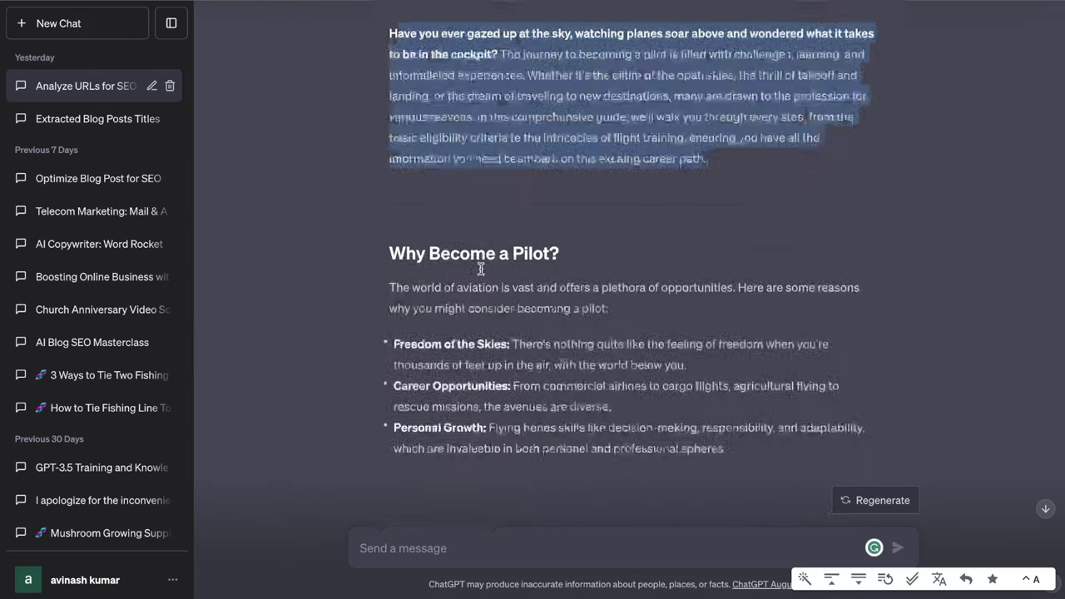
Step: Examine the article's "Why Become a Pilot?" list, "Basic Eligibility Criteria" table and "Choosing the Right Flight School" section
{"action": "scroll", "coordinate": [481, 268], "scroll_direction": "down", "scroll_amount": 3}
{"action": "scroll", "coordinate": [528, 183], "scroll_direction": "down", "scroll_amount": 5}
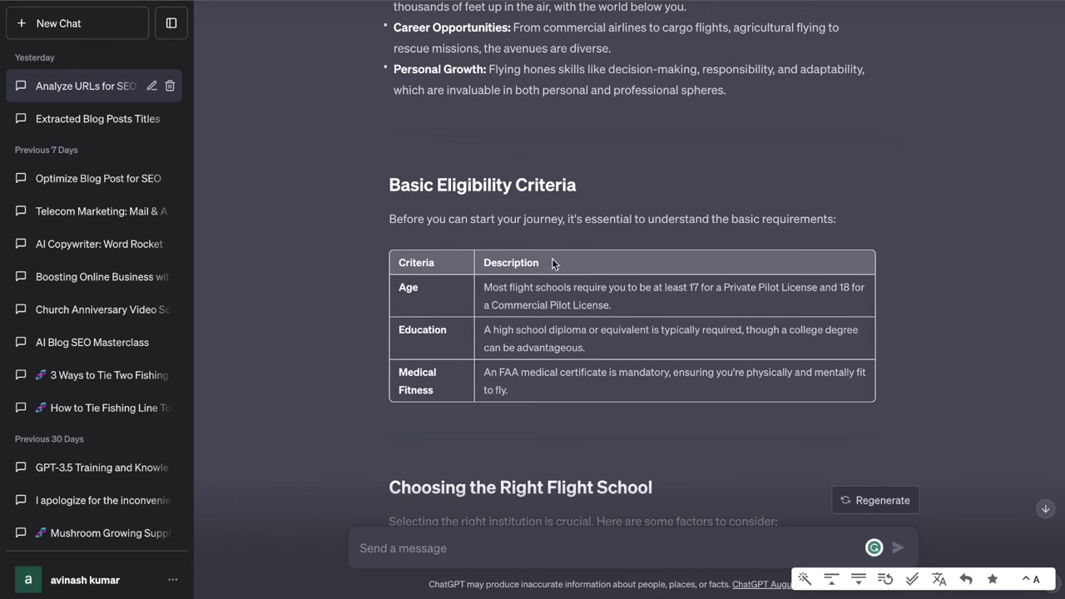
{"action": "scroll", "coordinate": [509, 341], "scroll_direction": "down", "scroll_amount": 1}
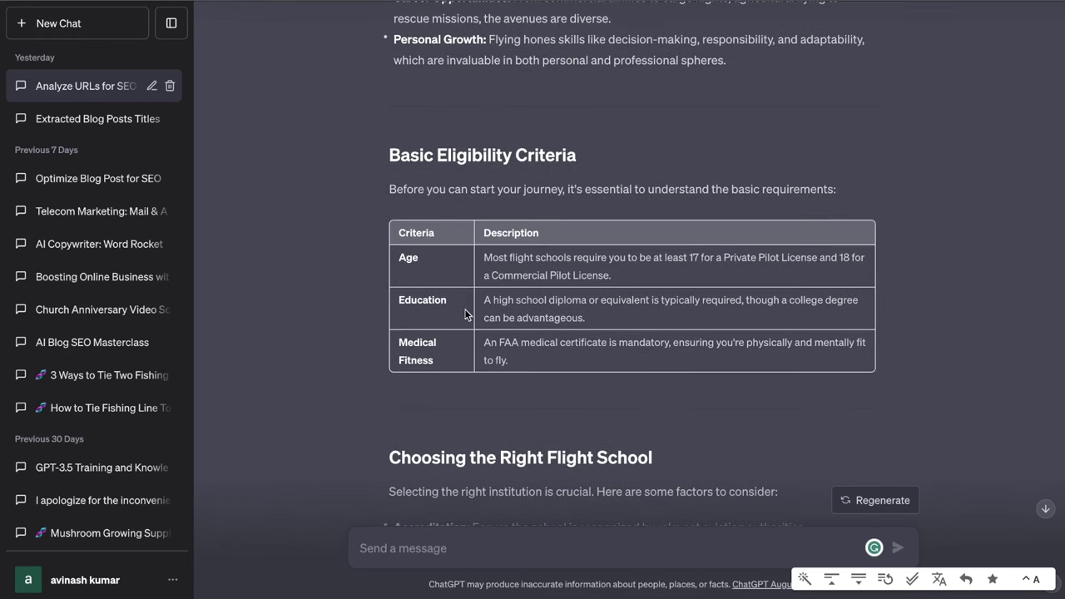
{"action": "scroll", "coordinate": [460, 337], "scroll_direction": "down", "scroll_amount": 1}
{"action": "scroll", "coordinate": [553, 340], "scroll_direction": "down", "scroll_amount": 4}
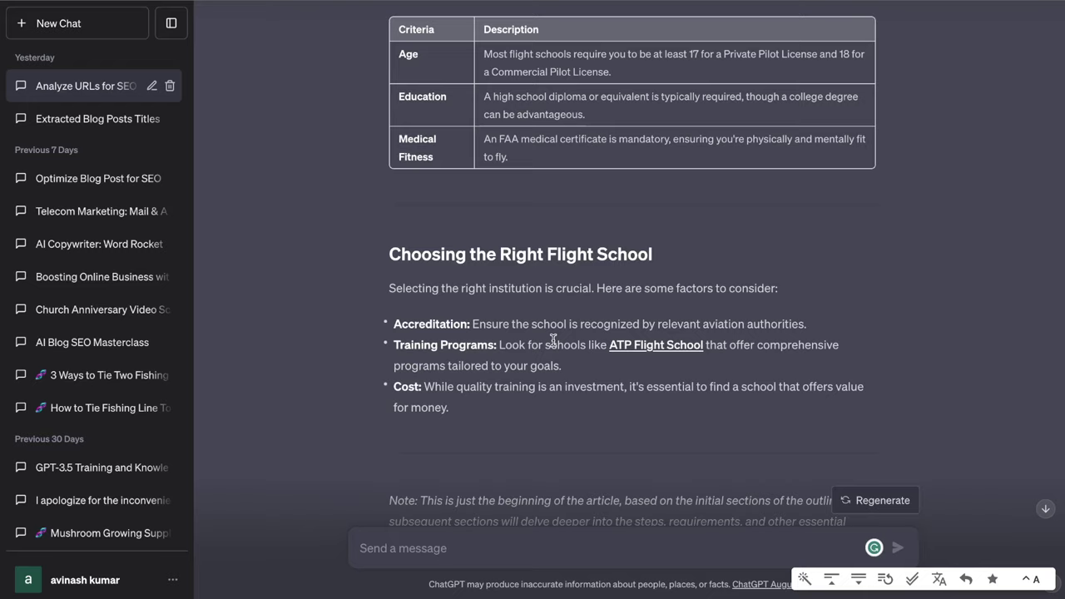
{"action": "scroll", "coordinate": [549, 333], "scroll_direction": "down", "scroll_amount": 10}
{"action": "scroll", "coordinate": [536, 306], "scroll_direction": "up", "scroll_amount": 7}
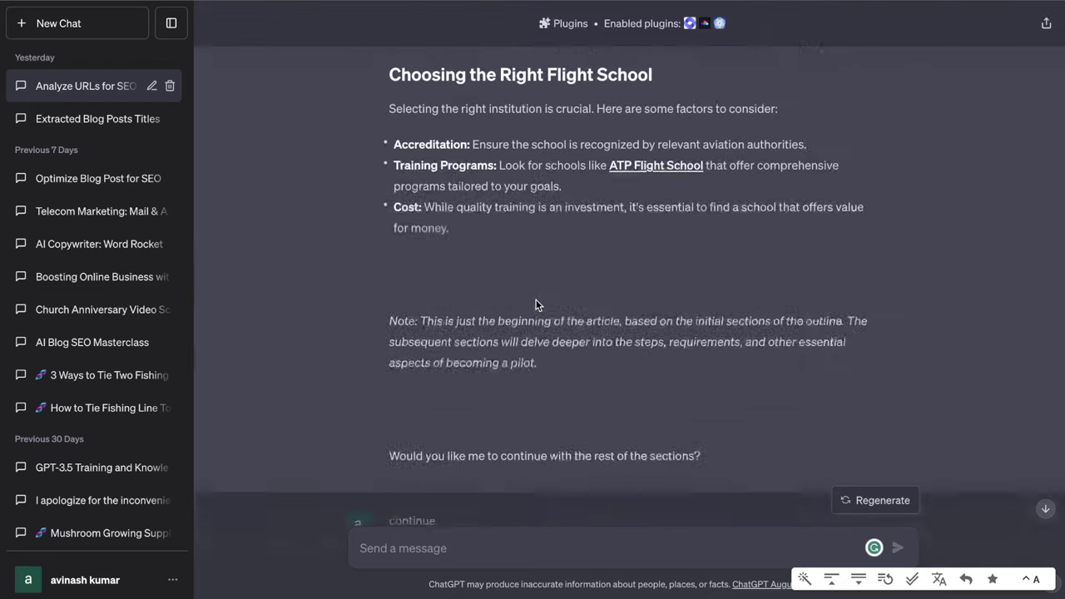
{"action": "scroll", "coordinate": [536, 305], "scroll_direction": "up", "scroll_amount": 2}
{"action": "scroll", "coordinate": [536, 306], "scroll_direction": "up", "scroll_amount": 15}
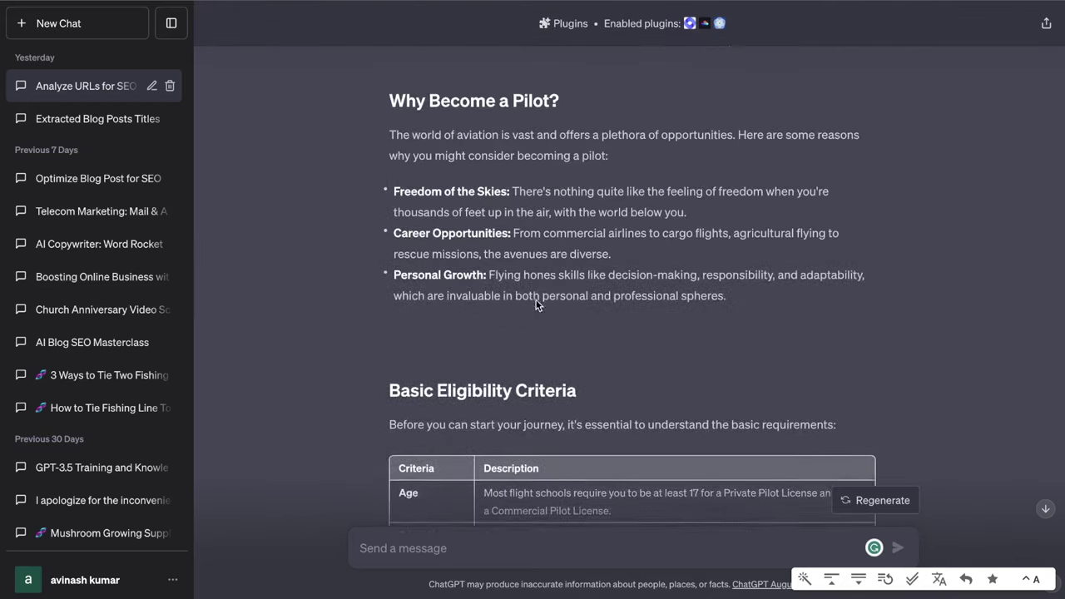
{"action": "scroll", "coordinate": [536, 305], "scroll_direction": "down", "scroll_amount": 15}
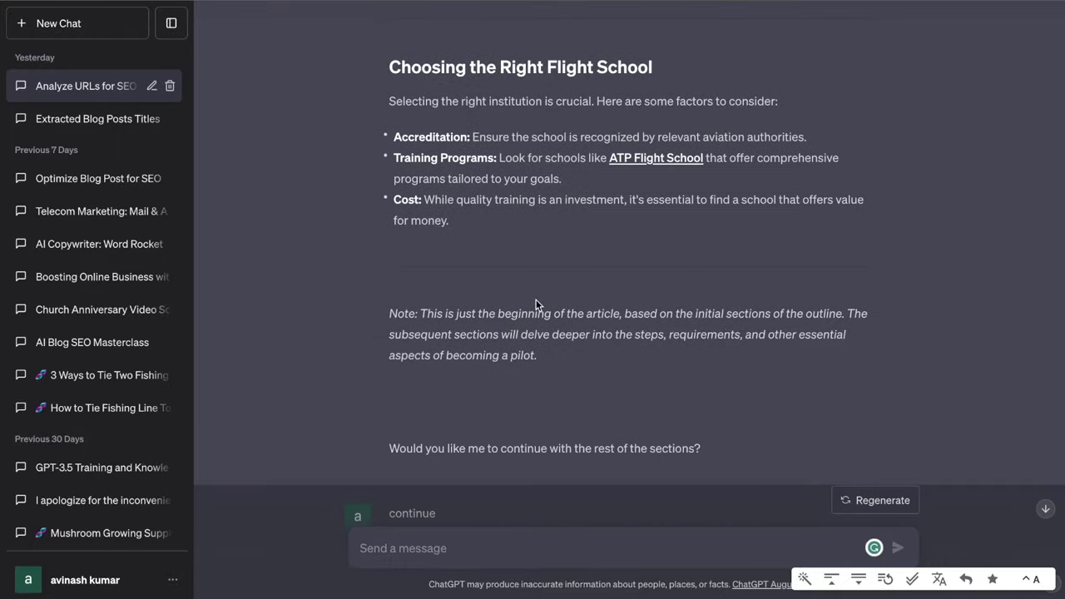
Step: Examine the continued article from "Essential Training and Certifications" through the Conclusion and FAQs, highlighting the first section's heading
{"action": "scroll", "coordinate": [495, 309], "scroll_direction": "down", "scroll_amount": 6}
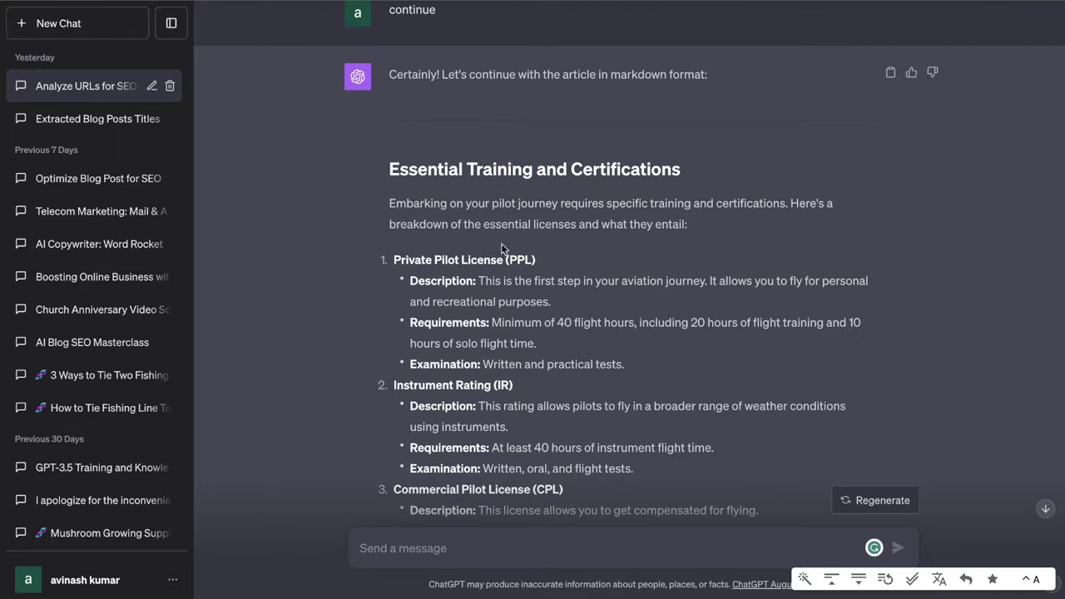
{"action": "left_click_drag", "start_coordinate": [384, 170], "coordinate": [672, 175]}
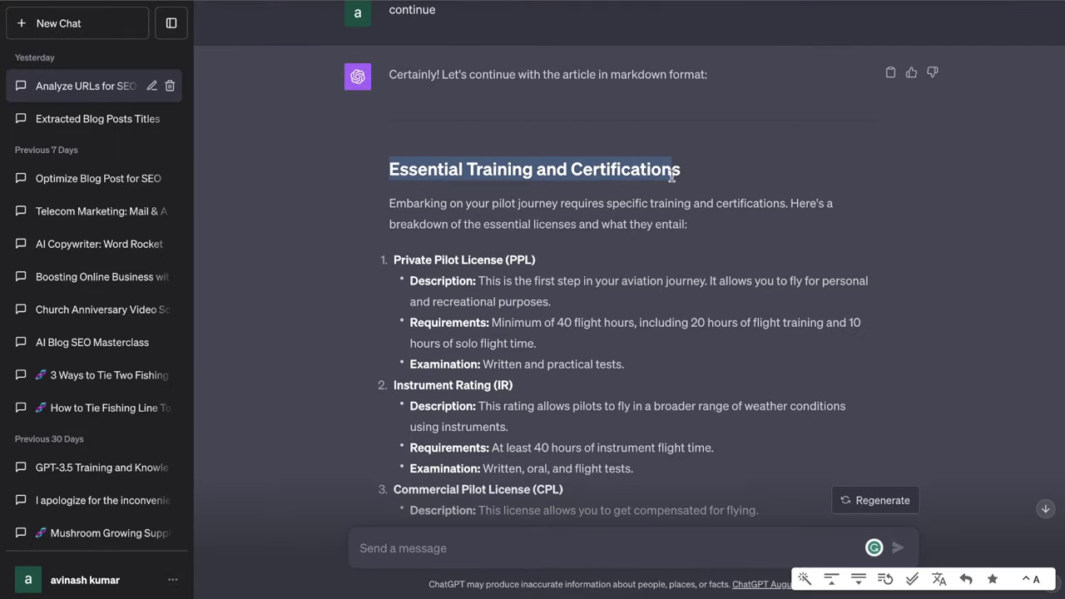
{"action": "scroll", "coordinate": [665, 264], "scroll_direction": "down", "scroll_amount": 12}
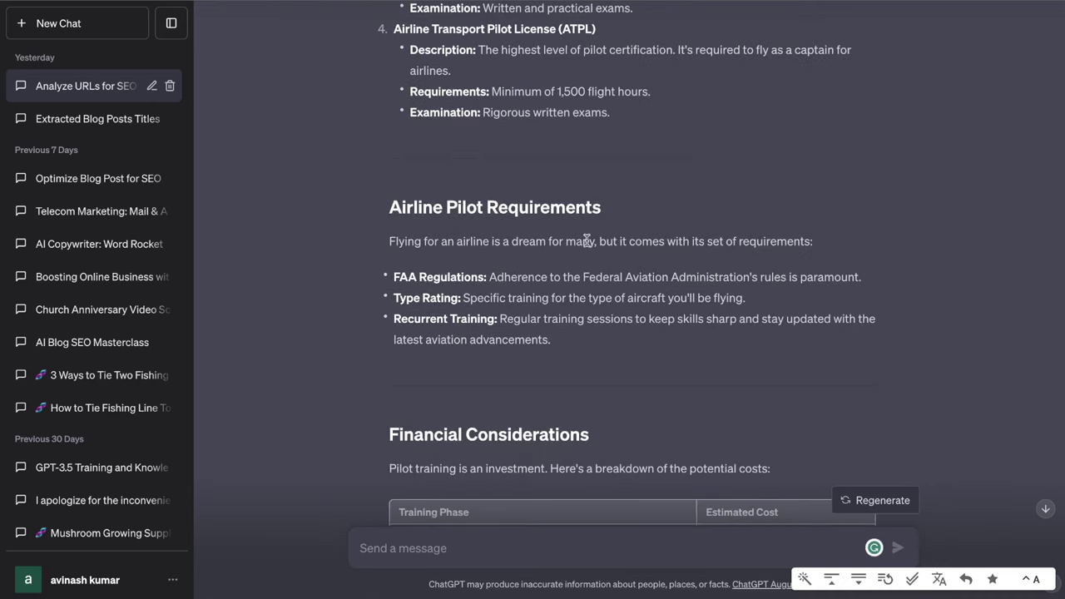
{"action": "scroll", "coordinate": [587, 241], "scroll_direction": "down", "scroll_amount": 11}
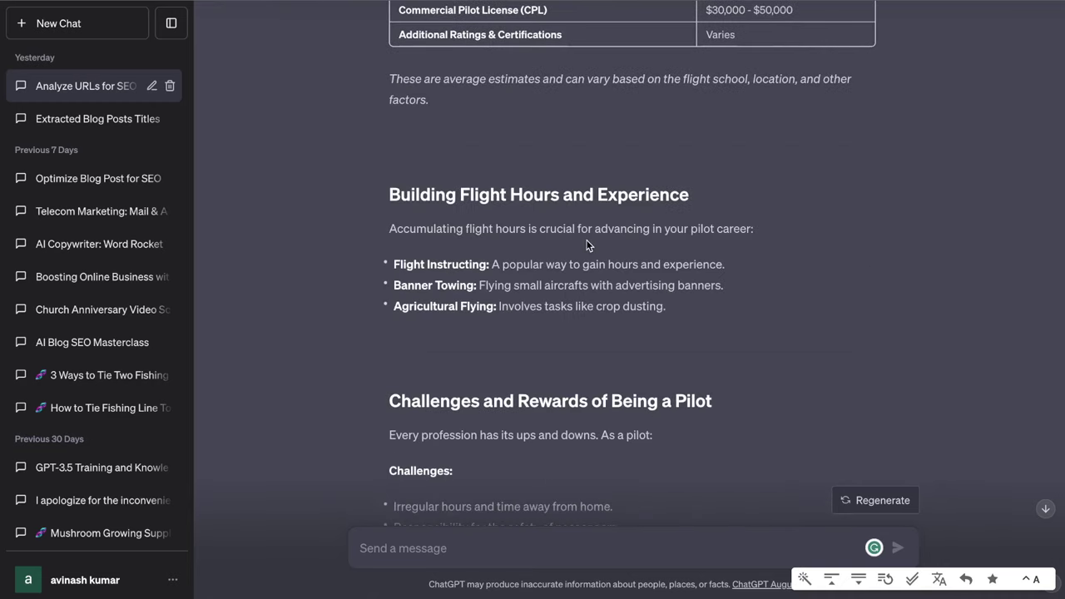
{"action": "scroll", "coordinate": [587, 244], "scroll_direction": "down", "scroll_amount": 11}
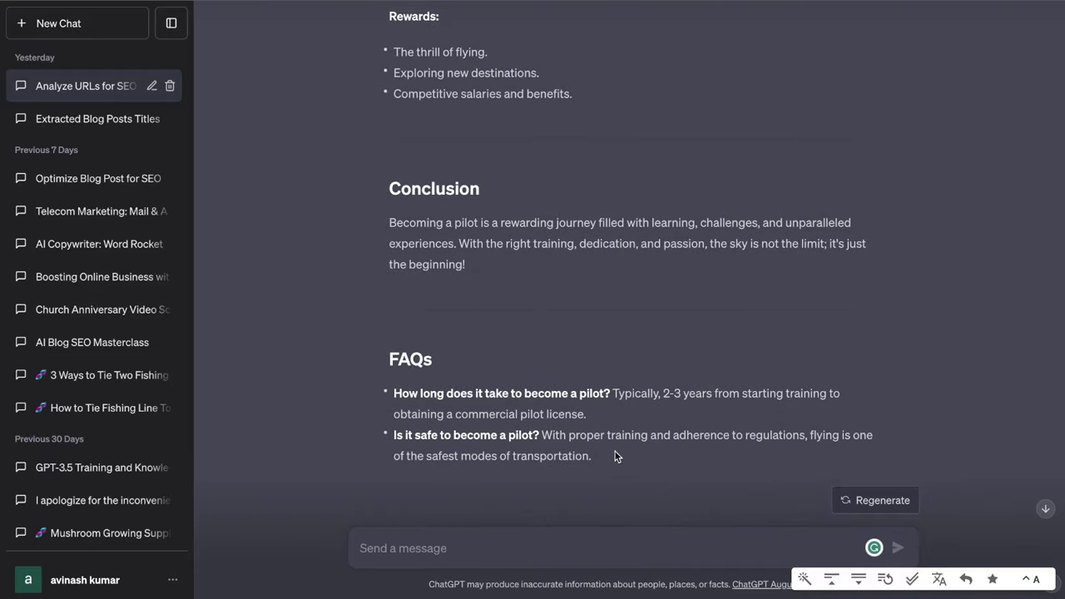
Step: Select the article from the FAQs back to its title and count its words with Word Counter Plus
{"action": "left_click_drag", "start_coordinate": [619, 456], "coordinate": [470, 223]}
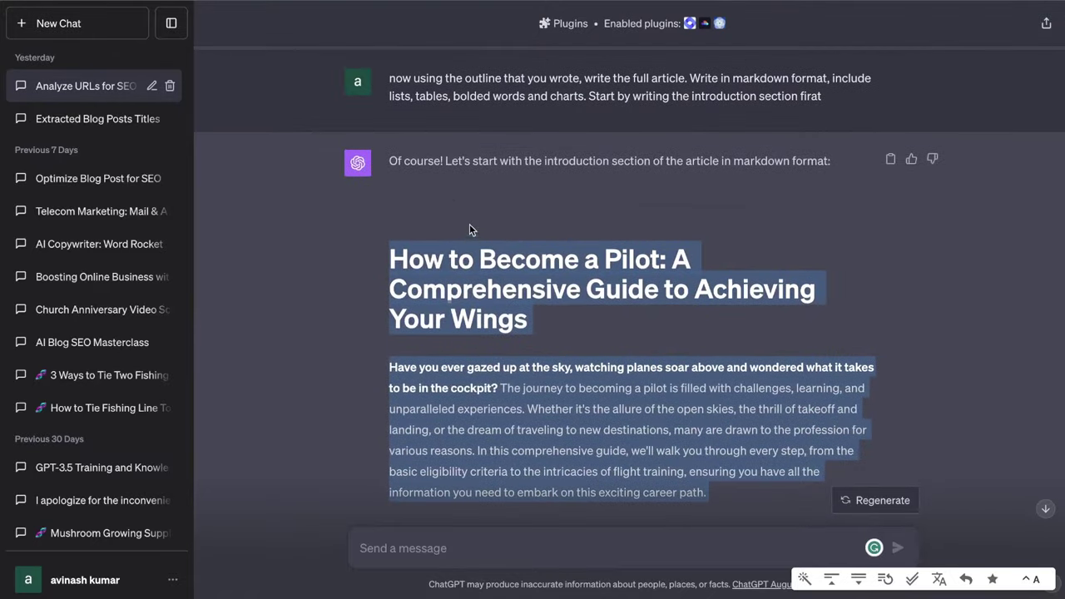
{"action": "right_click", "coordinate": [447, 280]}
{"action": "left_click", "coordinate": [529, 438]}
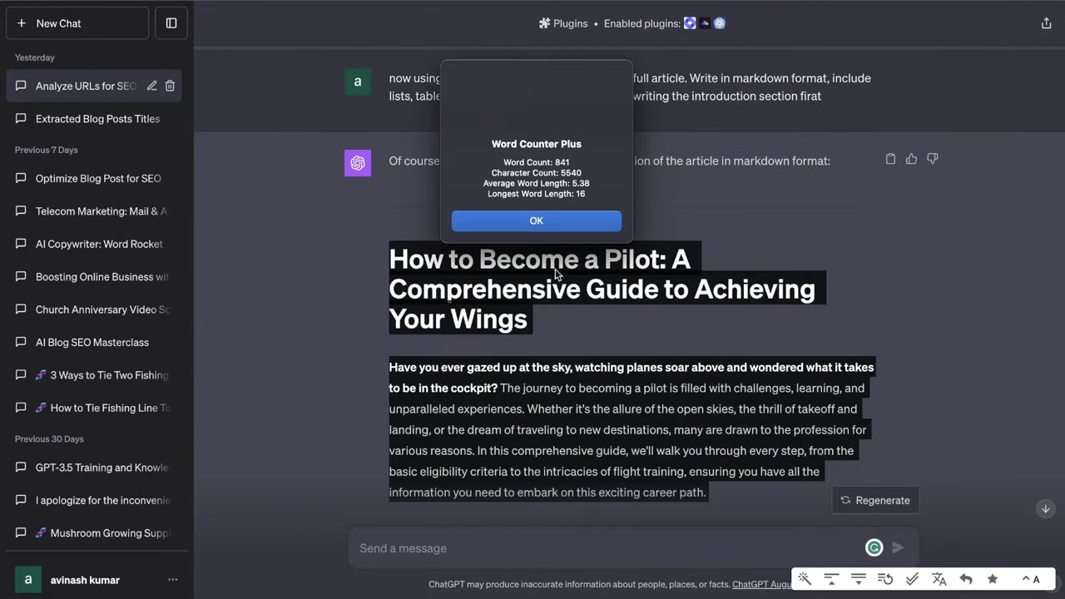
{"action": "left_click", "coordinate": [546, 221]}
Step: Clear the text selection and find the follow-up prompt asking to expand the blog post to at least 1500 words
{"action": "scroll", "coordinate": [554, 258], "scroll_direction": "down", "scroll_amount": 15}
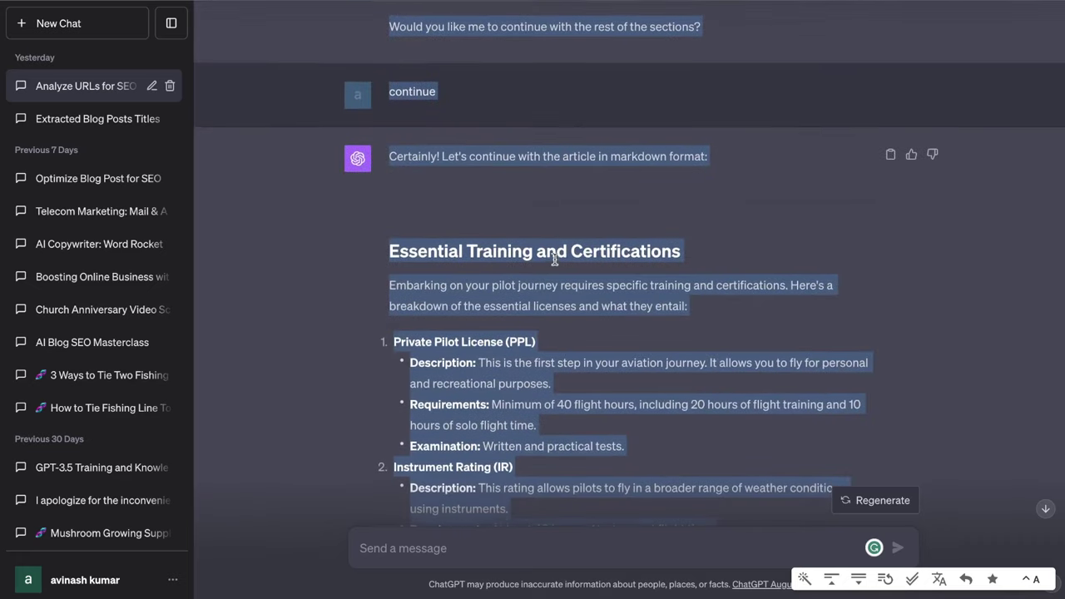
{"action": "left_click", "coordinate": [572, 170]}
{"action": "scroll", "coordinate": [532, 233], "scroll_direction": "down", "scroll_amount": 10}
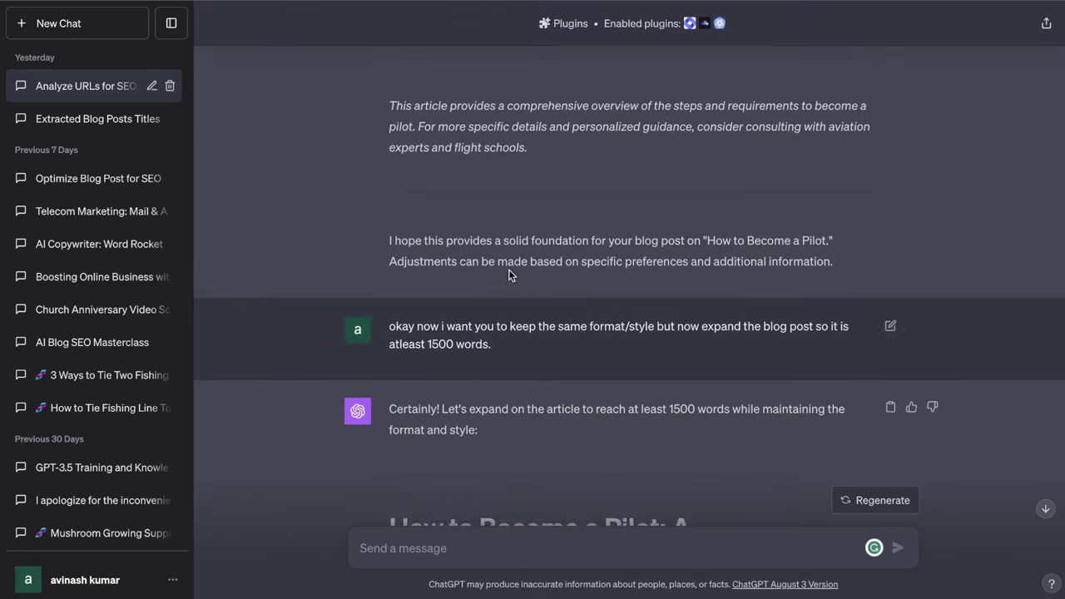
Step: Examine the 1500-word expansion prompt and the expanded article from its title down to the "Choosing the Right Flight School" section
{"action": "scroll", "coordinate": [510, 275], "scroll_direction": "down", "scroll_amount": 1}
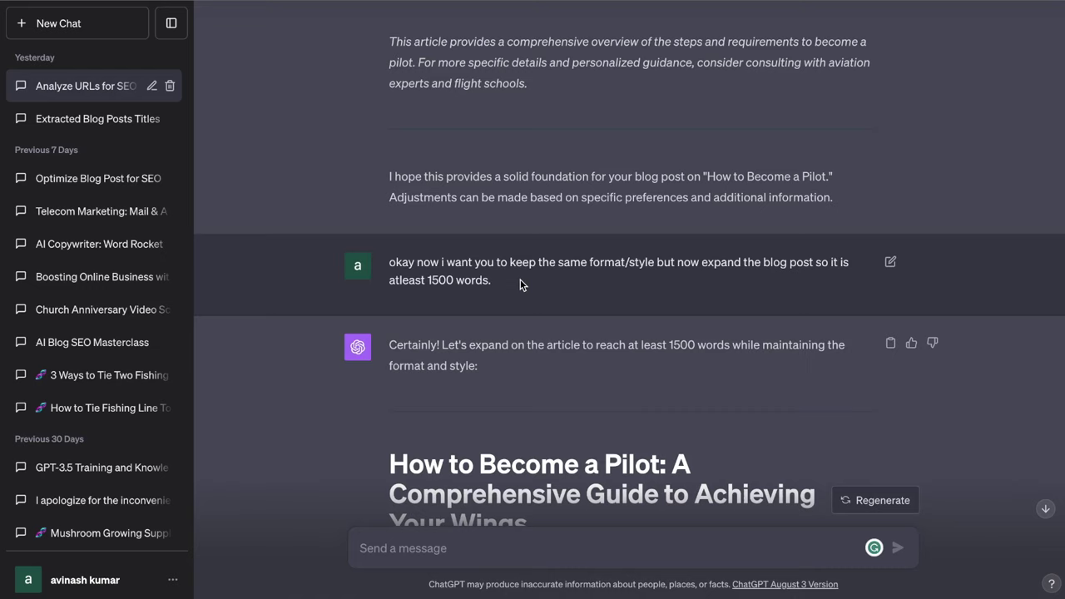
{"action": "scroll", "coordinate": [519, 285], "scroll_direction": "up", "scroll_amount": 1}
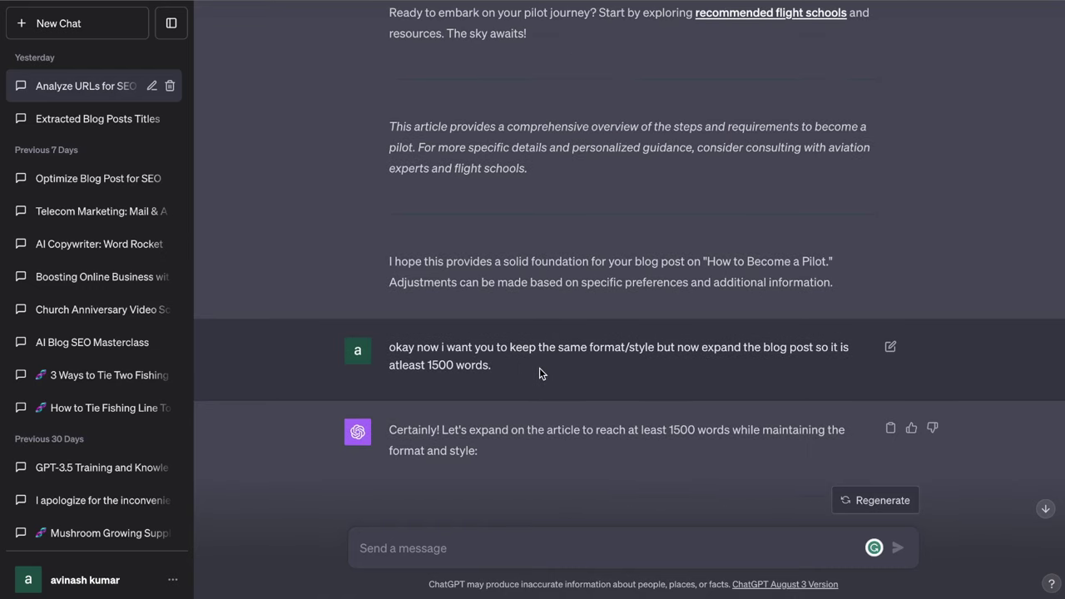
{"action": "scroll", "coordinate": [539, 368], "scroll_direction": "down", "scroll_amount": 2}
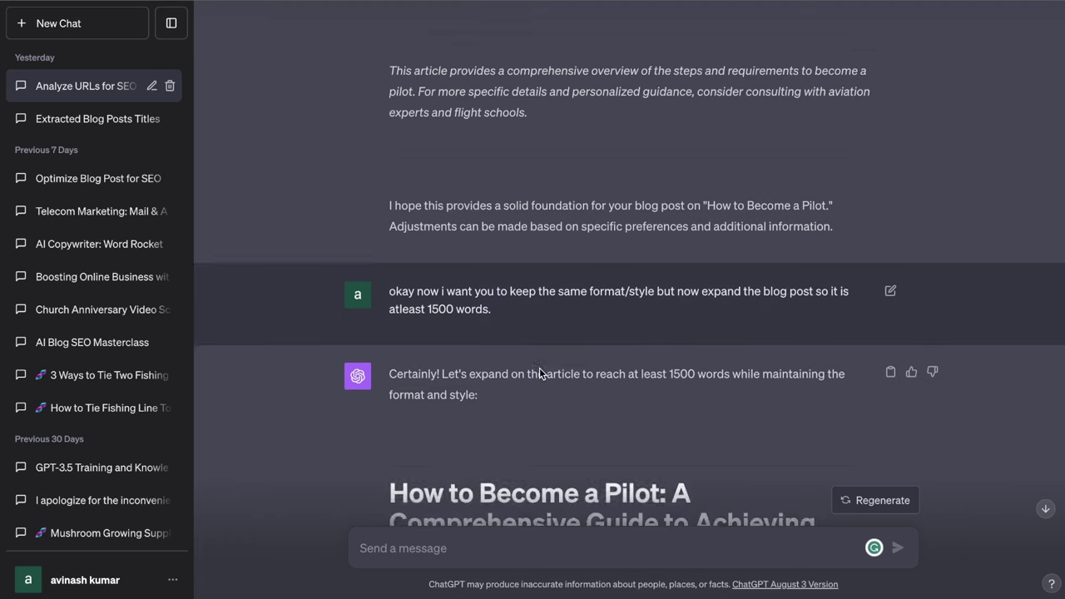
{"action": "scroll", "coordinate": [514, 286], "scroll_direction": "down", "scroll_amount": 2}
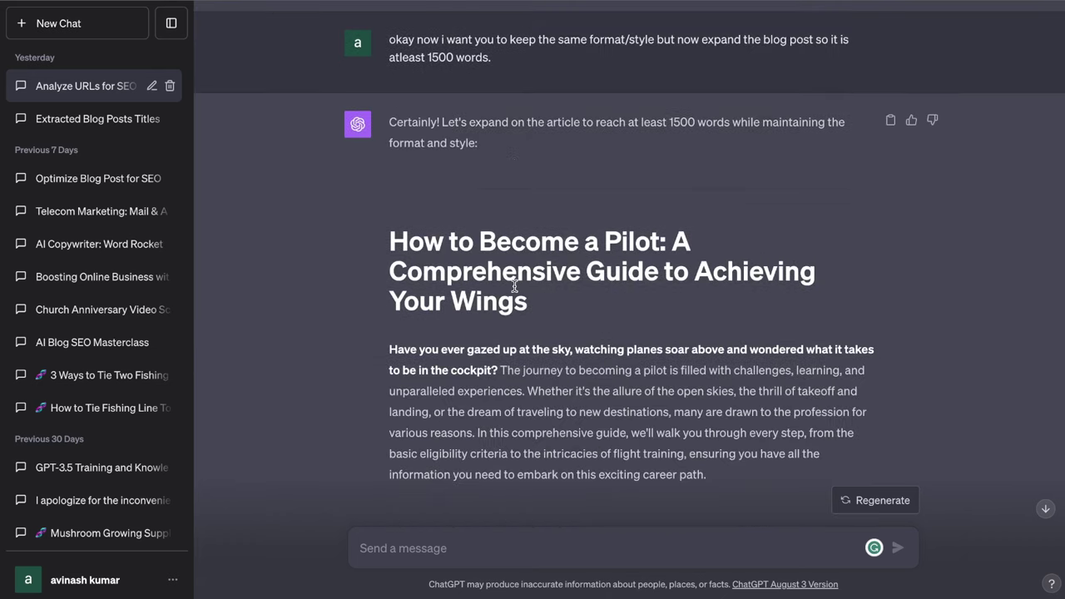
{"action": "scroll", "coordinate": [514, 286], "scroll_direction": "down", "scroll_amount": 2}
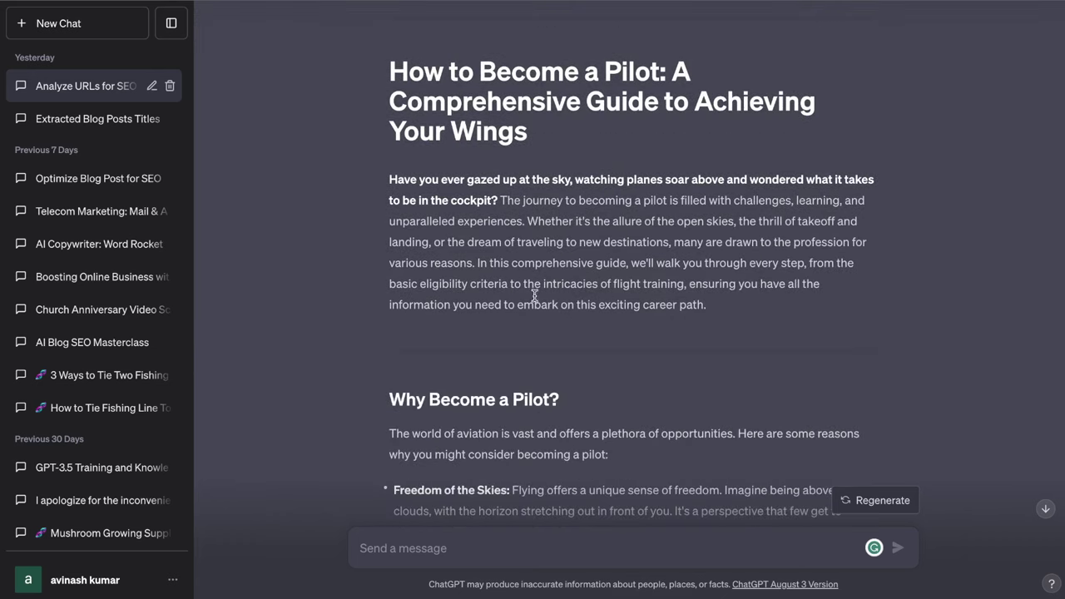
{"action": "scroll", "coordinate": [538, 295], "scroll_direction": "down", "scroll_amount": 5}
{"action": "scroll", "coordinate": [534, 294], "scroll_direction": "down", "scroll_amount": 8}
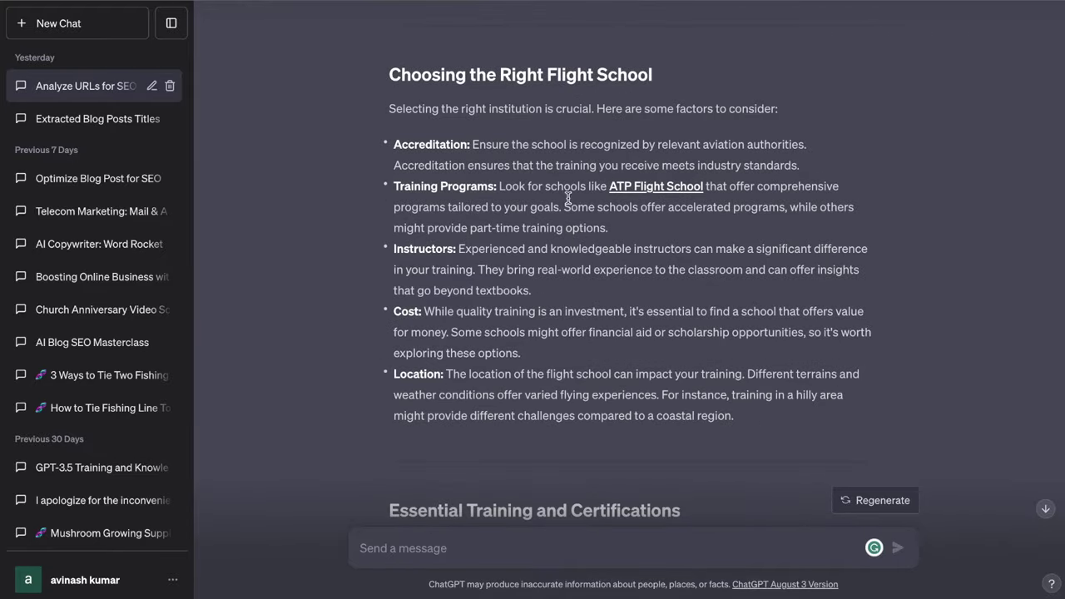
Step: Examine the rest of the expanded article, from the flight school factors through certifications, costs and challenges to the FAQs and Call to Action
{"action": "scroll", "coordinate": [537, 211], "scroll_direction": "down", "scroll_amount": 1}
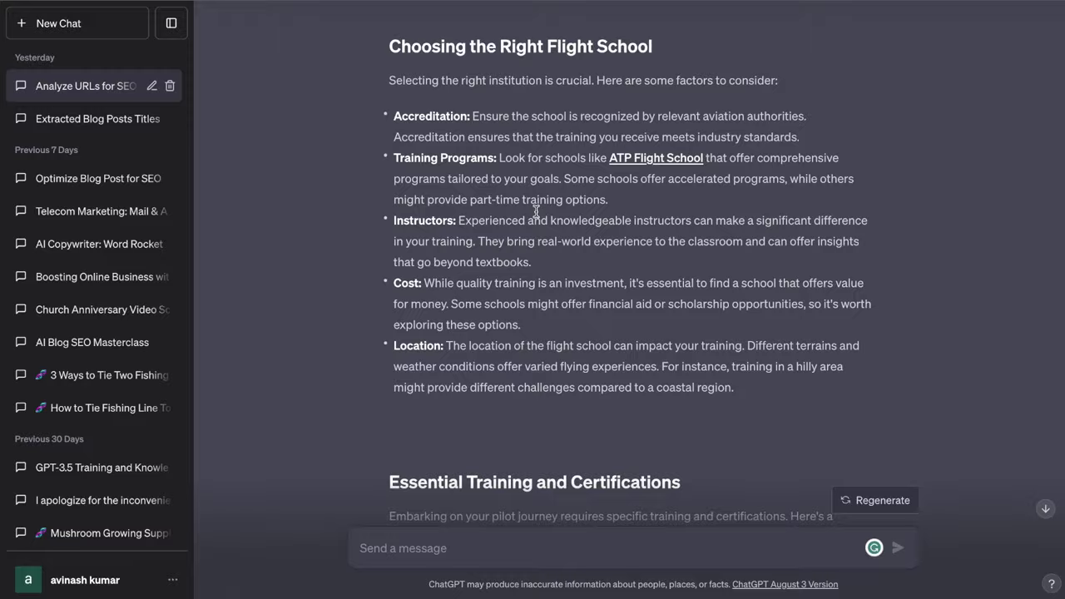
{"action": "scroll", "coordinate": [536, 211], "scroll_direction": "down", "scroll_amount": 5}
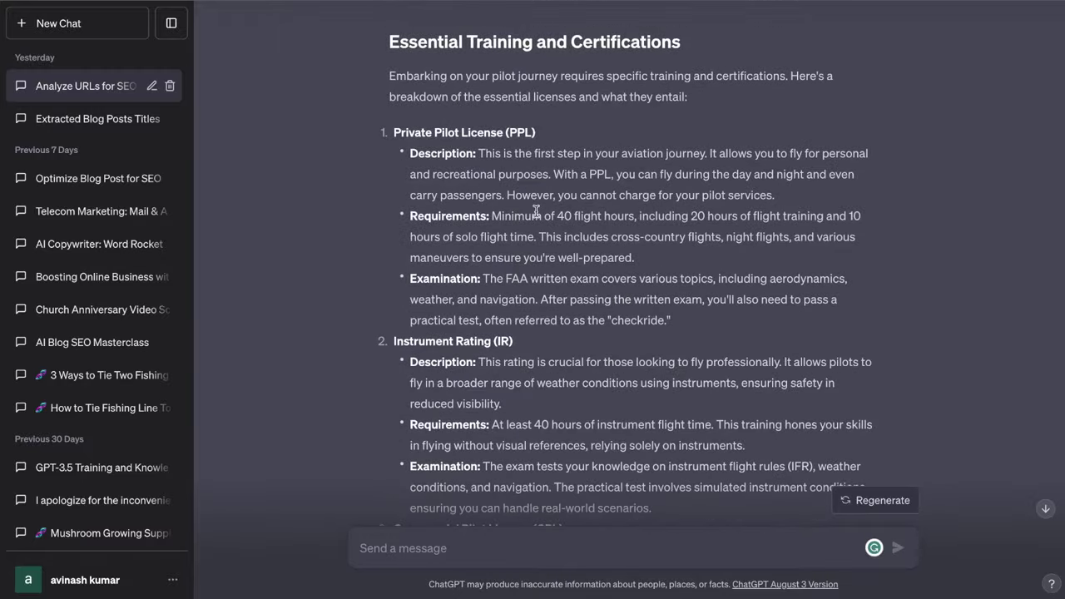
{"action": "scroll", "coordinate": [536, 212], "scroll_direction": "down", "scroll_amount": 10}
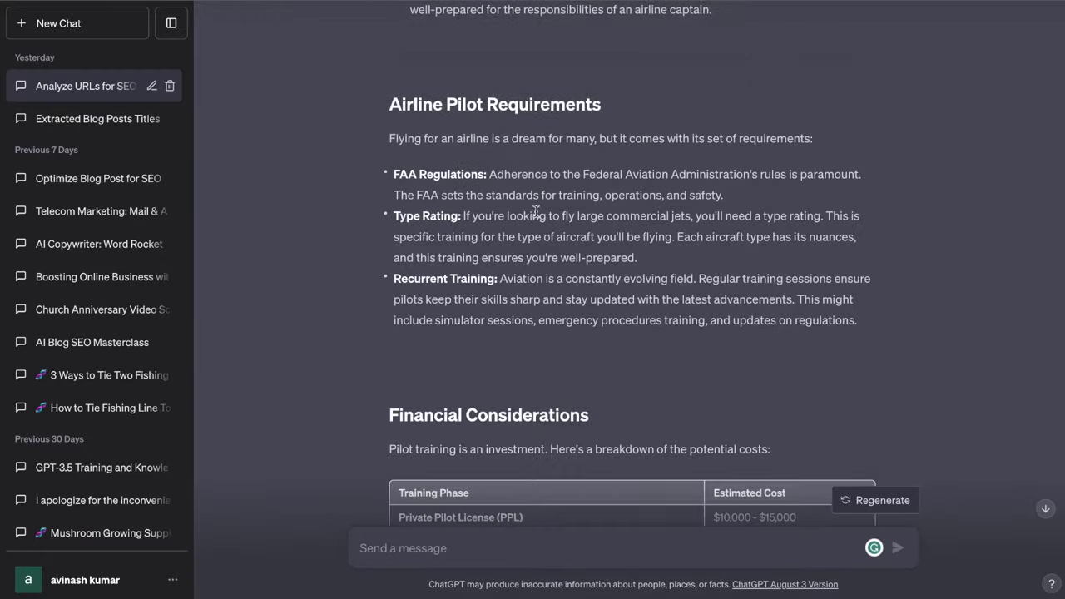
{"action": "scroll", "coordinate": [536, 212], "scroll_direction": "down", "scroll_amount": 10}
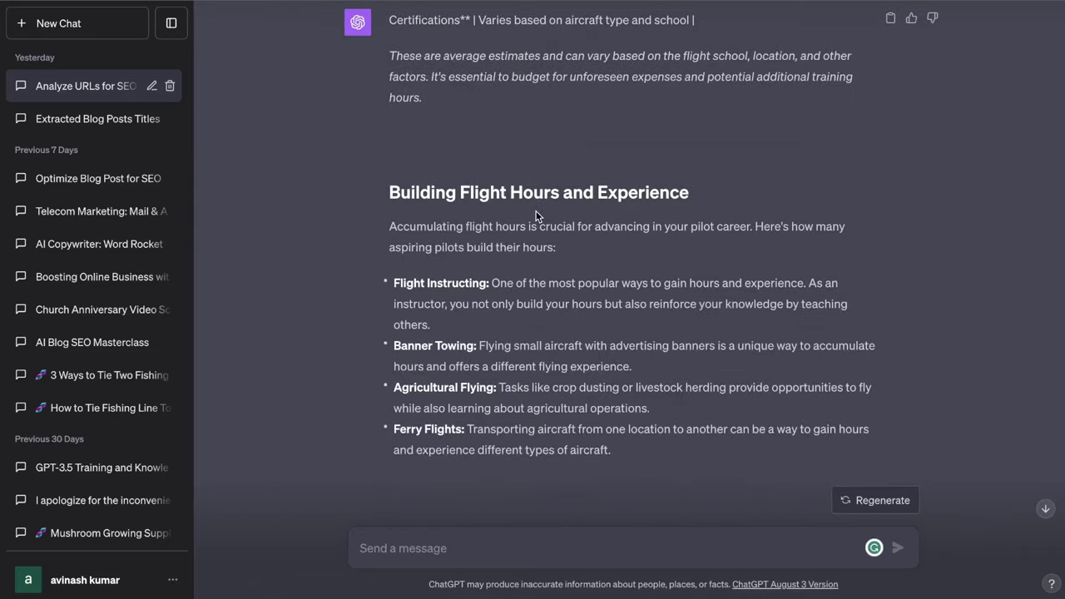
{"action": "scroll", "coordinate": [536, 214], "scroll_direction": "down", "scroll_amount": 5}
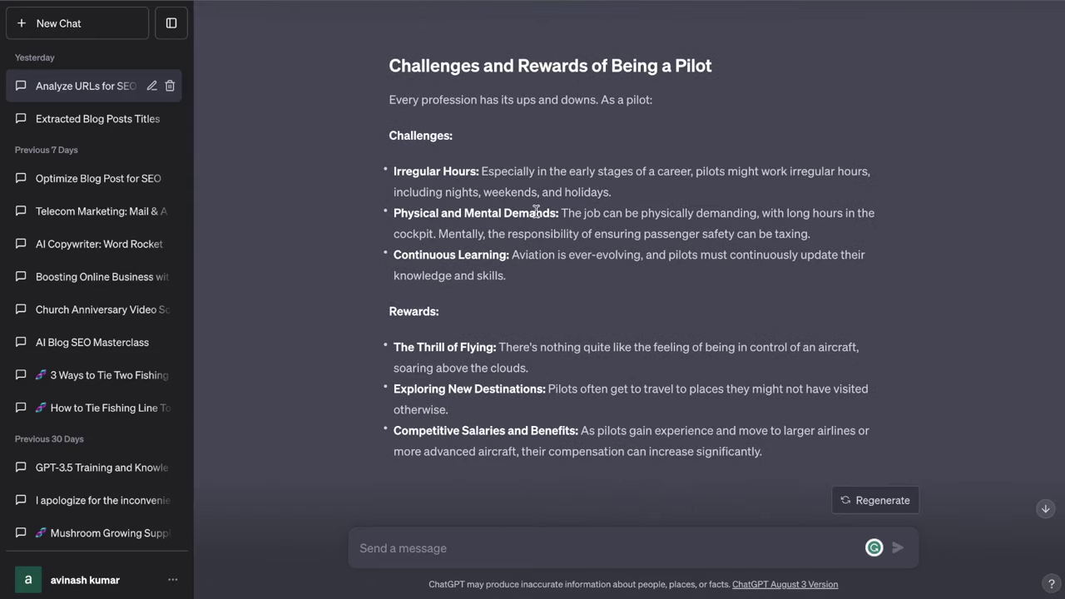
{"action": "scroll", "coordinate": [536, 211], "scroll_direction": "down", "scroll_amount": 6}
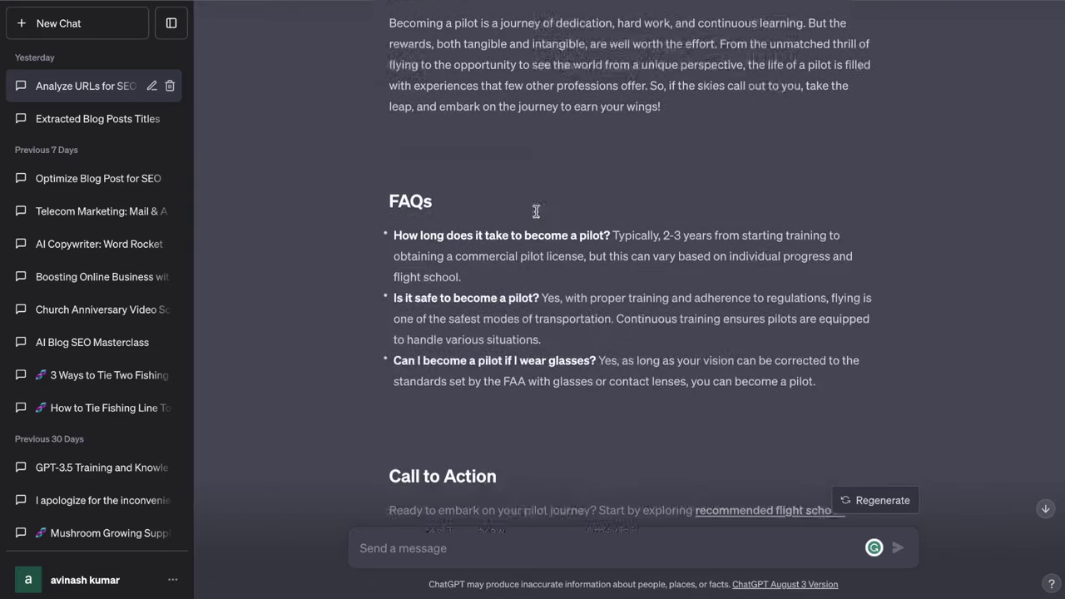
{"action": "scroll", "coordinate": [536, 212], "scroll_direction": "down", "scroll_amount": 4}
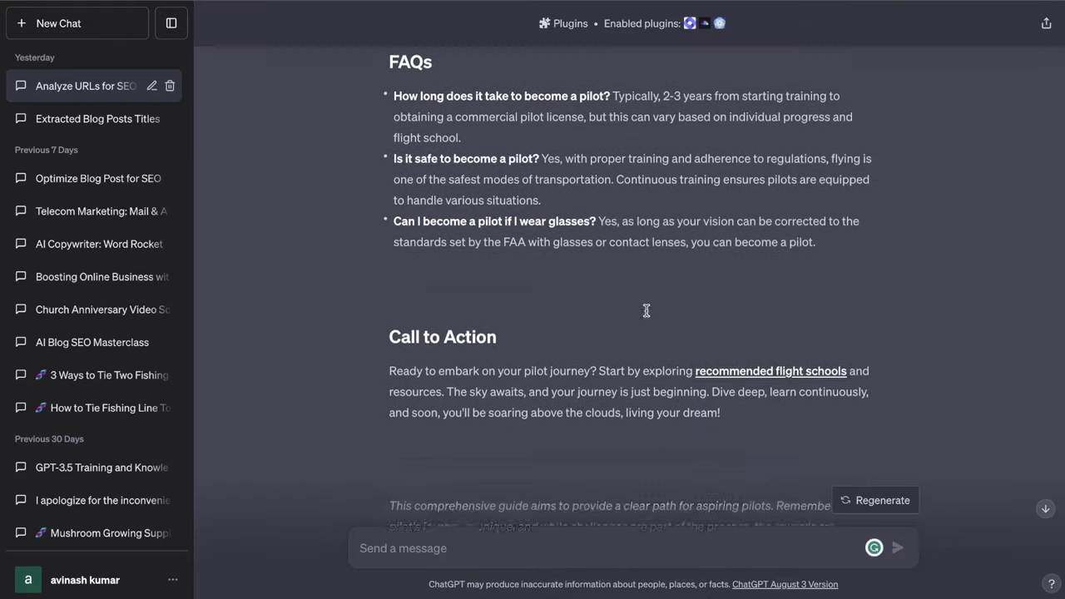
Step: Select the expanded article's text from its end back to the title, and clear the selection
{"action": "scroll", "coordinate": [646, 309], "scroll_direction": "up", "scroll_amount": 1}
{"action": "left_click_drag", "start_coordinate": [820, 282], "coordinate": [658, 100]}
{"action": "left_click", "coordinate": [541, 185]}
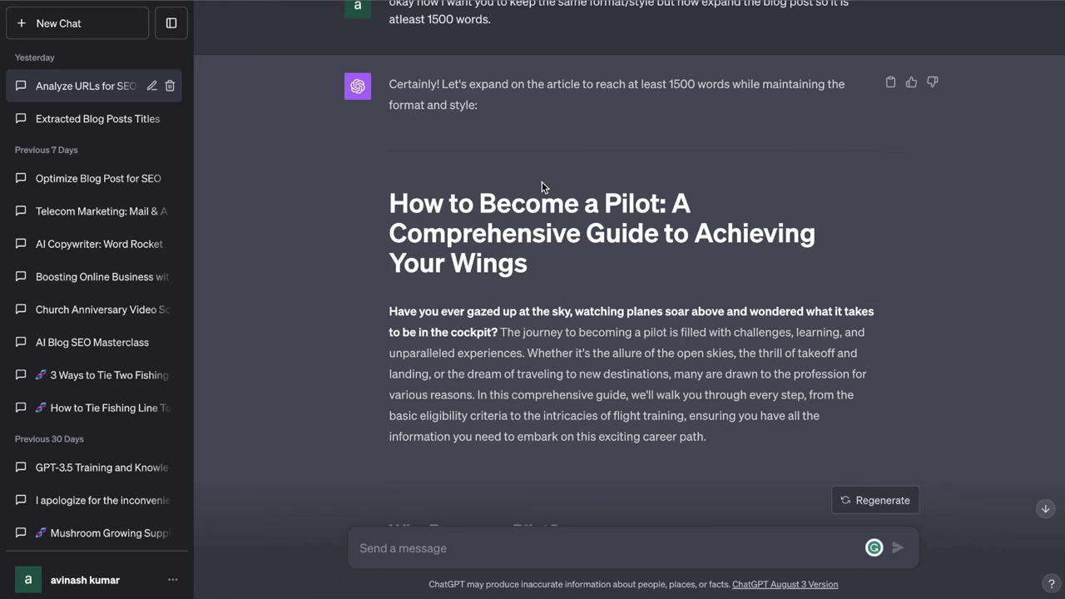
Step: Review the expanded article's introduction, "Why Become a Pilot?" list, "Basic Eligibility Criteria" table and flight school section
{"action": "scroll", "coordinate": [541, 181], "scroll_direction": "down", "scroll_amount": 1}
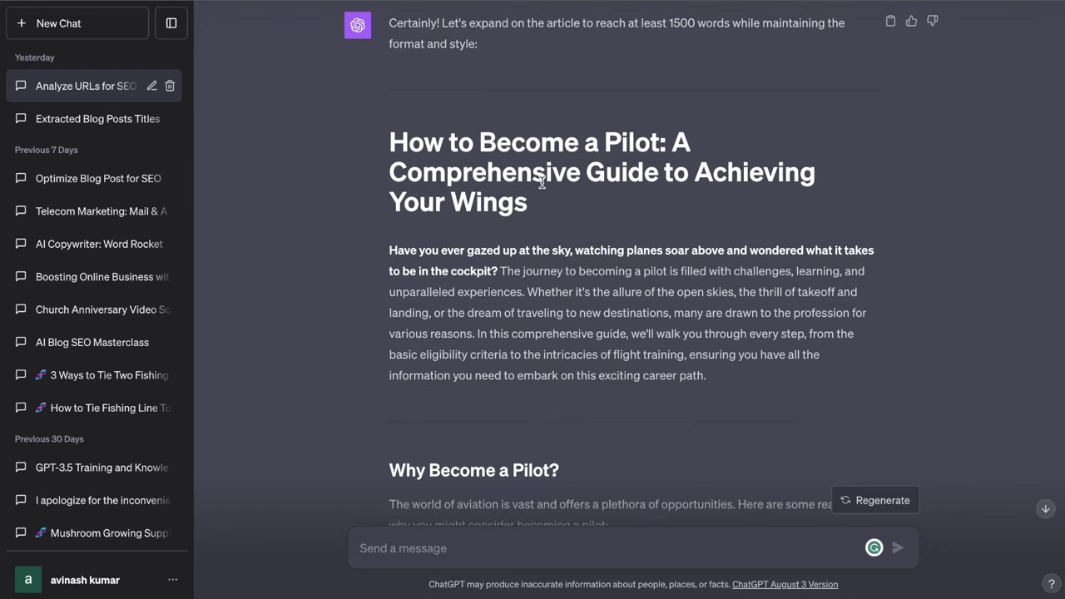
{"action": "scroll", "coordinate": [542, 183], "scroll_direction": "down", "scroll_amount": 1}
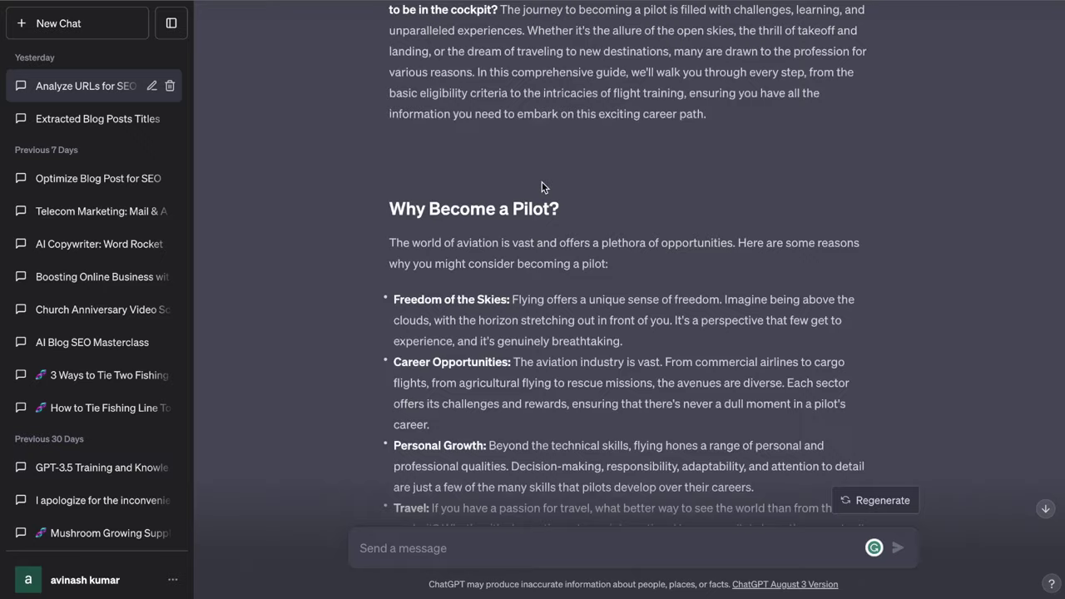
{"action": "scroll", "coordinate": [541, 184], "scroll_direction": "down", "scroll_amount": 10}
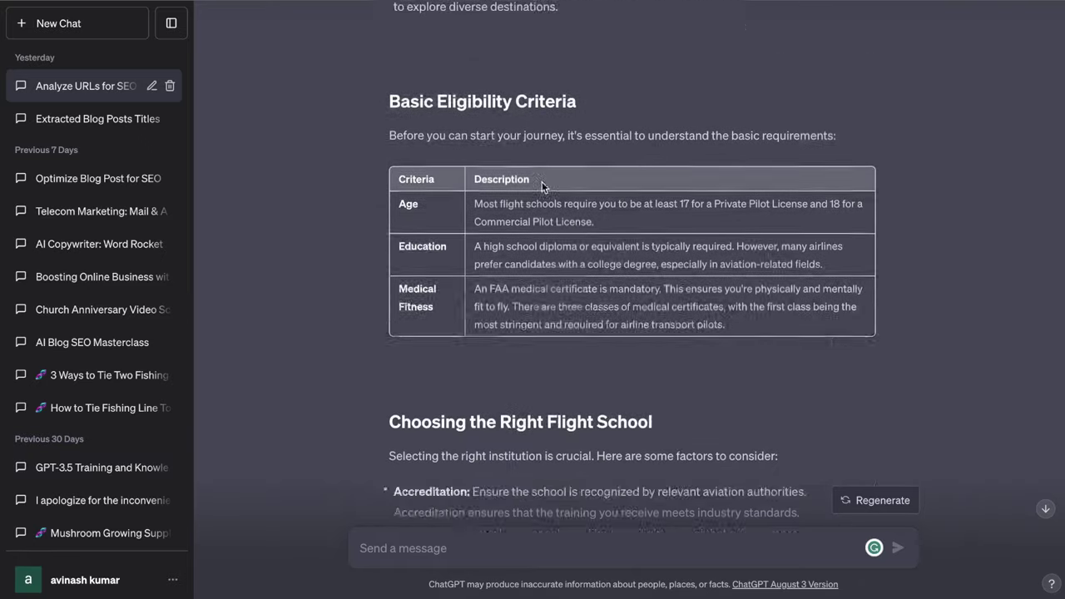
{"action": "scroll", "coordinate": [542, 182], "scroll_direction": "down", "scroll_amount": 2}
{"action": "scroll", "coordinate": [542, 183], "scroll_direction": "down", "scroll_amount": 6}
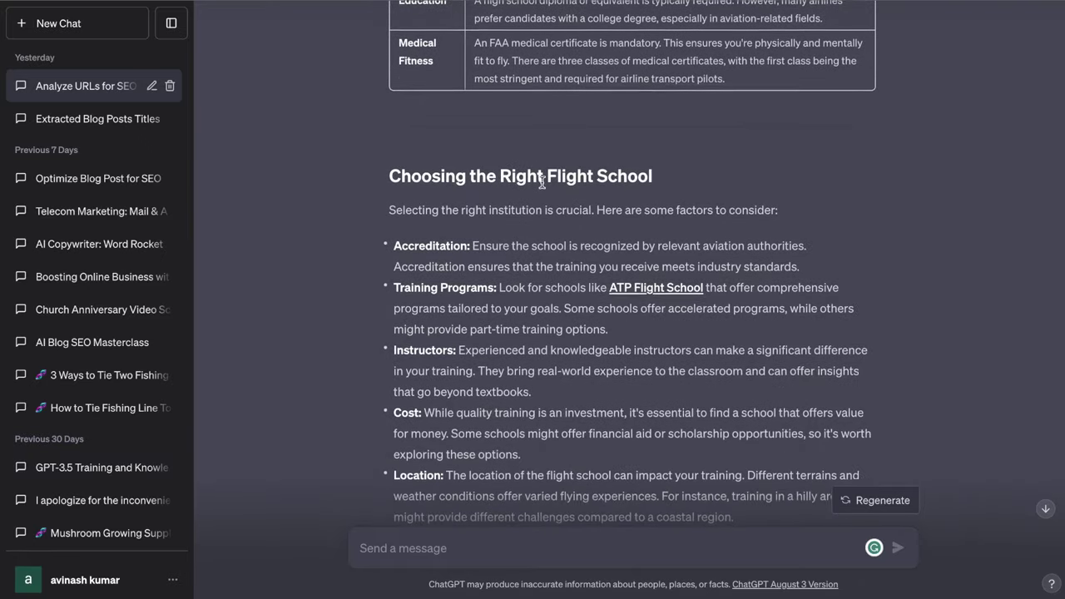
Step: Return to the earlier, shorter article and examine its training, certification and airline requirement sections for comparison with the expanded version
{"action": "scroll", "coordinate": [541, 181], "scroll_direction": "down", "scroll_amount": 5}
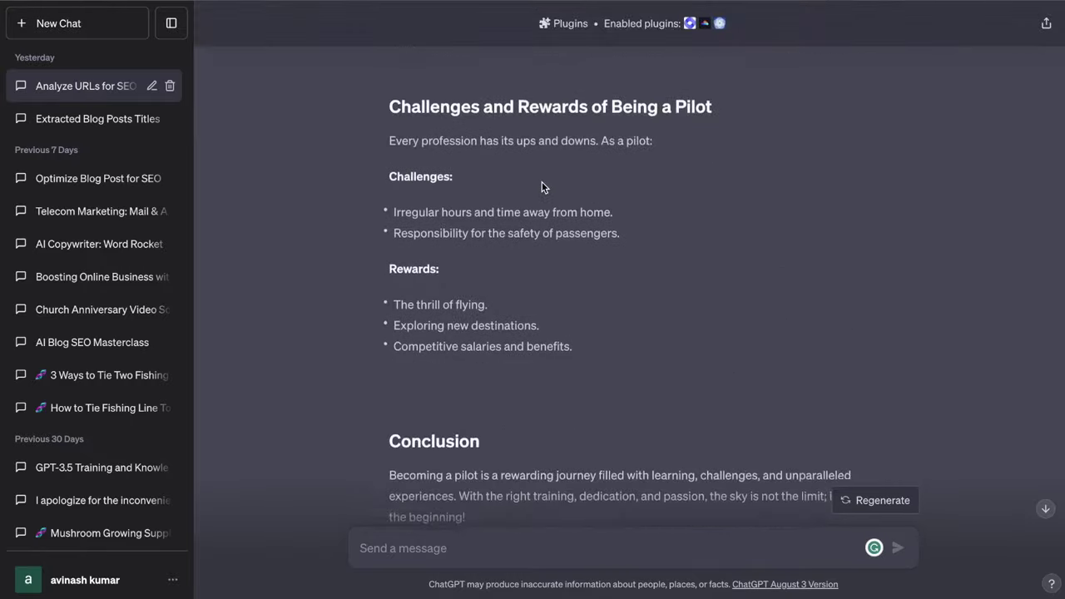
{"action": "scroll", "coordinate": [542, 182], "scroll_direction": "up", "scroll_amount": 12}
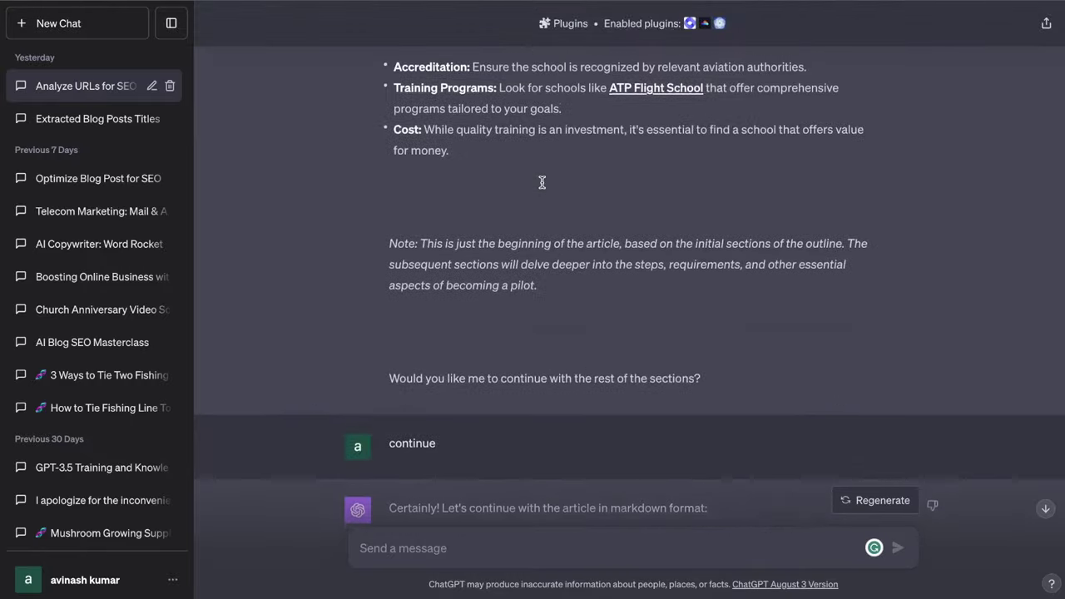
{"action": "scroll", "coordinate": [542, 182], "scroll_direction": "down", "scroll_amount": 6}
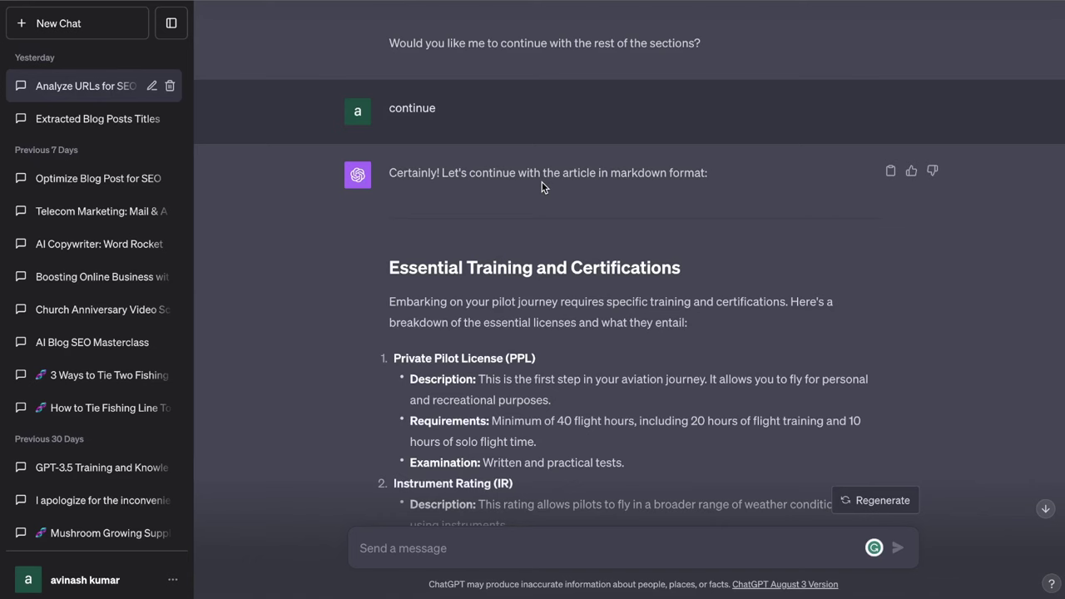
{"action": "scroll", "coordinate": [542, 182], "scroll_direction": "down", "scroll_amount": 5}
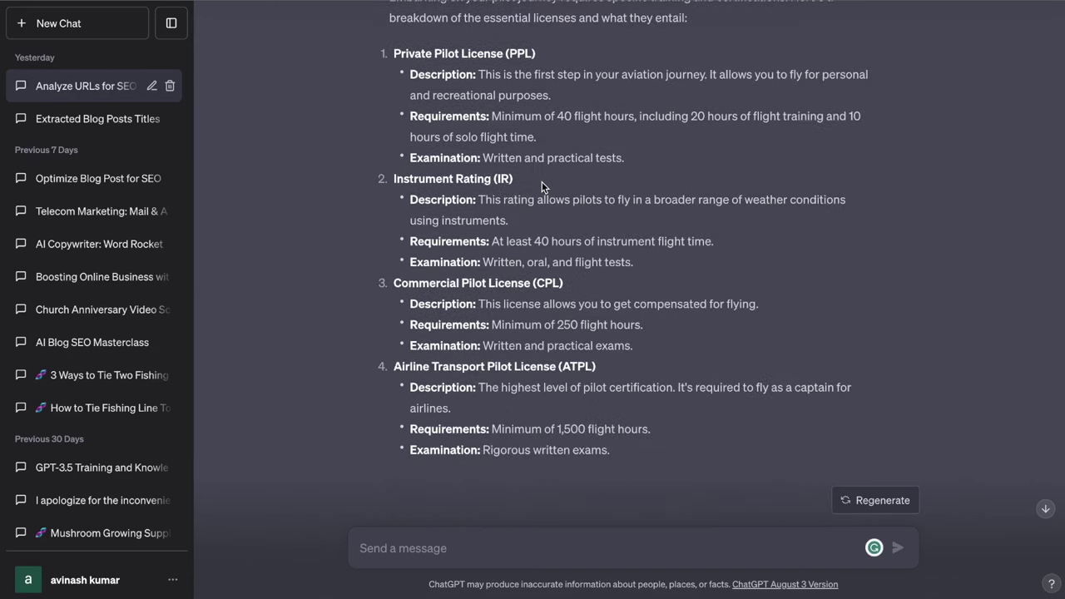
{"action": "scroll", "coordinate": [542, 181], "scroll_direction": "down", "scroll_amount": 4}
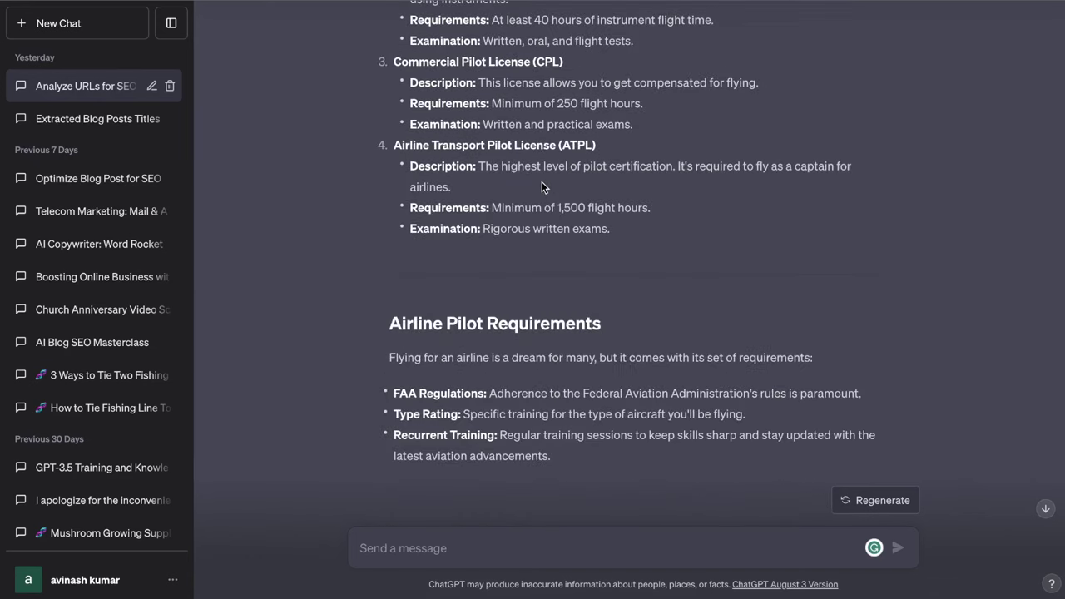
{"action": "scroll", "coordinate": [542, 181], "scroll_direction": "down", "scroll_amount": 7}
Step: Select the expanded article from its Call to Action back to its title and copy it
{"action": "scroll", "coordinate": [542, 181], "scroll_direction": "down", "scroll_amount": 10}
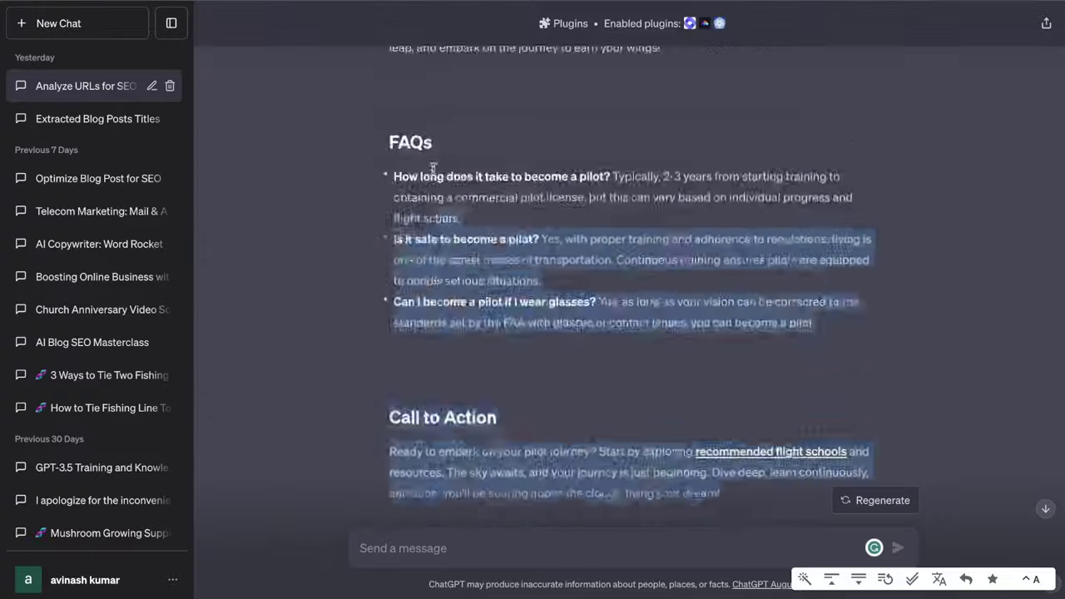
{"action": "scroll", "coordinate": [433, 166], "scroll_direction": "up", "scroll_amount": 12}
{"action": "left_click_drag", "start_coordinate": [432, 167], "coordinate": [388, 231]}
{"action": "scroll", "coordinate": [432, 162], "scroll_direction": "up", "scroll_amount": 15}
{"action": "scroll", "coordinate": [431, 160], "scroll_direction": "up", "scroll_amount": 12}
{"action": "scroll", "coordinate": [431, 158], "scroll_direction": "up", "scroll_amount": 5}
{"action": "right_click", "coordinate": [439, 347]}
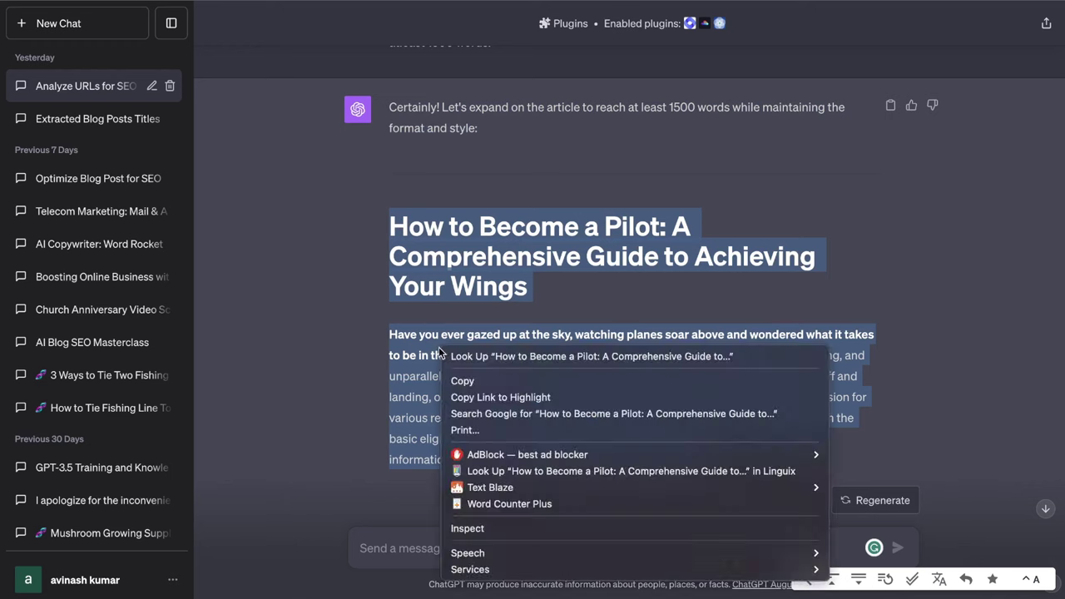
{"action": "left_click", "coordinate": [454, 376]}
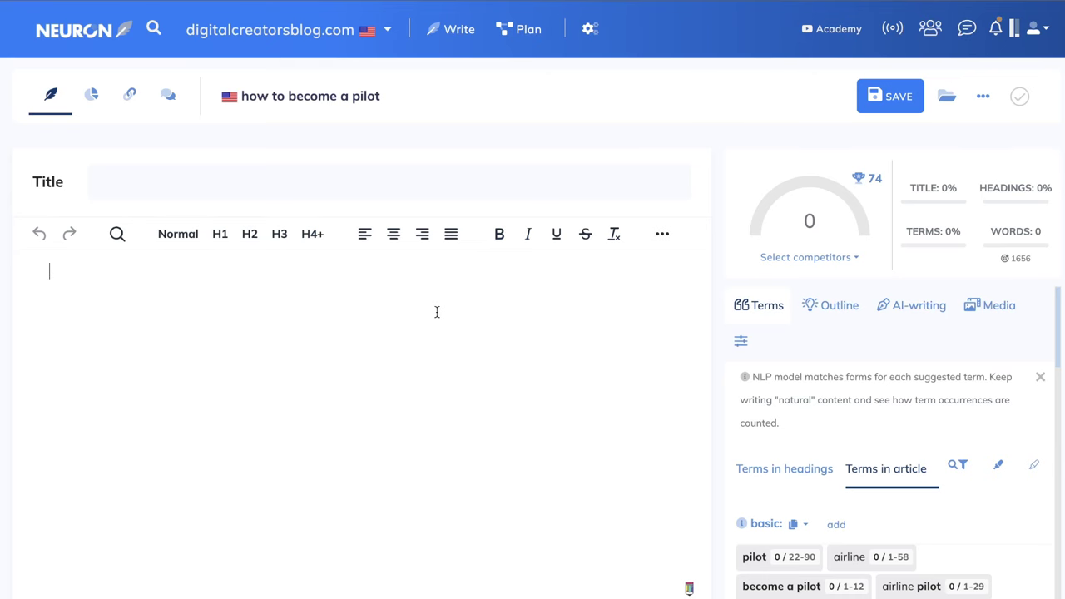
Step: Switch to NEURON, paste the article into the editor and title it "How to Become a Pilot: A Comprehensive Guide to Achieving Your Wings"
{"action": "key", "text": "ctrl+v"}
{"action": "scroll", "coordinate": [422, 277], "scroll_direction": "up", "scroll_amount": 3}
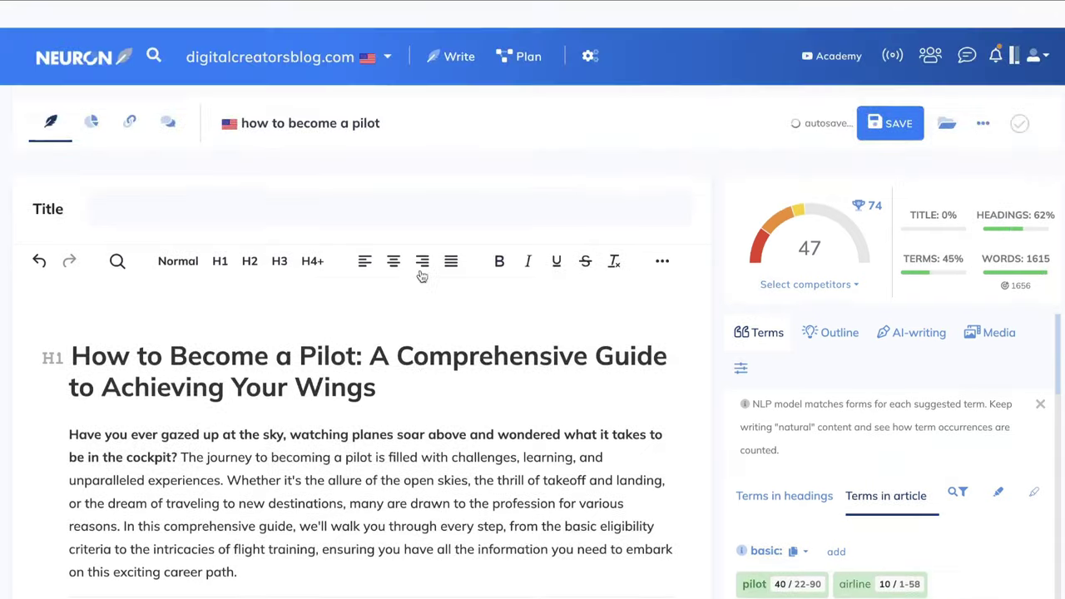
{"action": "scroll", "coordinate": [422, 277], "scroll_direction": "down", "scroll_amount": 1}
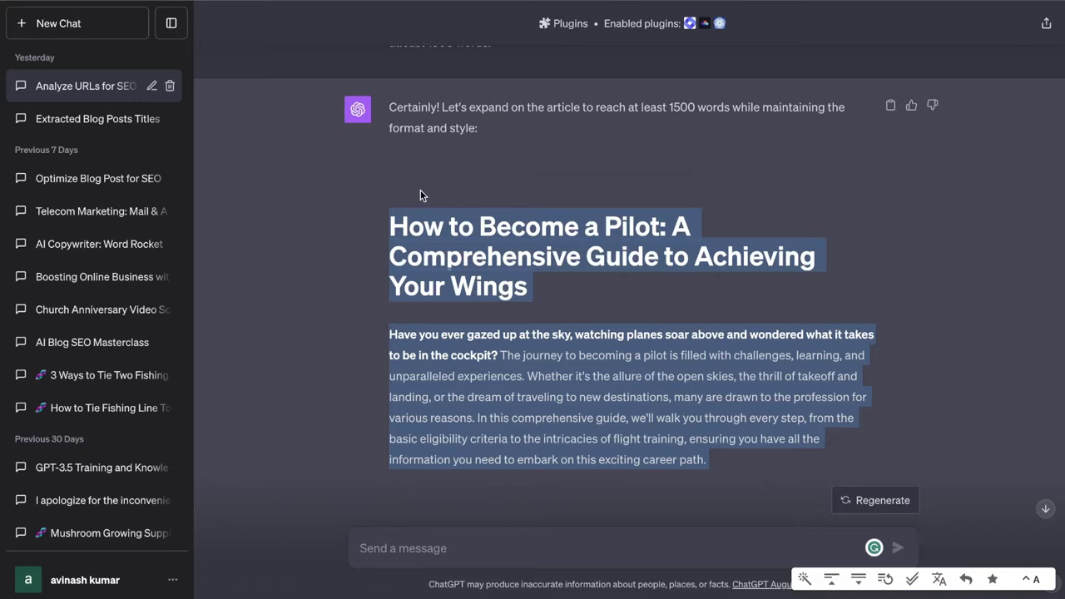
{"action": "scroll", "coordinate": [439, 246], "scroll_direction": "up", "scroll_amount": 2}
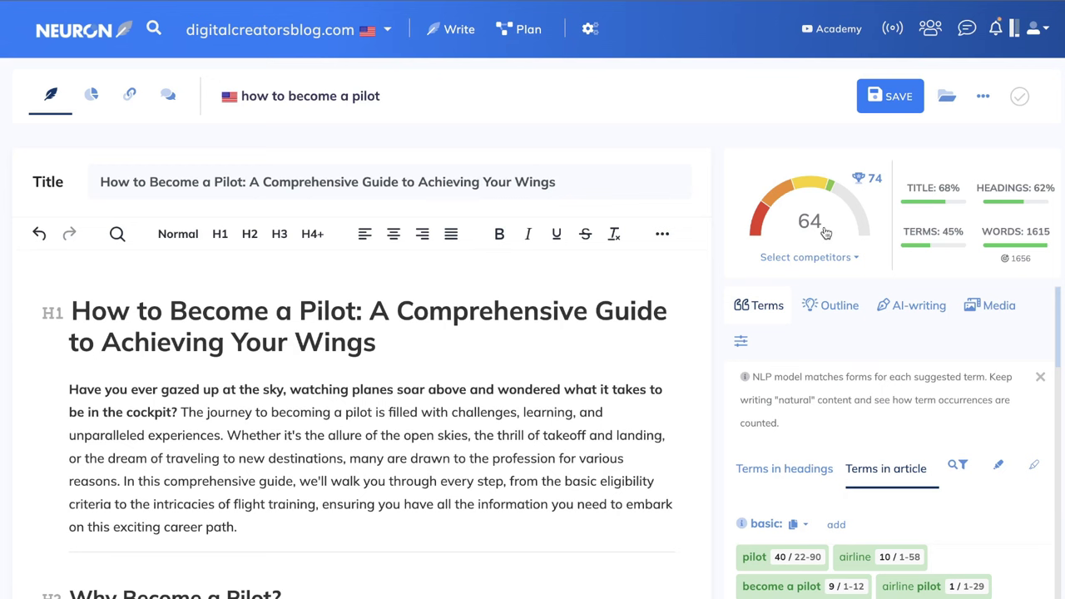
Step: Save the meta title as "How to Become an Airline Pilot: A Comprehensive Guide to Become A Pilot" with a description ending in "become a airline pilot"
{"action": "scroll", "coordinate": [493, 359], "scroll_direction": "down", "scroll_amount": 4}
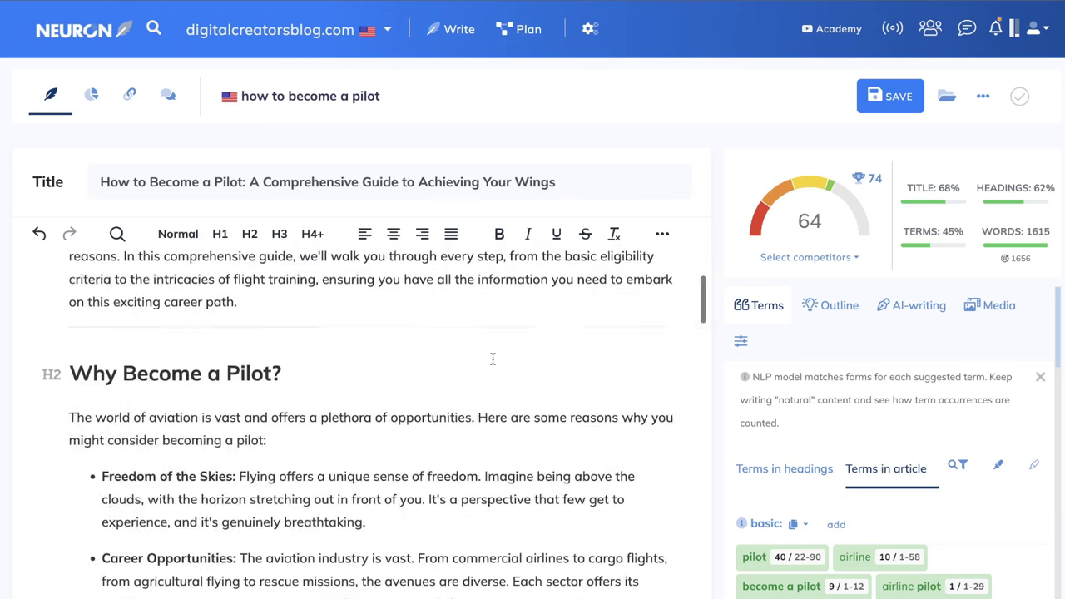
{"action": "scroll", "coordinate": [491, 359], "scroll_direction": "up", "scroll_amount": 4}
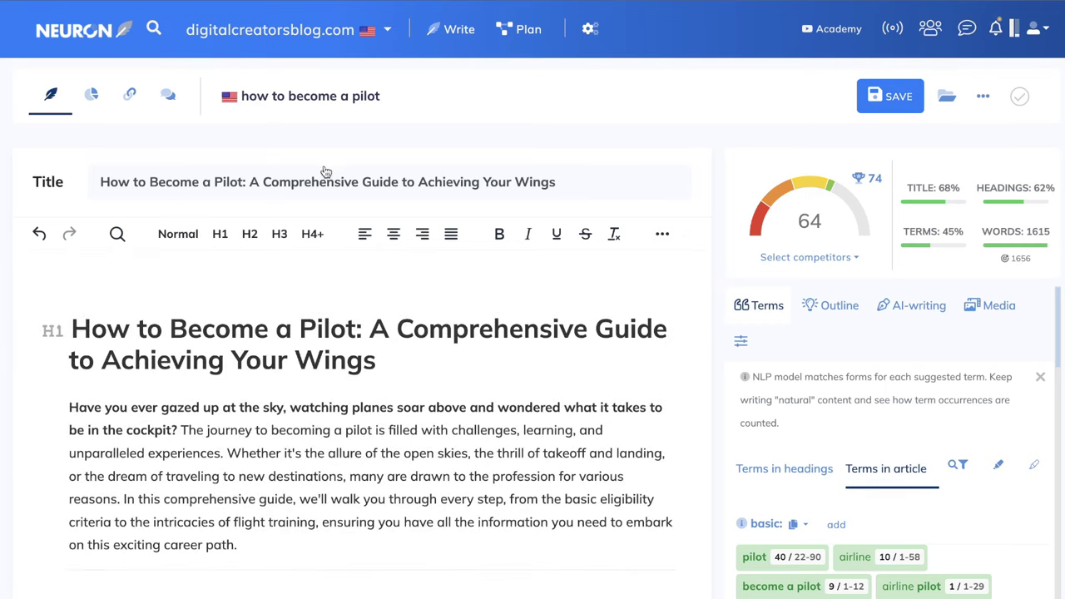
{"action": "left_click", "coordinate": [317, 171]}
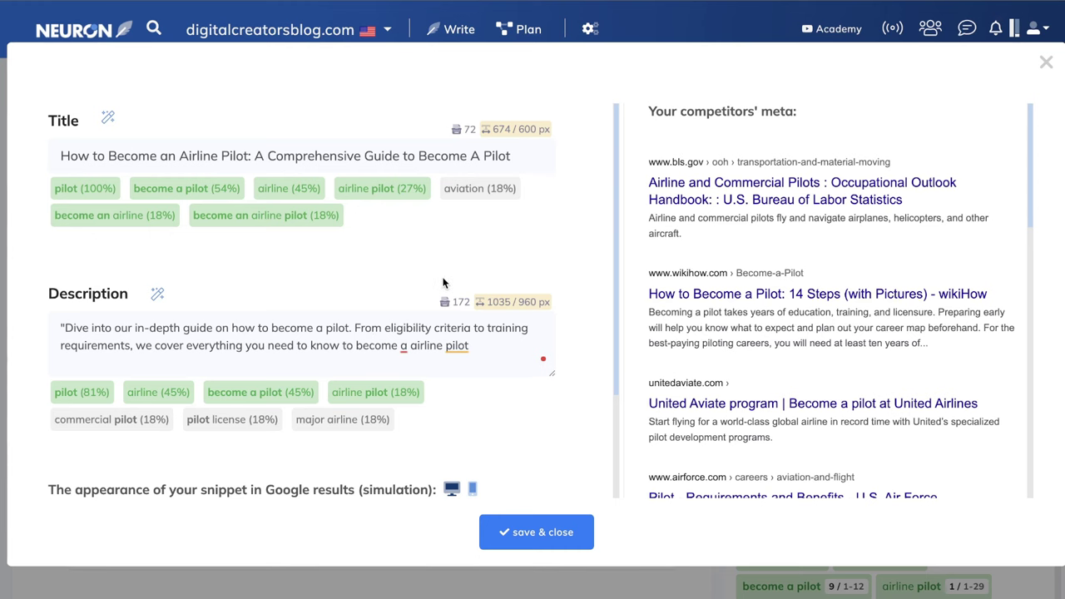
{"action": "left_click", "coordinate": [532, 537]}
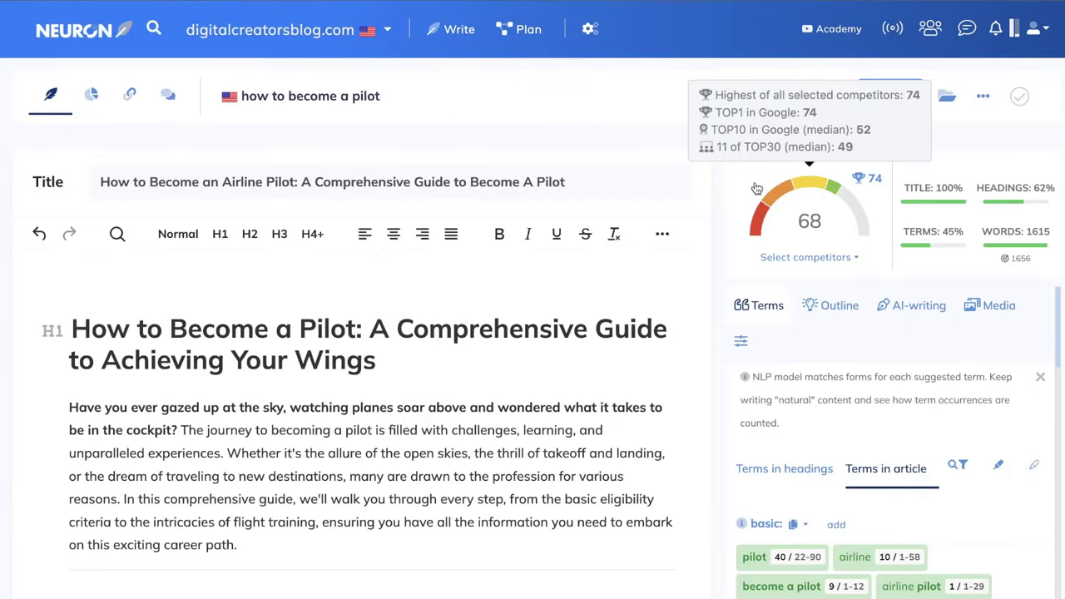
Step: Reword the end of the article's H1 heading so it reads "How to Become a Pilot: A Comprehensive Guide to Become An Airline Pilot"
{"action": "scroll", "coordinate": [617, 245], "scroll_direction": "down", "scroll_amount": 4}
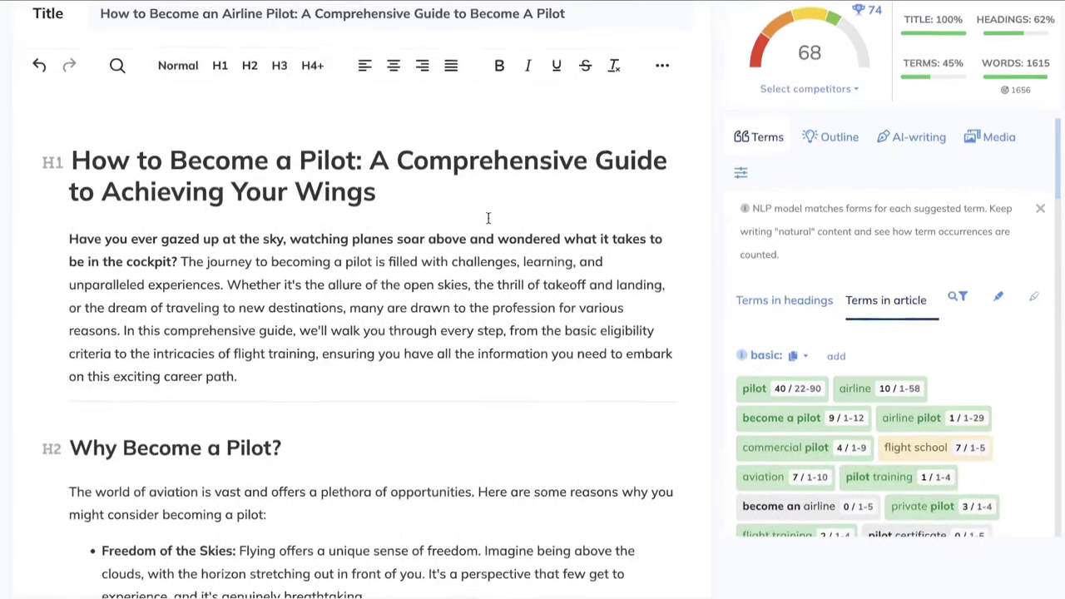
{"action": "scroll", "coordinate": [798, 388], "scroll_direction": "down", "scroll_amount": 2}
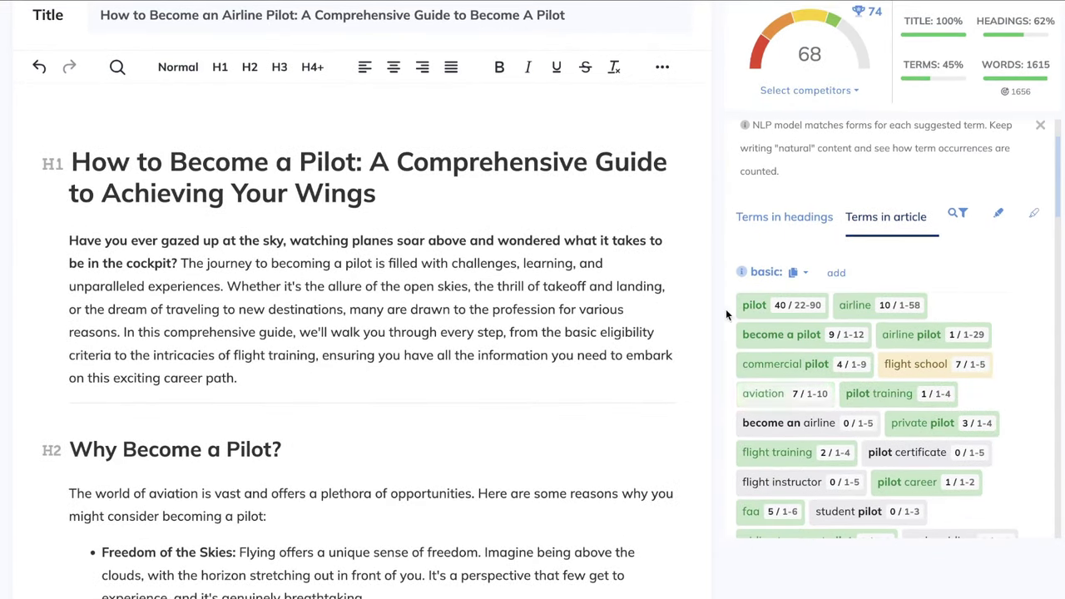
{"action": "scroll", "coordinate": [680, 250], "scroll_direction": "up", "scroll_amount": 1}
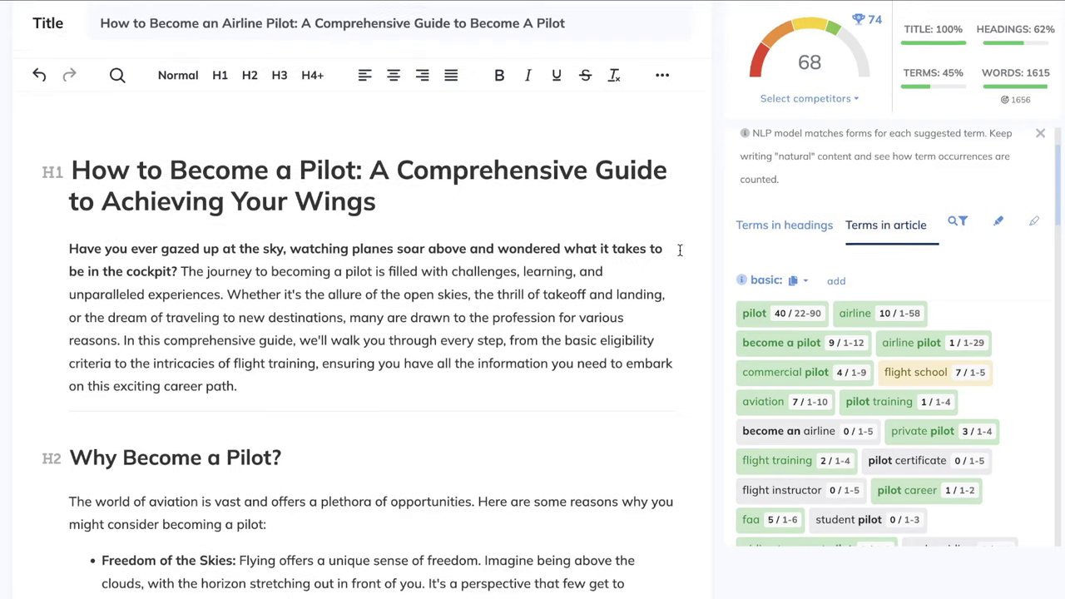
{"action": "left_click_drag", "start_coordinate": [394, 201], "coordinate": [125, 193]}
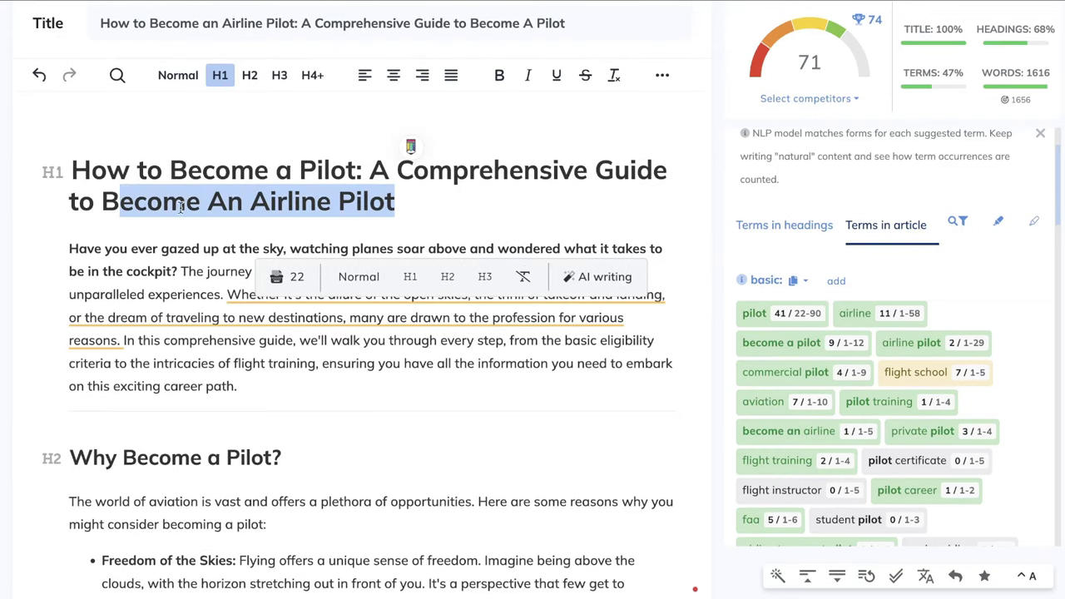
{"action": "left_click", "coordinate": [403, 211]}
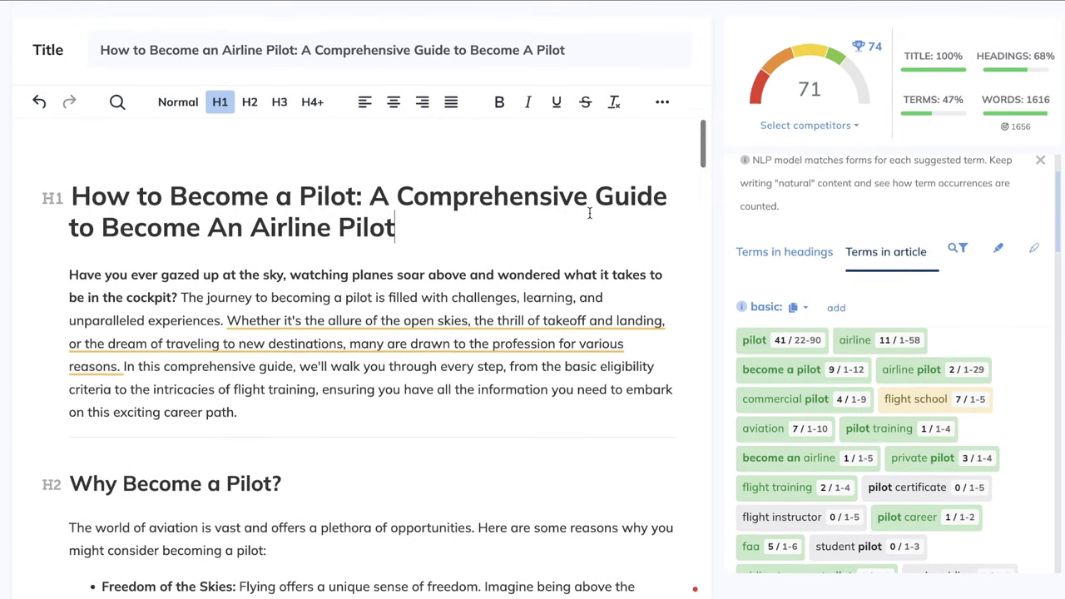
Step: Examine the suggested basic and extended article terms and read the article's sections from Why Become a Pilot? through Airline Pilot Requirements
{"action": "scroll", "coordinate": [590, 209], "scroll_direction": "down", "scroll_amount": 3}
{"action": "scroll", "coordinate": [746, 333], "scroll_direction": "down", "scroll_amount": 5}
{"action": "scroll", "coordinate": [746, 330], "scroll_direction": "down", "scroll_amount": 2}
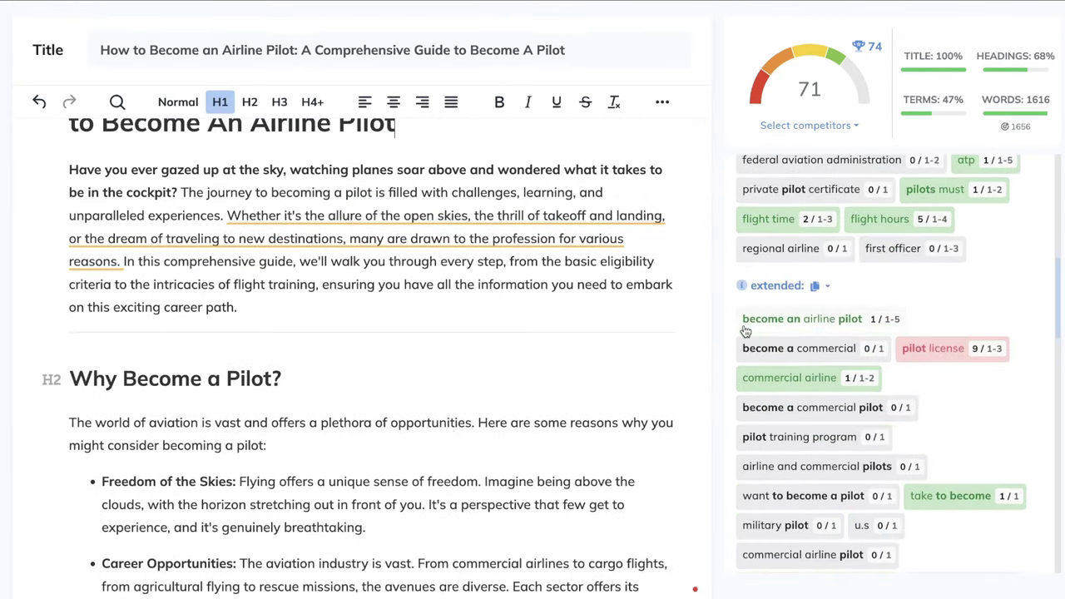
{"action": "scroll", "coordinate": [633, 330], "scroll_direction": "down", "scroll_amount": 4}
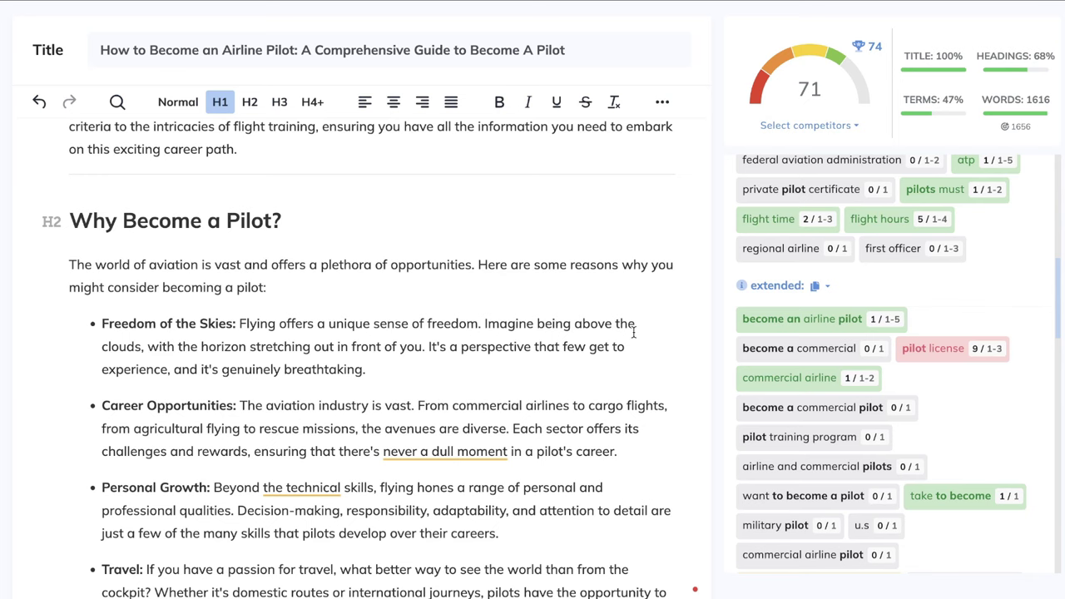
{"action": "scroll", "coordinate": [633, 333], "scroll_direction": "down", "scroll_amount": 5}
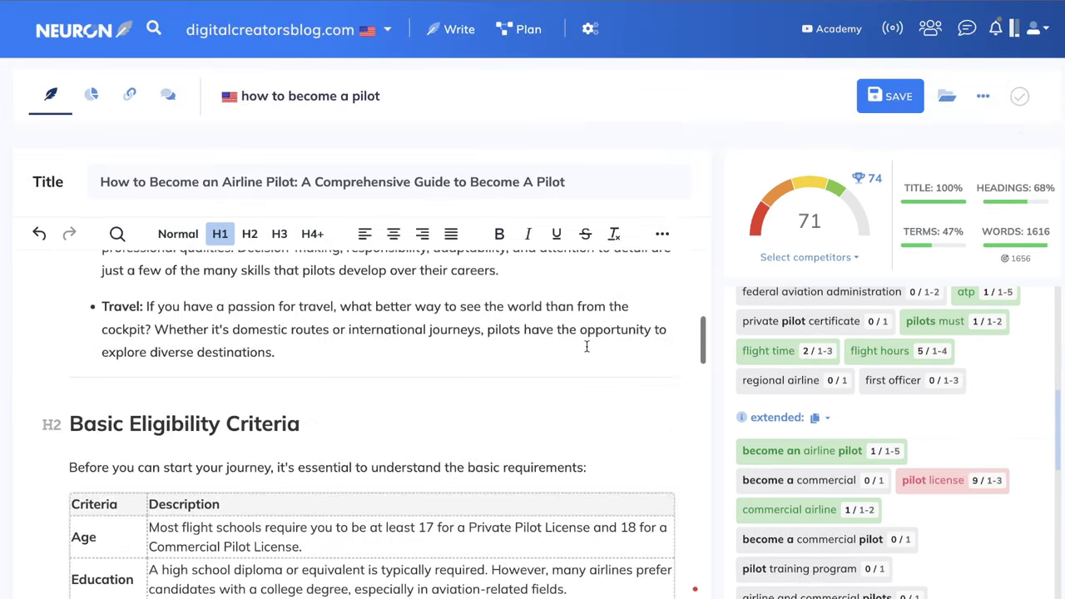
{"action": "scroll", "coordinate": [264, 242], "scroll_direction": "up", "scroll_amount": 1}
{"action": "scroll", "coordinate": [261, 242], "scroll_direction": "down", "scroll_amount": 1}
{"action": "scroll", "coordinate": [261, 374], "scroll_direction": "down", "scroll_amount": 10}
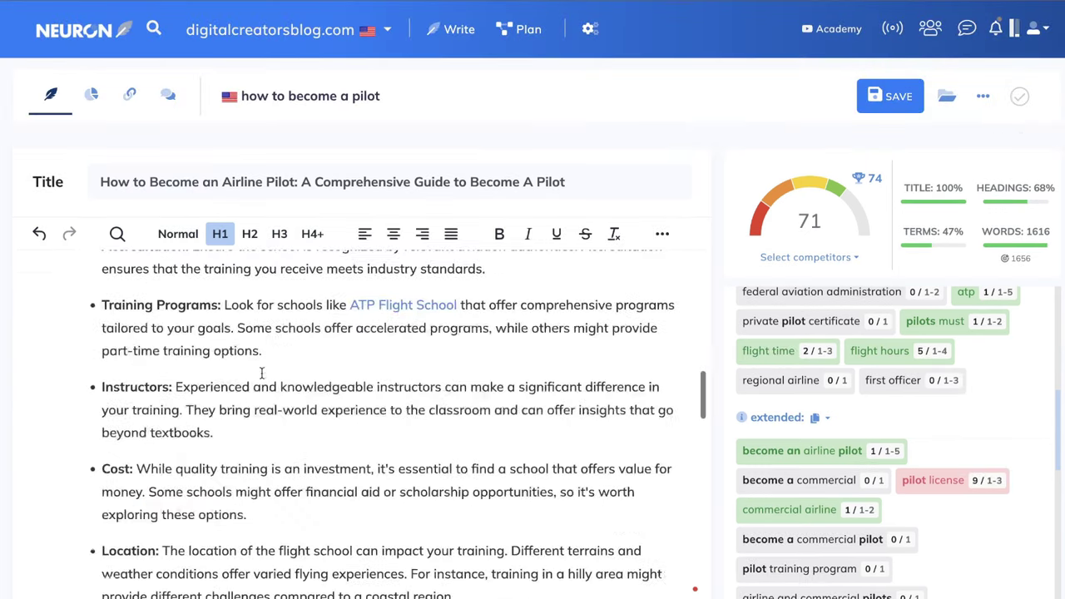
{"action": "scroll", "coordinate": [411, 278], "scroll_direction": "up", "scroll_amount": 1}
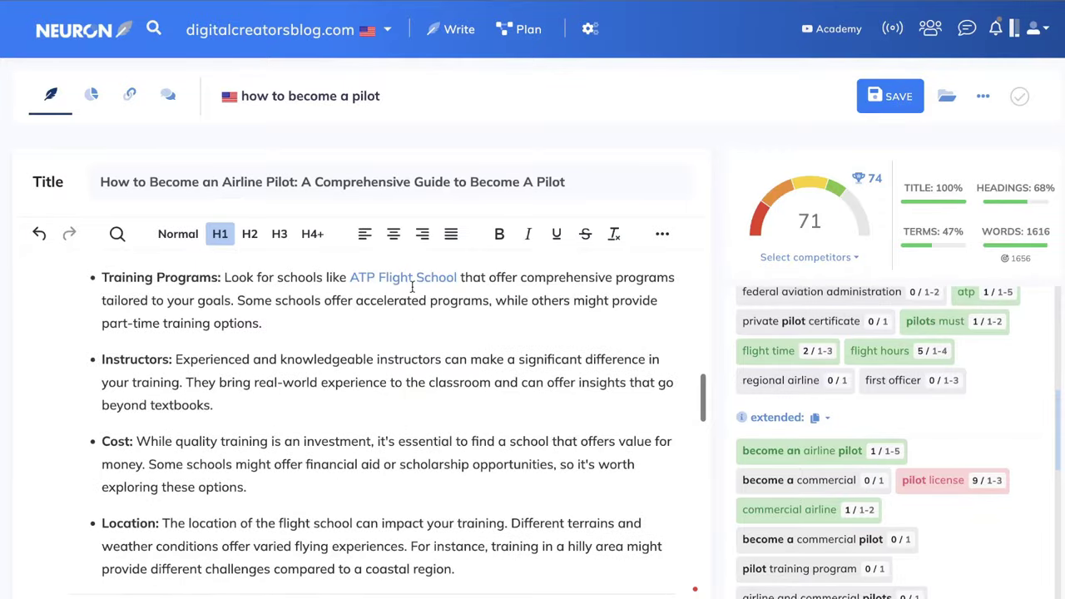
{"action": "scroll", "coordinate": [411, 364], "scroll_direction": "down", "scroll_amount": 3}
{"action": "scroll", "coordinate": [412, 364], "scroll_direction": "down", "scroll_amount": 5}
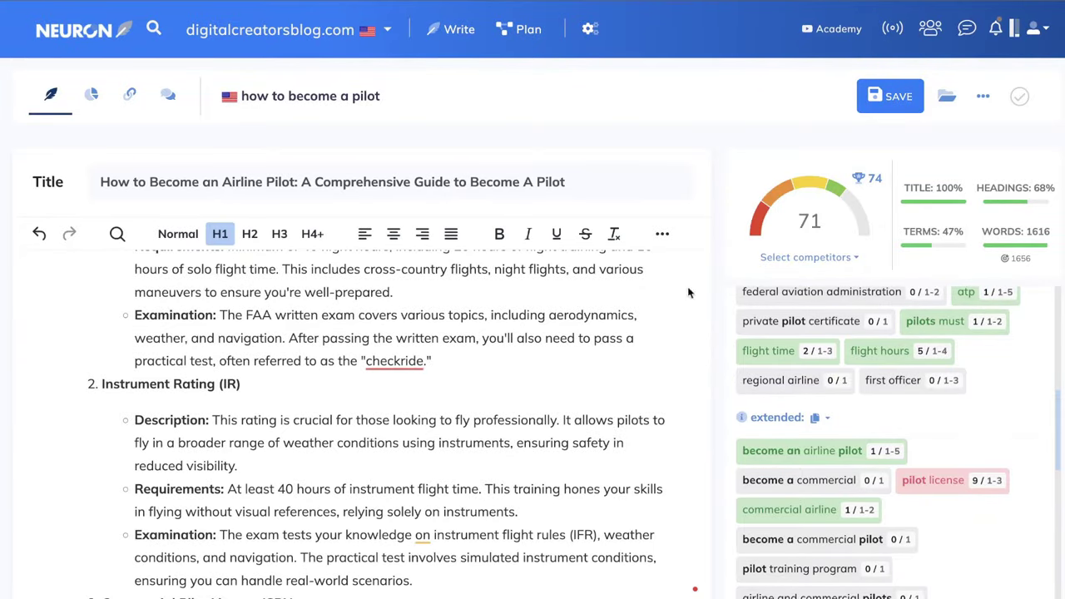
{"action": "scroll", "coordinate": [602, 356], "scroll_direction": "down", "scroll_amount": 5}
{"action": "scroll", "coordinate": [603, 356], "scroll_direction": "down", "scroll_amount": 8}
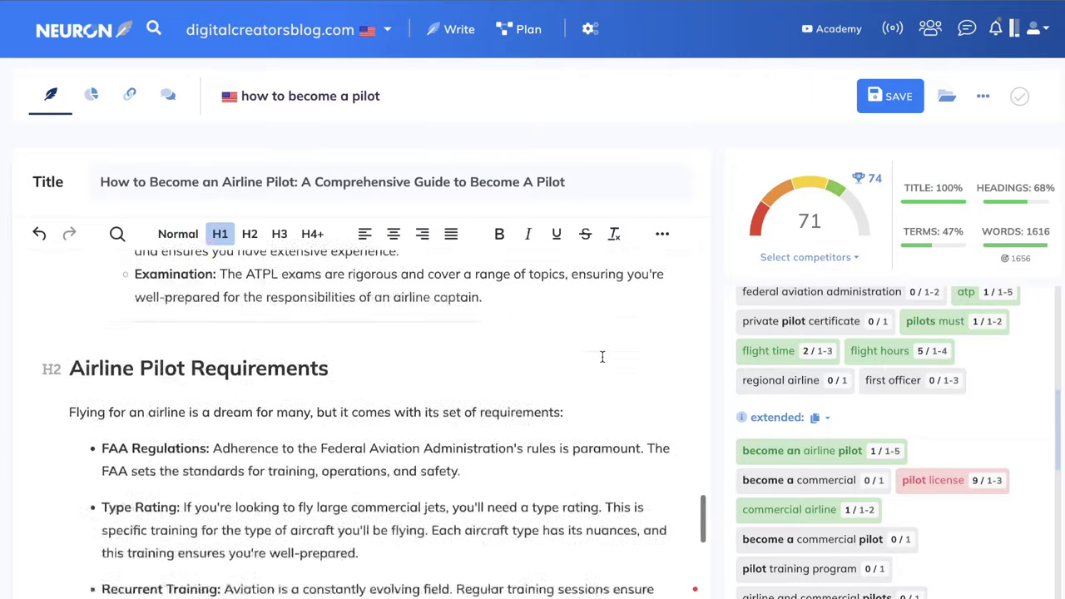
{"action": "scroll", "coordinate": [603, 357], "scroll_direction": "up", "scroll_amount": 15}
{"action": "scroll", "coordinate": [602, 356], "scroll_direction": "up", "scroll_amount": 2}
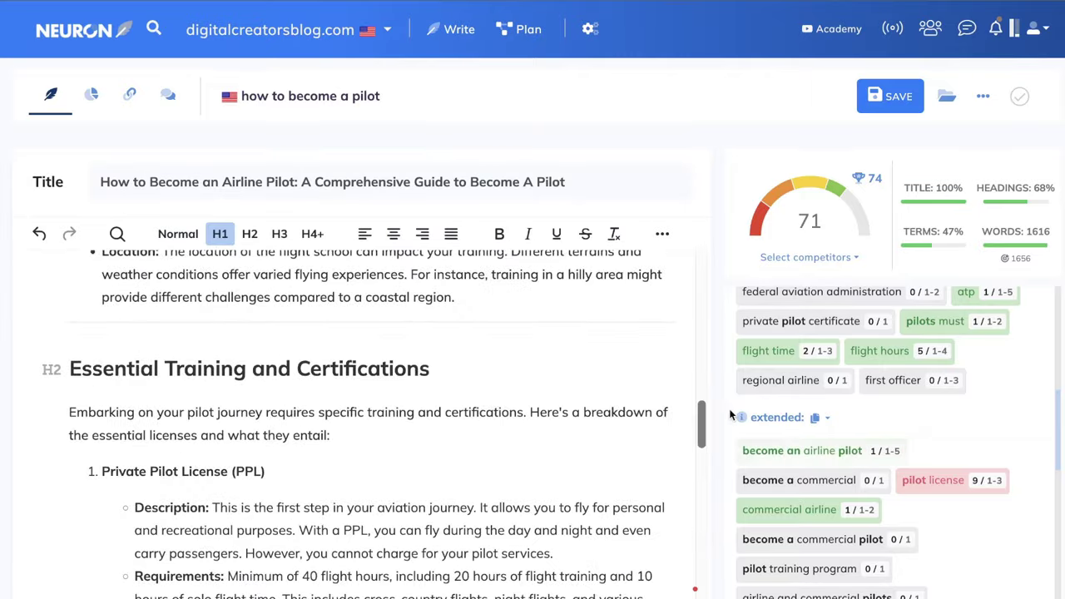
{"action": "scroll", "coordinate": [564, 408], "scroll_direction": "up", "scroll_amount": 6}
{"action": "scroll", "coordinate": [392, 361], "scroll_direction": "down", "scroll_amount": 3}
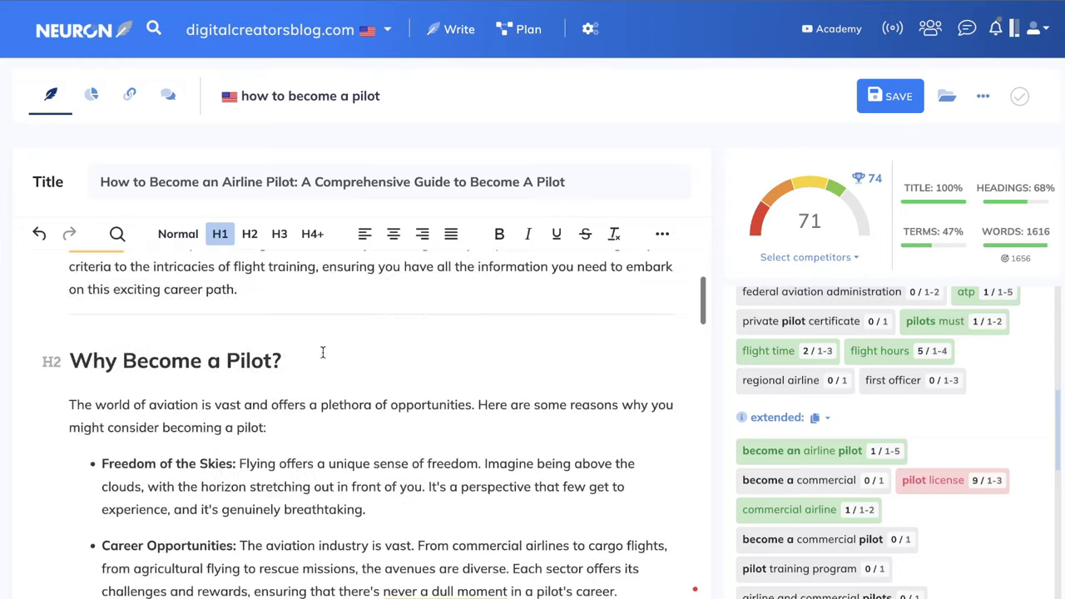
Step: Switch the term suggestions from the article to the headings and examine the recommended H1 terms
{"action": "scroll", "coordinate": [818, 321], "scroll_direction": "up", "scroll_amount": 5}
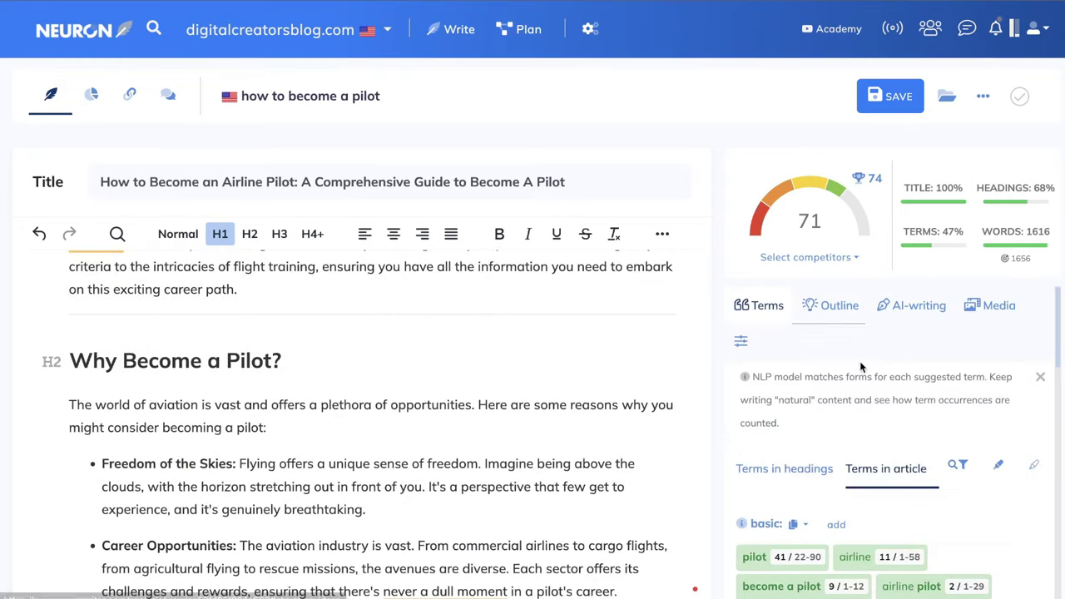
{"action": "scroll", "coordinate": [838, 333], "scroll_direction": "down", "scroll_amount": 2}
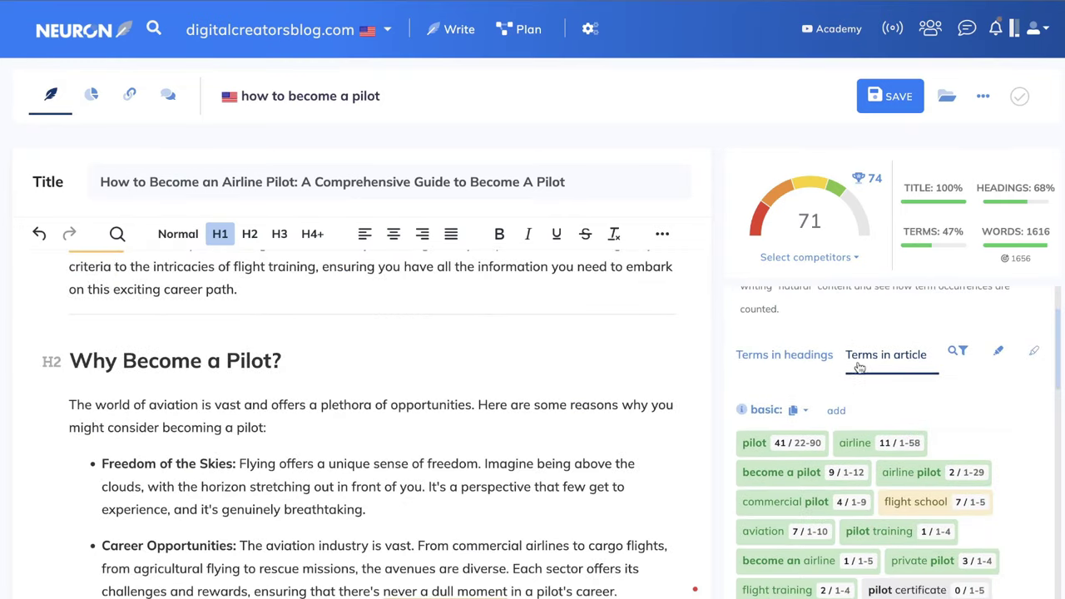
{"action": "left_click", "coordinate": [795, 363]}
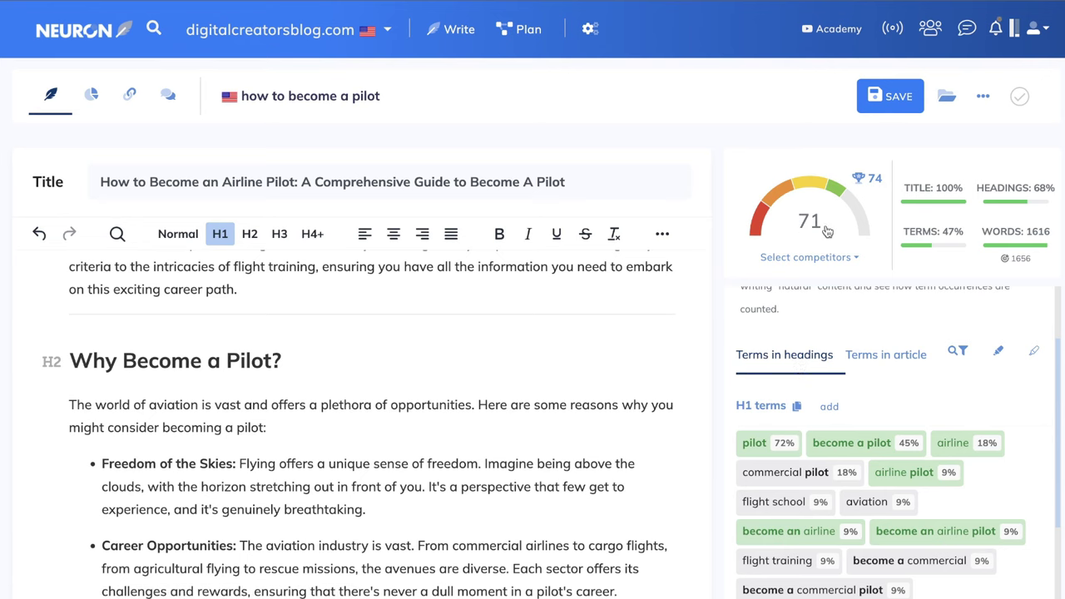
{"action": "scroll", "coordinate": [849, 358], "scroll_direction": "up", "scroll_amount": 2}
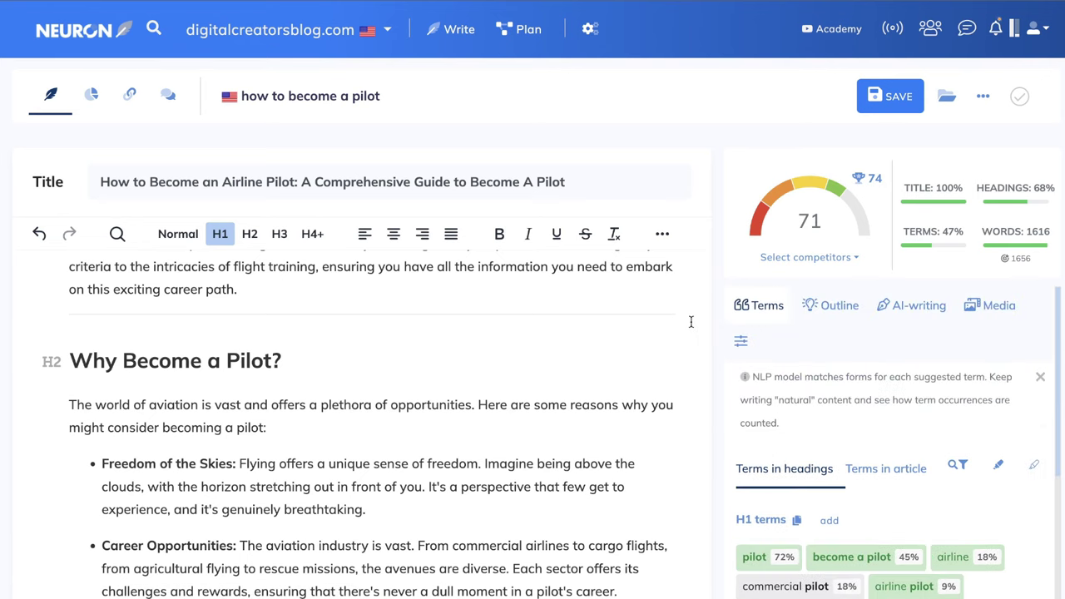